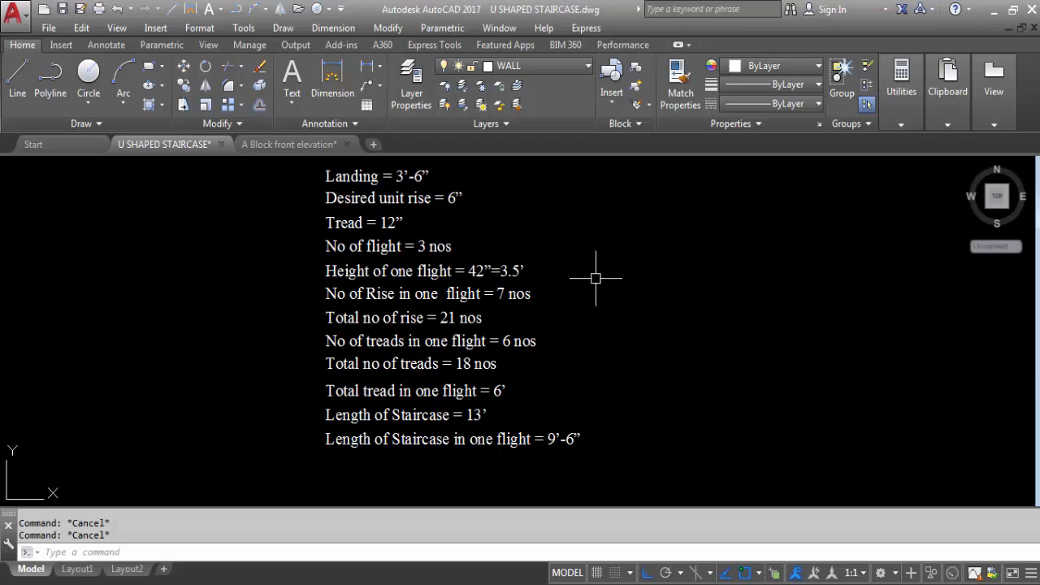
- Draw a 13' vertical line downward in the empty area beside the staircase notes
mouse_move(599, 274)
middle_down()
mouse_move(634, 313)
mouse_move(634, 295)
middle_up()
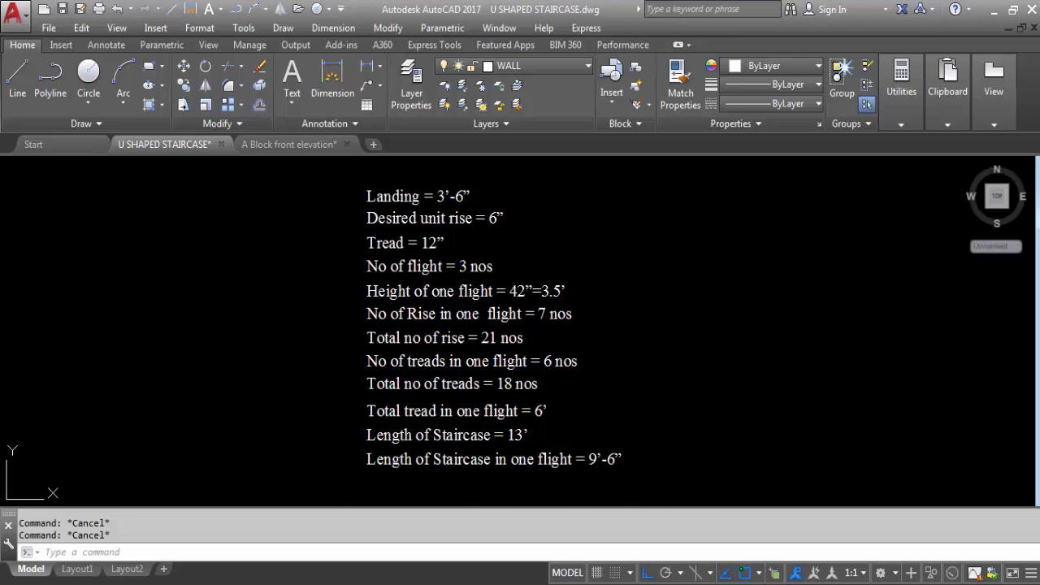
scroll(144, 339, down, 3)
scroll(325, 350, up, 1)
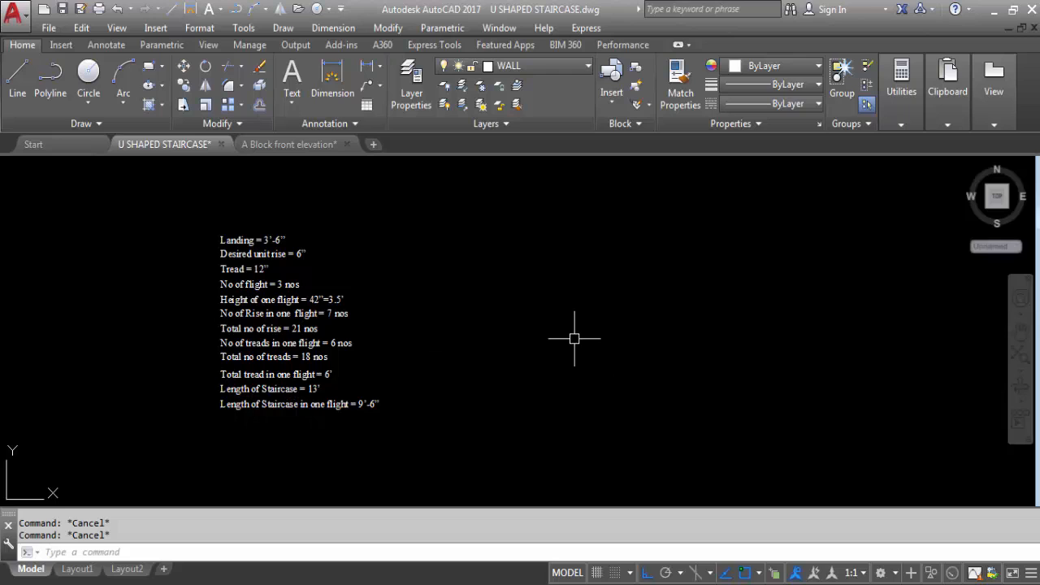
key(Return)
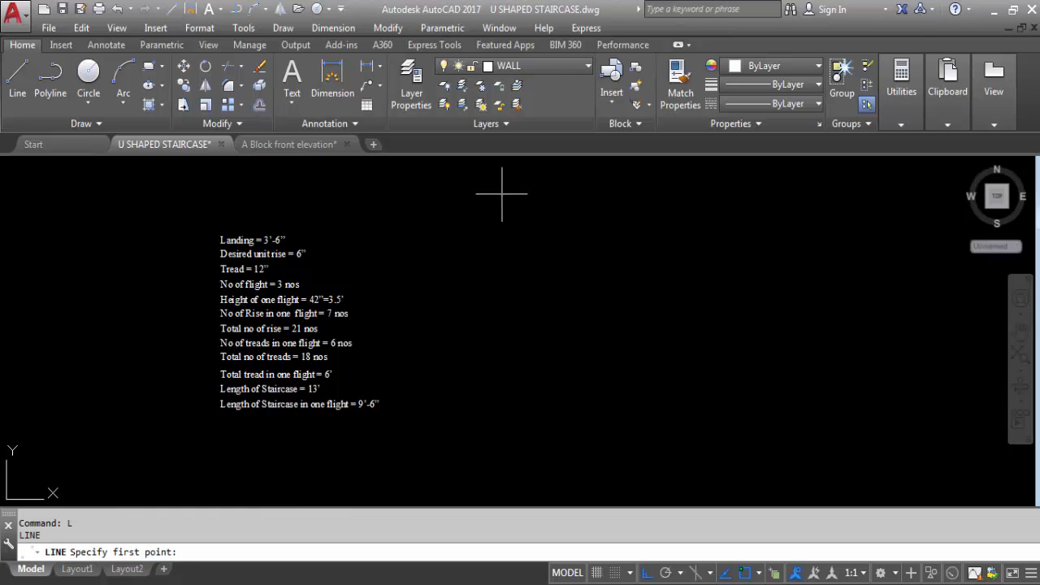
click(506, 241)
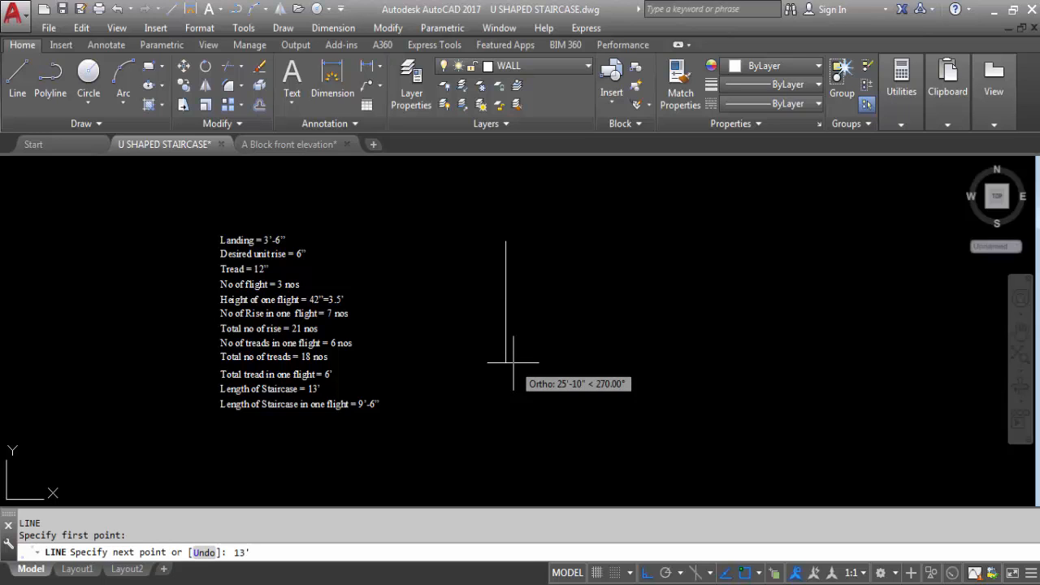
key(Return)
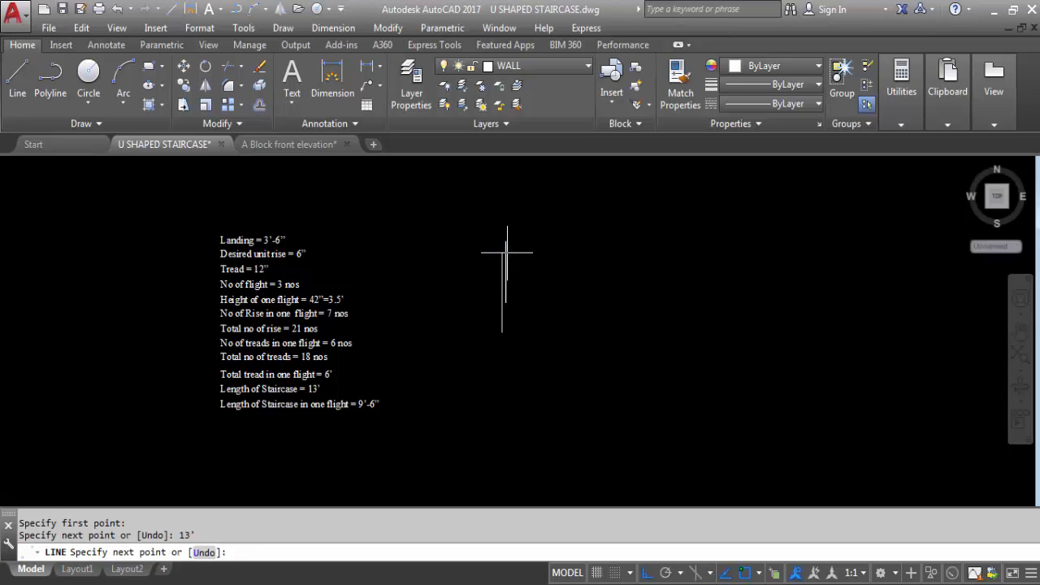
scroll(510, 255, up, 4)
key(Escape)
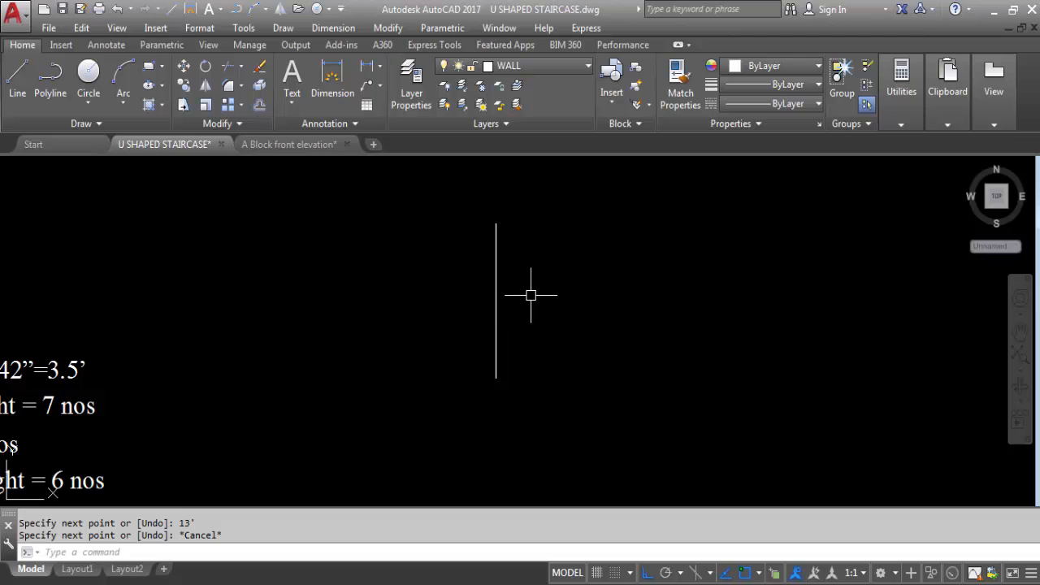
- Draw a 9'6" horizontal line to the right from the lower end of the vertical line
scroll(531, 295, down, 4)
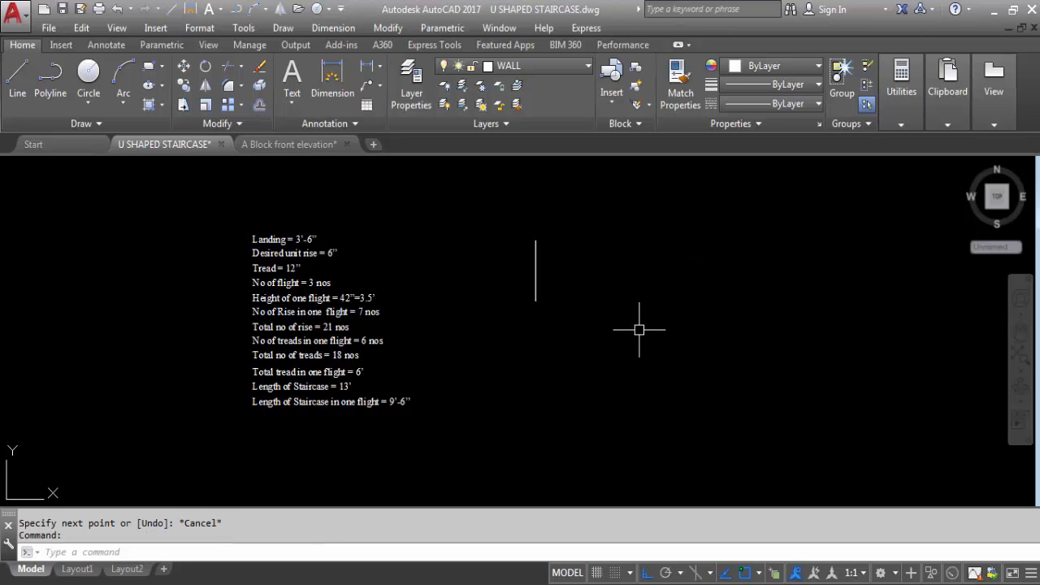
key(Return)
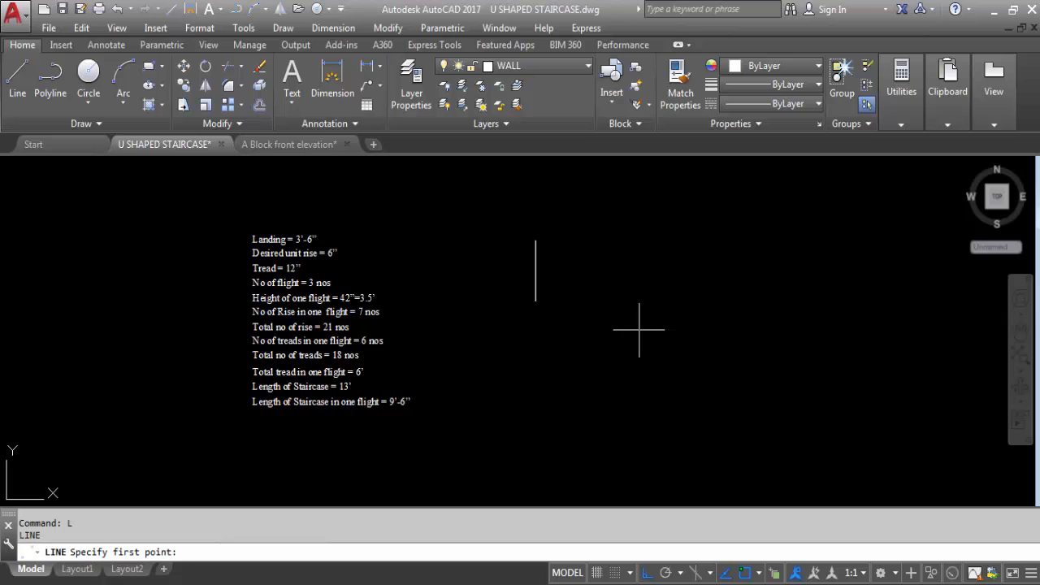
click(535, 300)
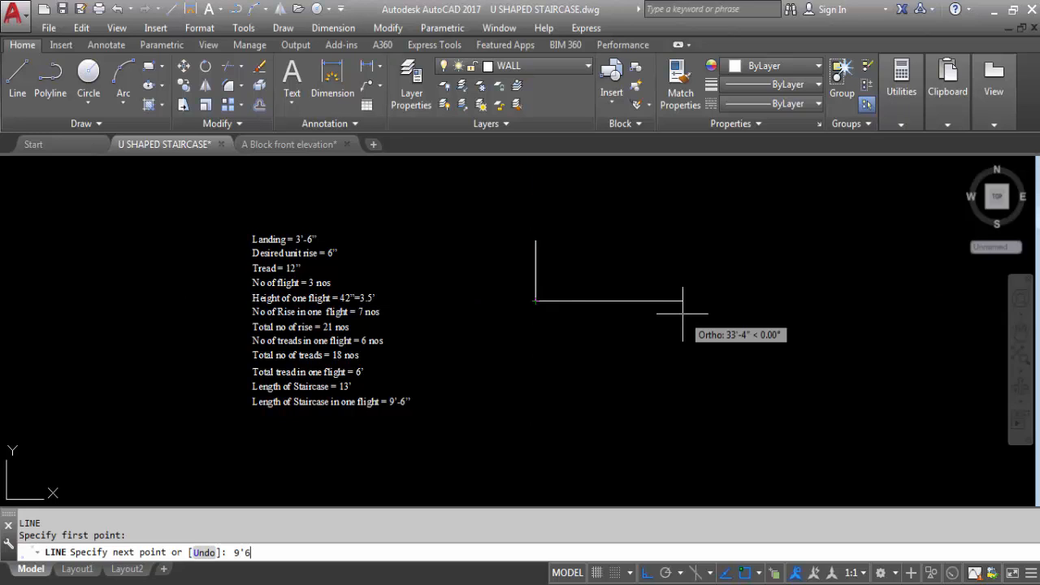
key(Return)
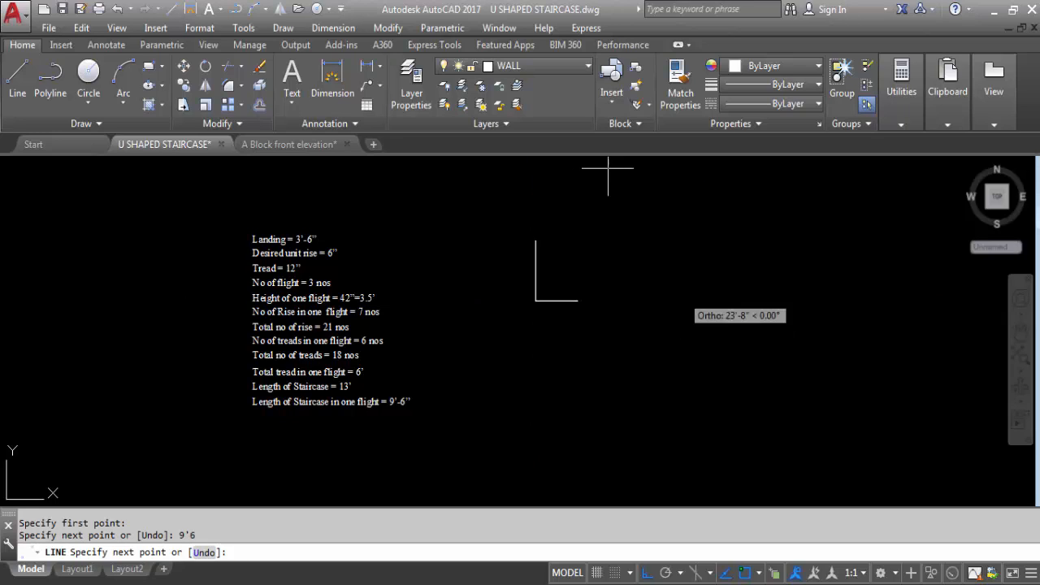
scroll(573, 187, up, 2)
key(Escape)
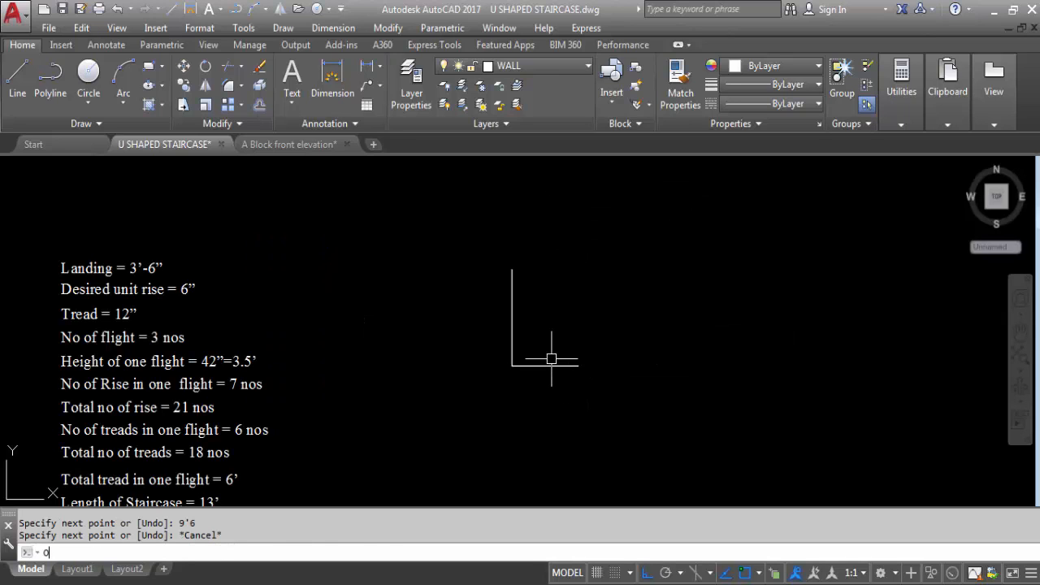
- Offset the horizontal line upward by 13' to form the opposite side of the staircase outline
text(o)
key(Return)
text(13')
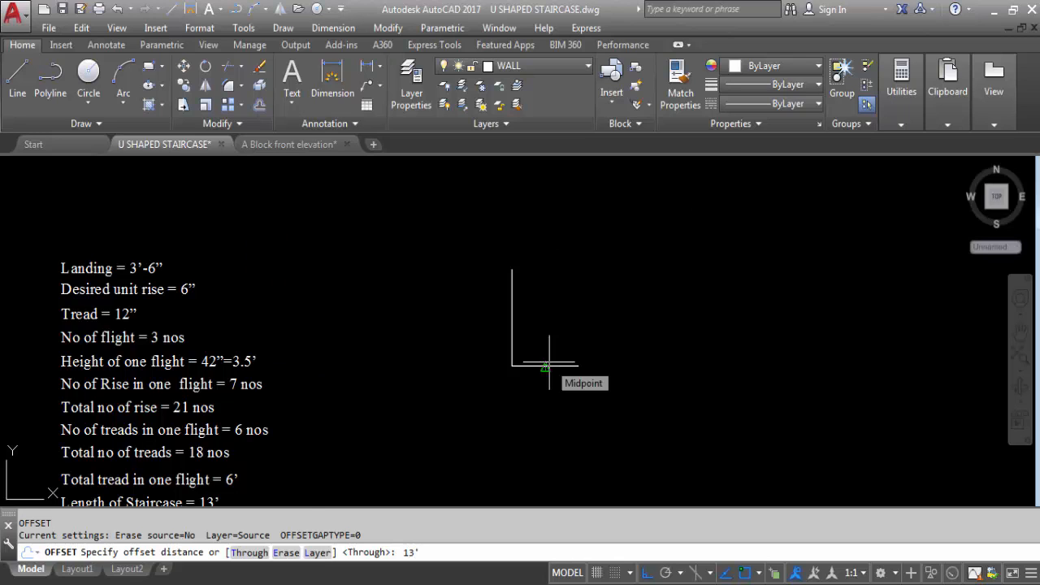
key(Return)
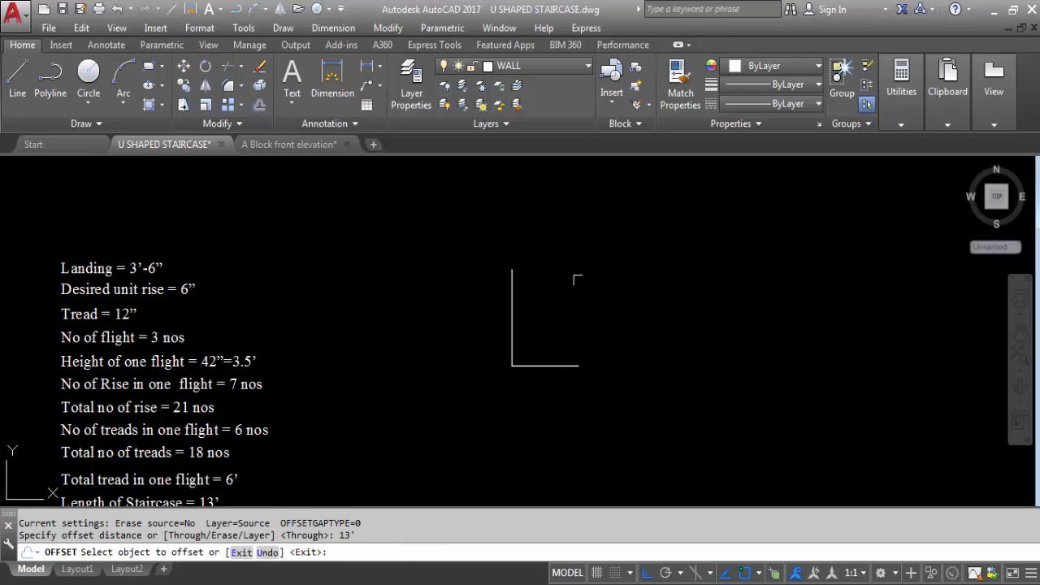
click(569, 365)
click(668, 283)
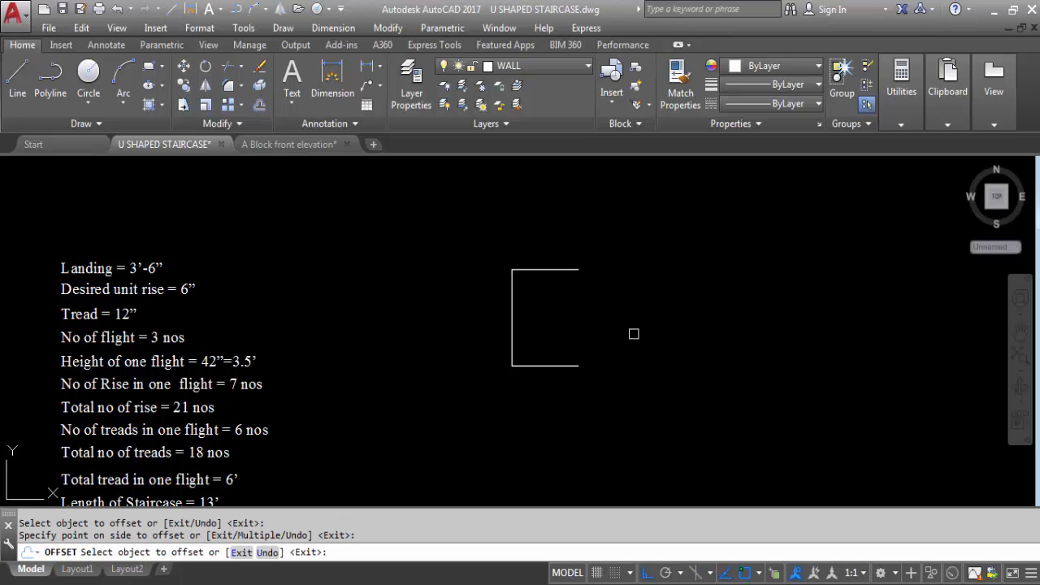
key(Escape)
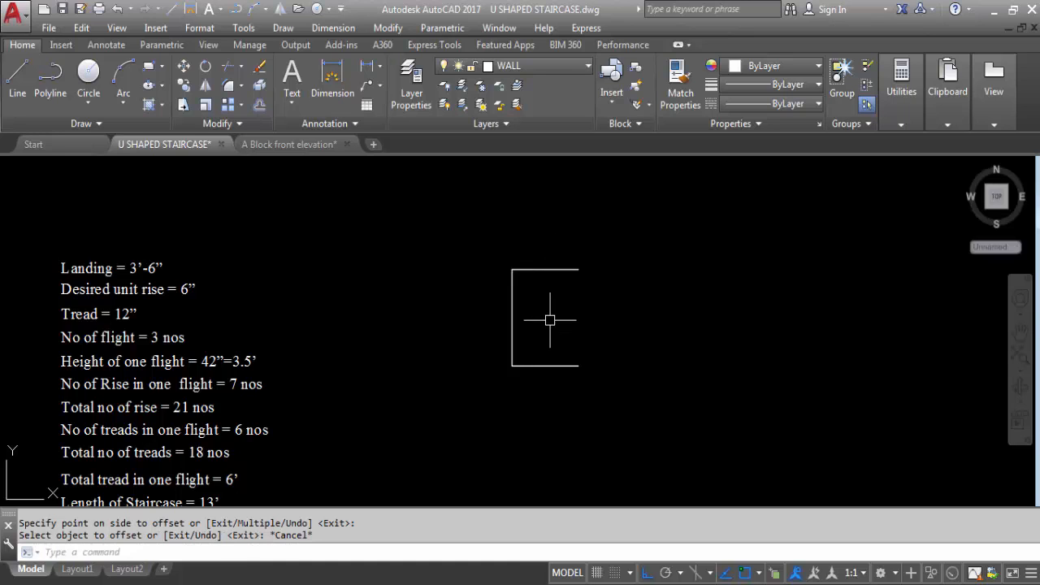
- Offset the vertical line and both horizontal lines inward by 3'6" to mark the flight and landing widths
scroll(547, 206, down, 2)
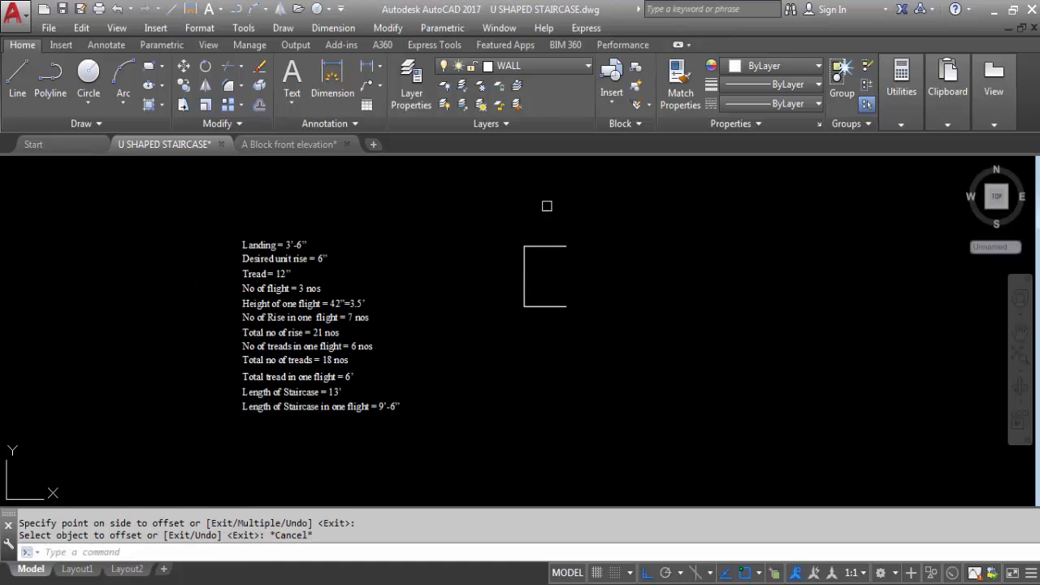
scroll(549, 237, up, 2)
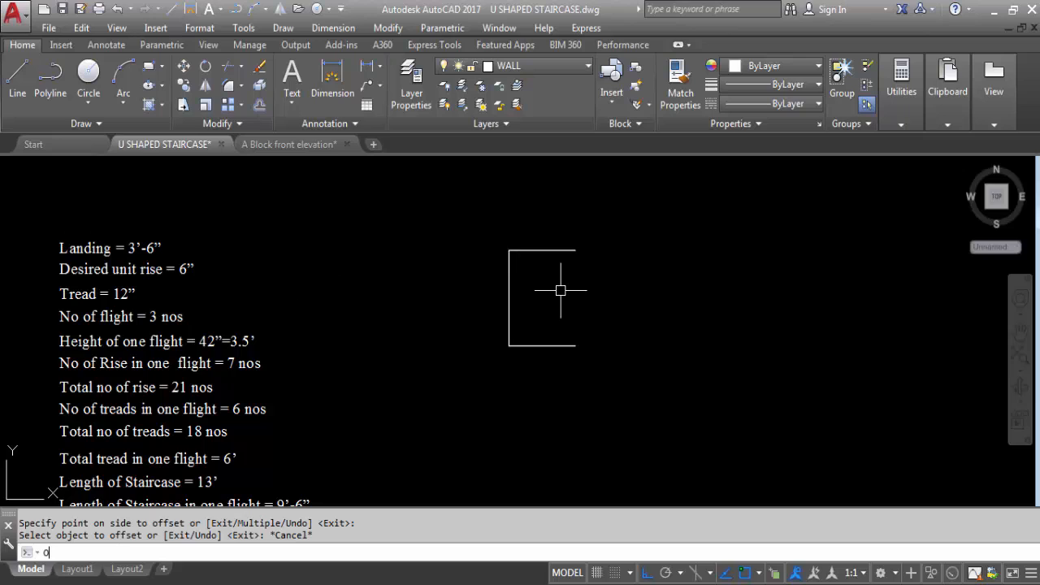
key(Return)
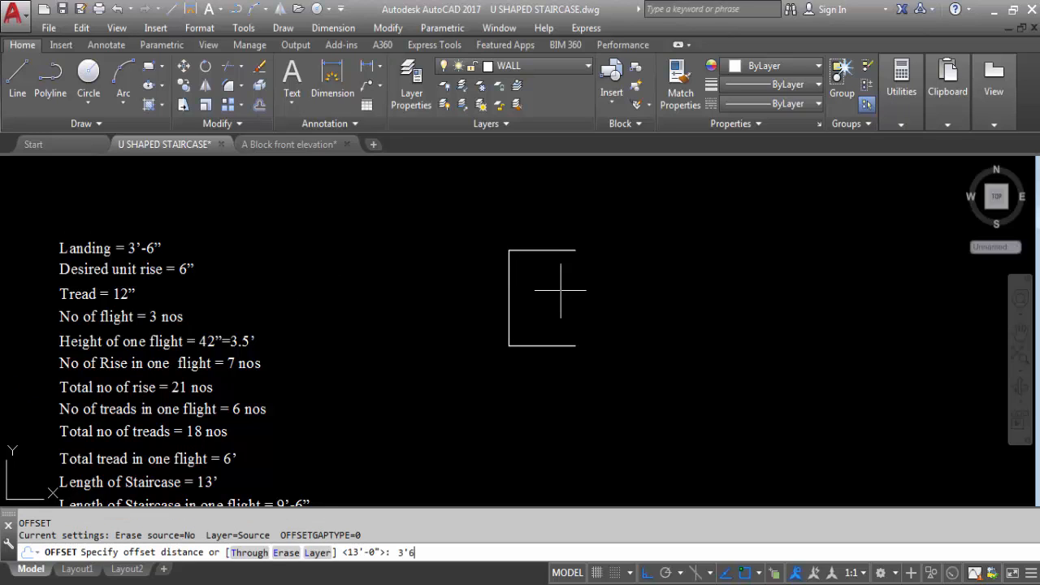
text(3'6)
key(Return)
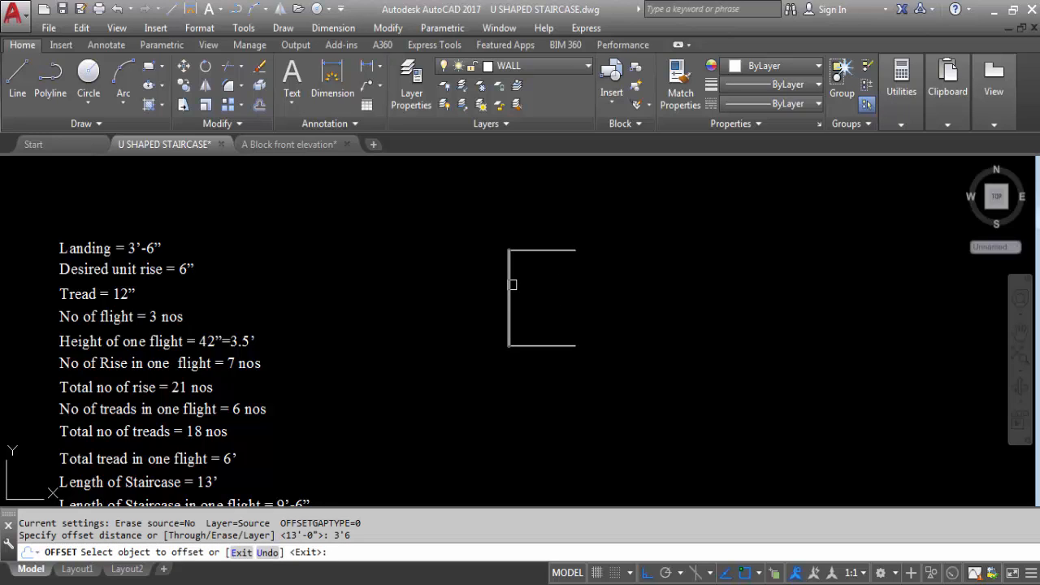
click(508, 290)
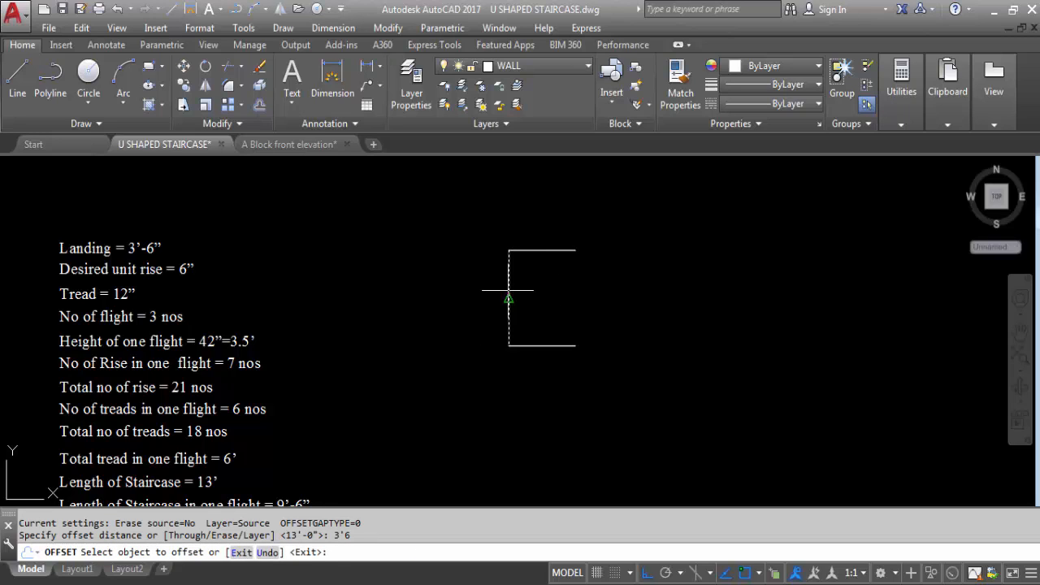
click(615, 291)
click(568, 252)
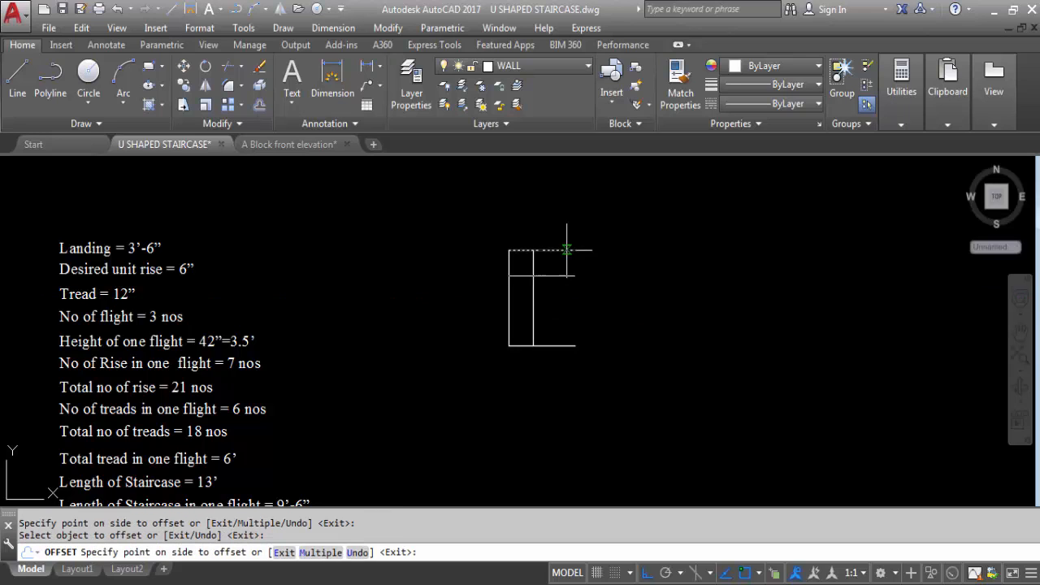
click(630, 329)
click(557, 346)
click(617, 301)
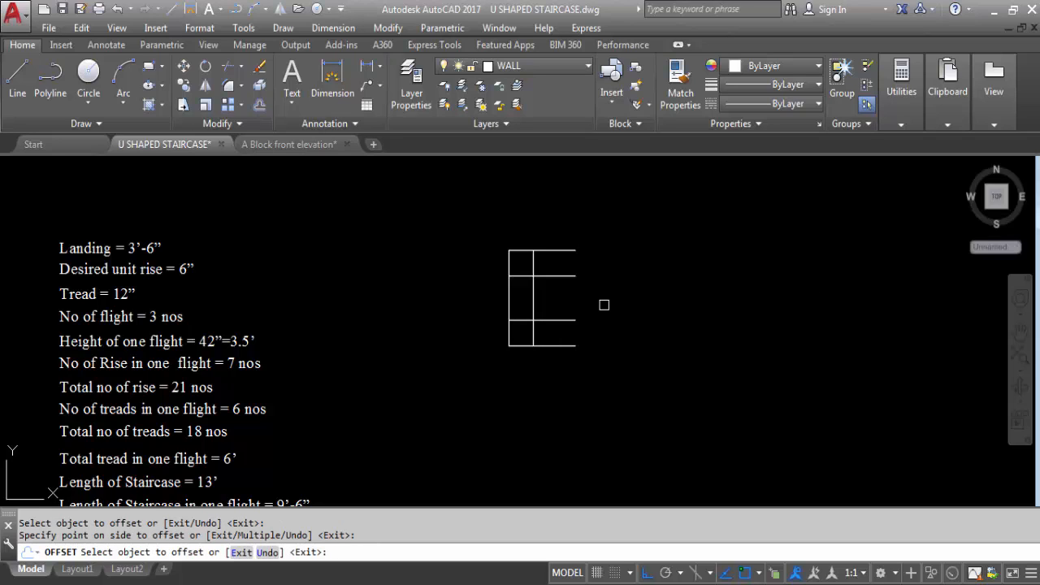
key(Escape)
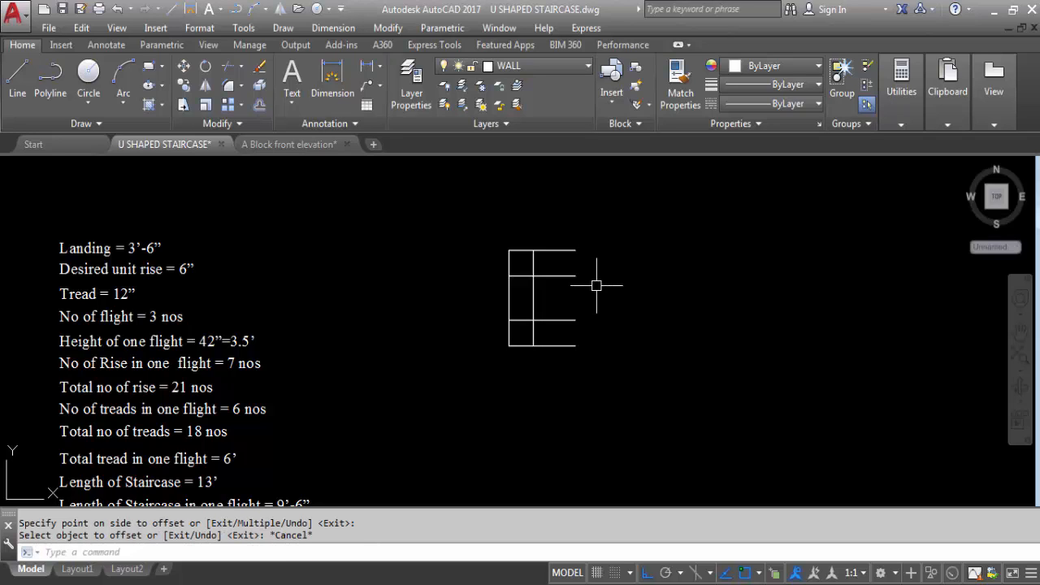
key(Escape)
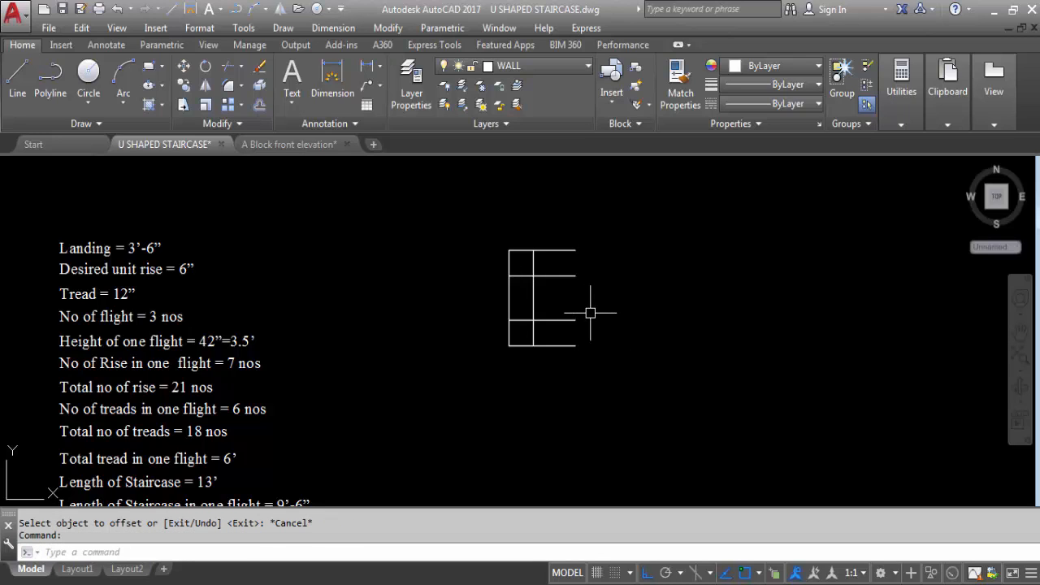
- Place a vertical construction line through the open right ends of the horizontal lines
text(xl)
key(Return)
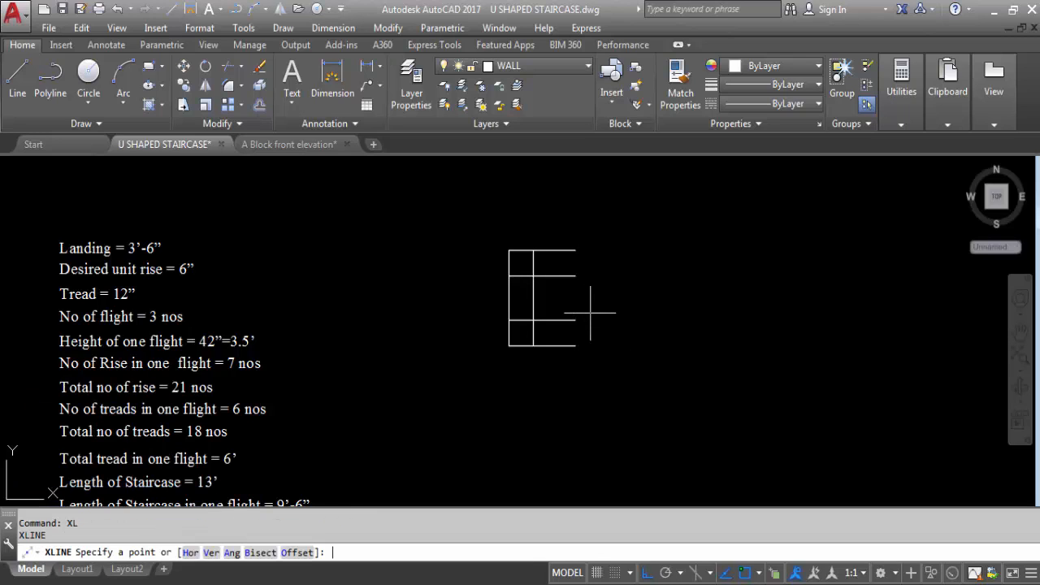
key(Return)
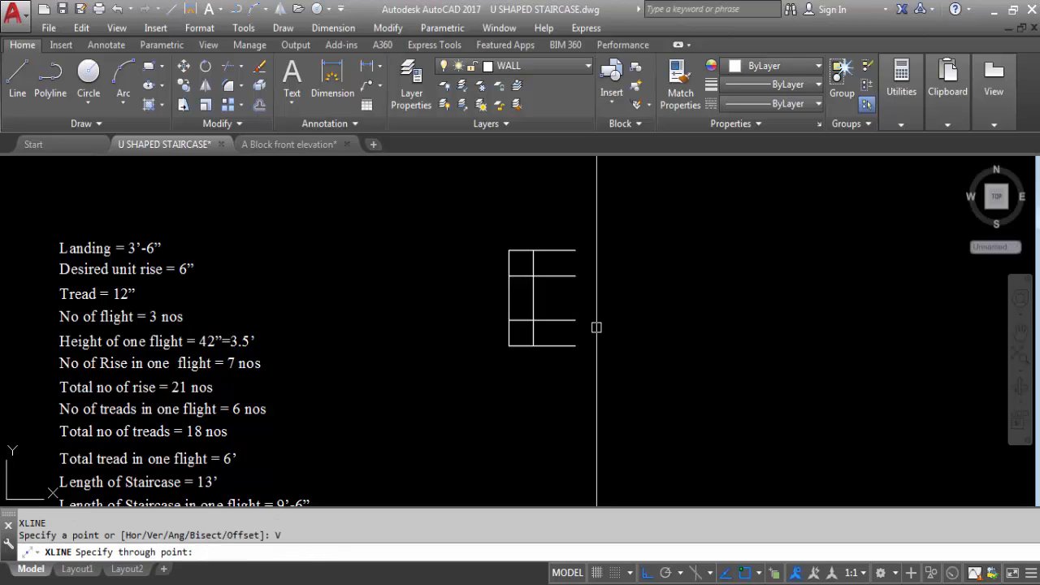
click(575, 276)
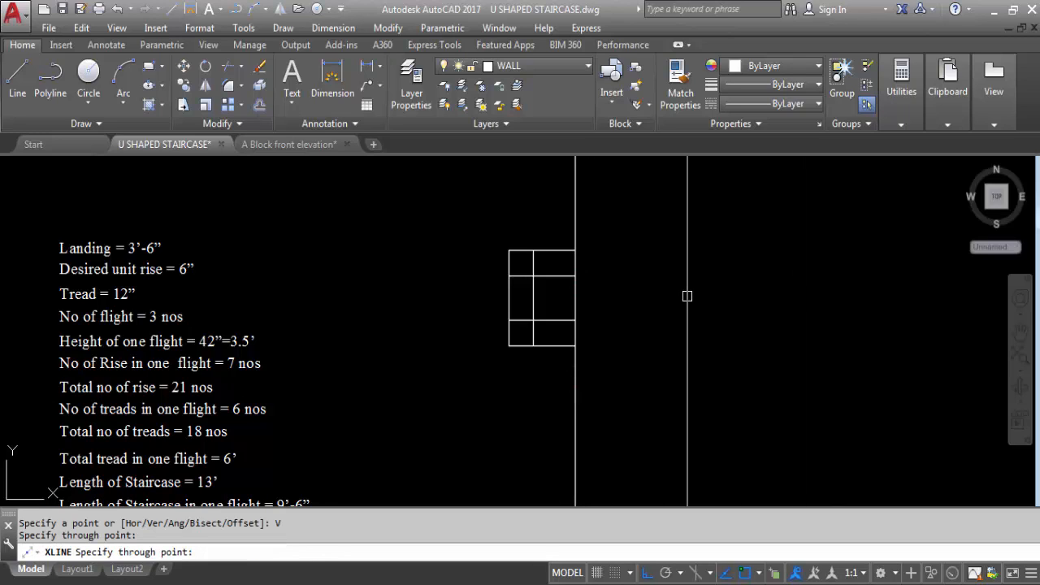
key(Escape)
text(T)
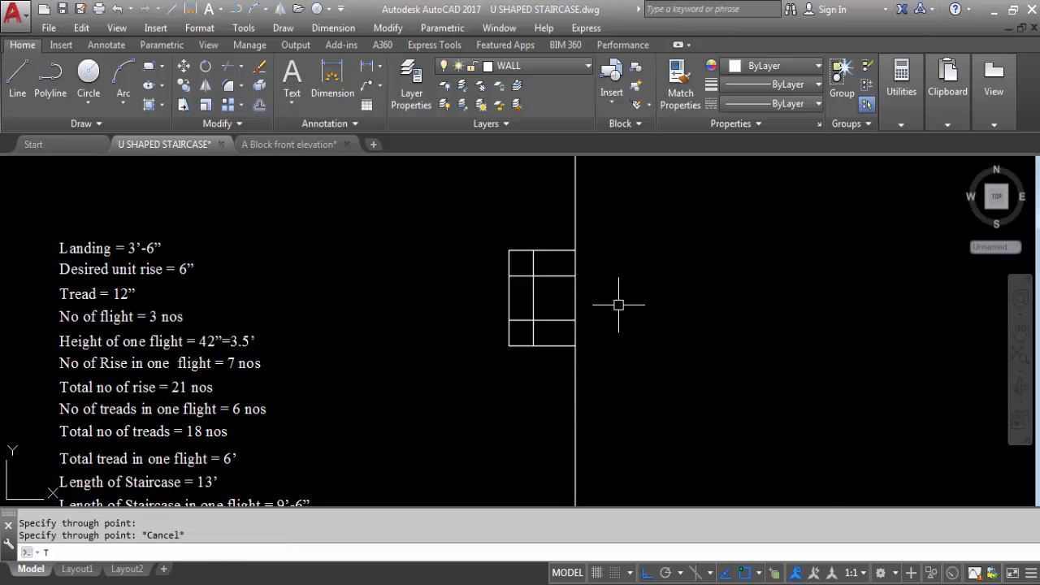
text(R)
key(Return)
key(Return)
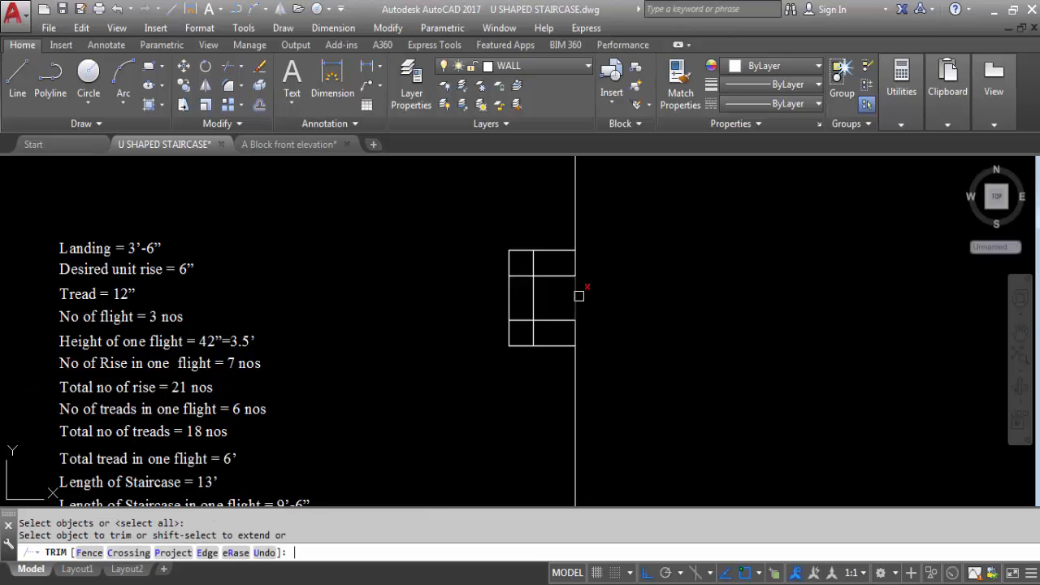
key(Return)
click(577, 284)
key(Escape)
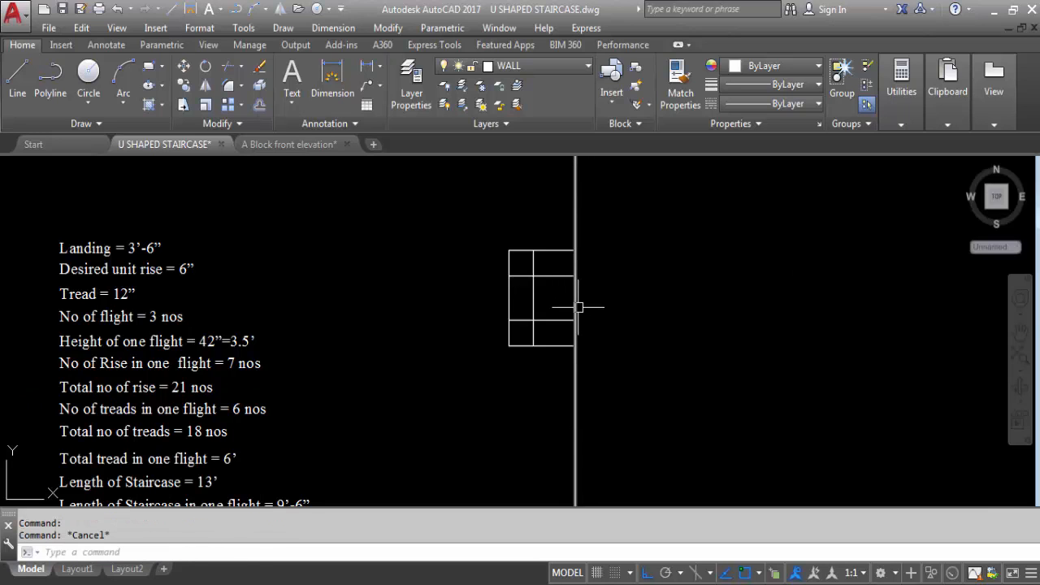
- Trim the construction line between the two flights and beyond the outline, leaving only the closing edges of both flights
text(TR)
key(Return)
key(Return)
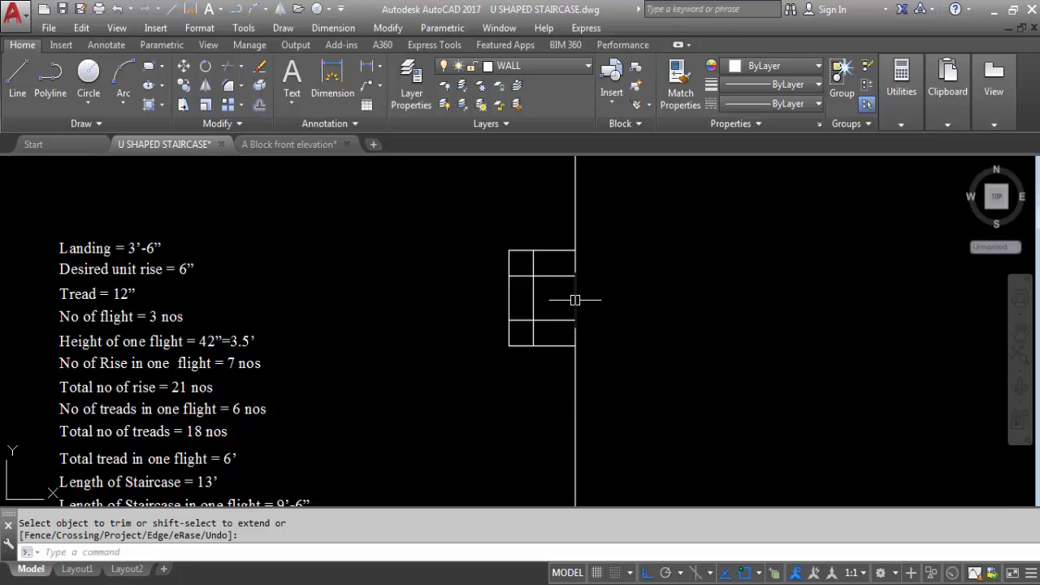
key(Return)
key(Return)
click(575, 300)
key(Return)
click(576, 297)
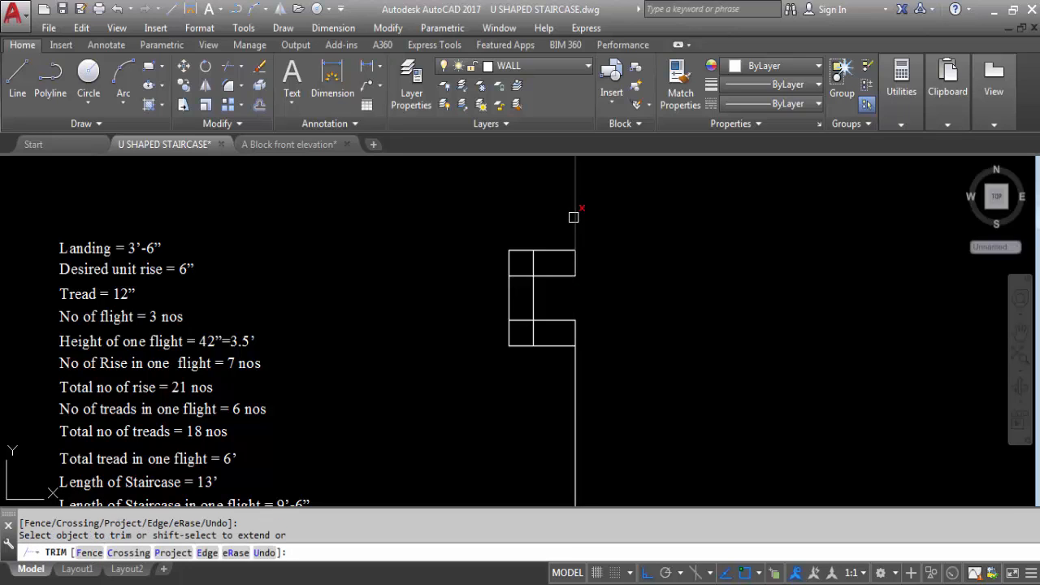
click(569, 392)
click(595, 392)
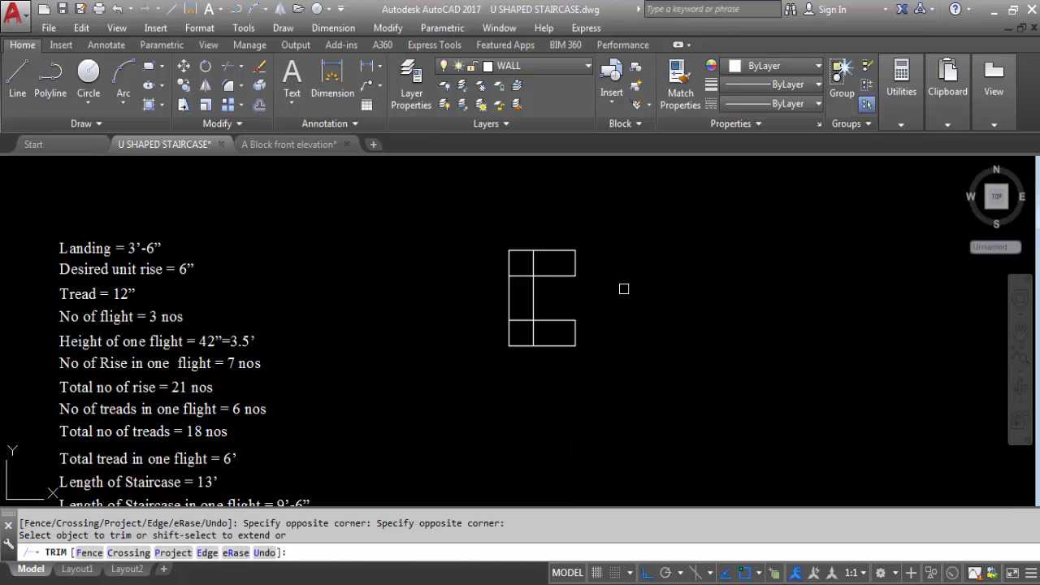
key(Escape)
scroll(530, 258, up, 4)
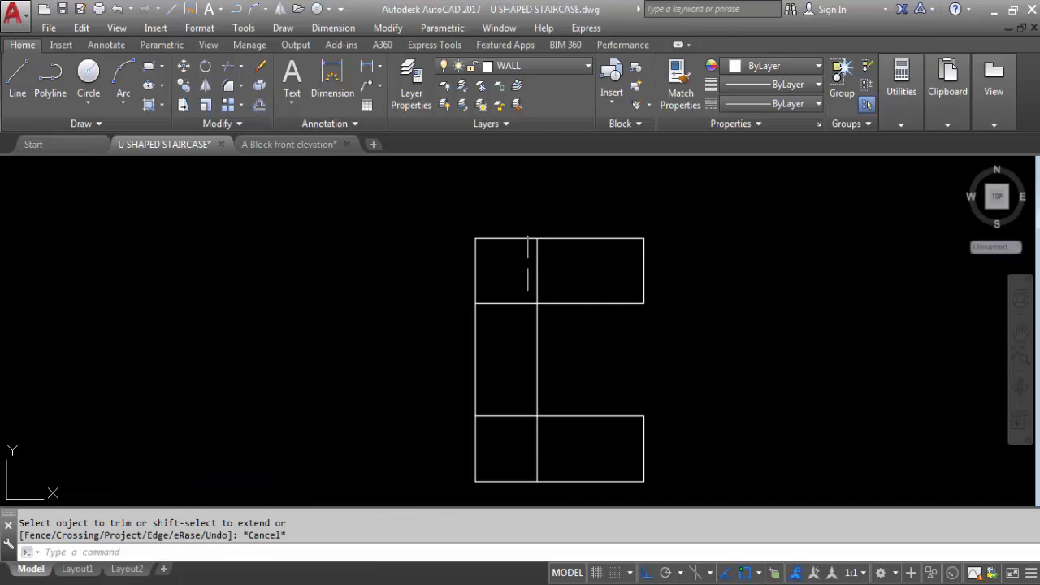
scroll(499, 304, down, 2)
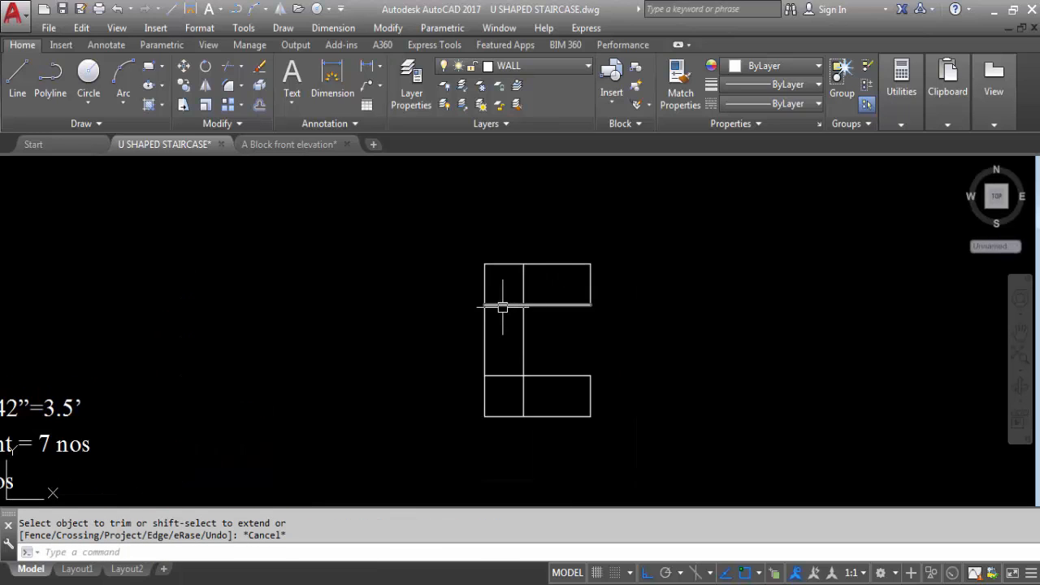
- Add linear dimensions along the full length of the lower and upper flights, placed outside the staircase outline
click(373, 67)
click(484, 417)
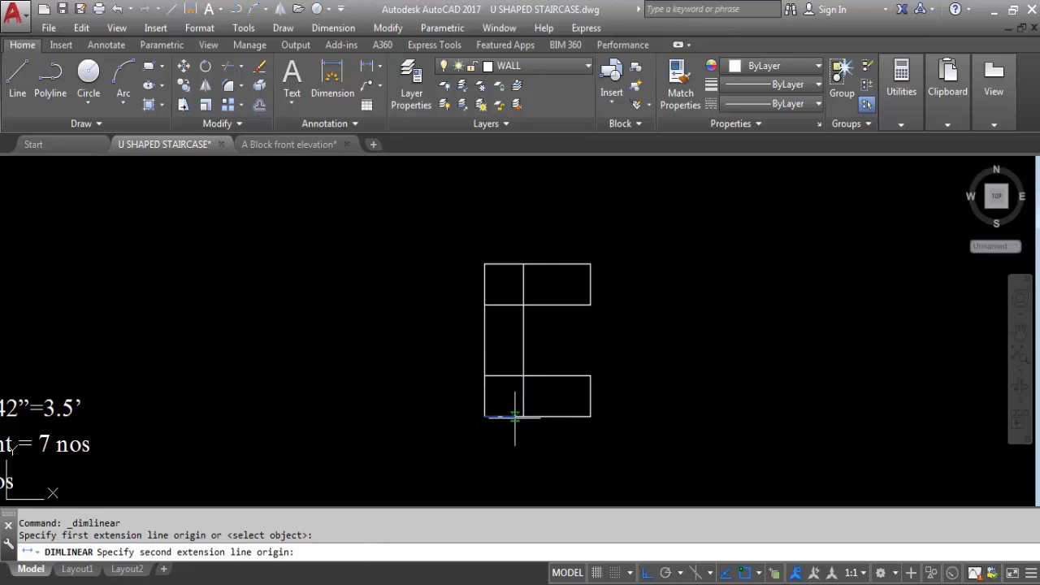
click(590, 417)
click(599, 443)
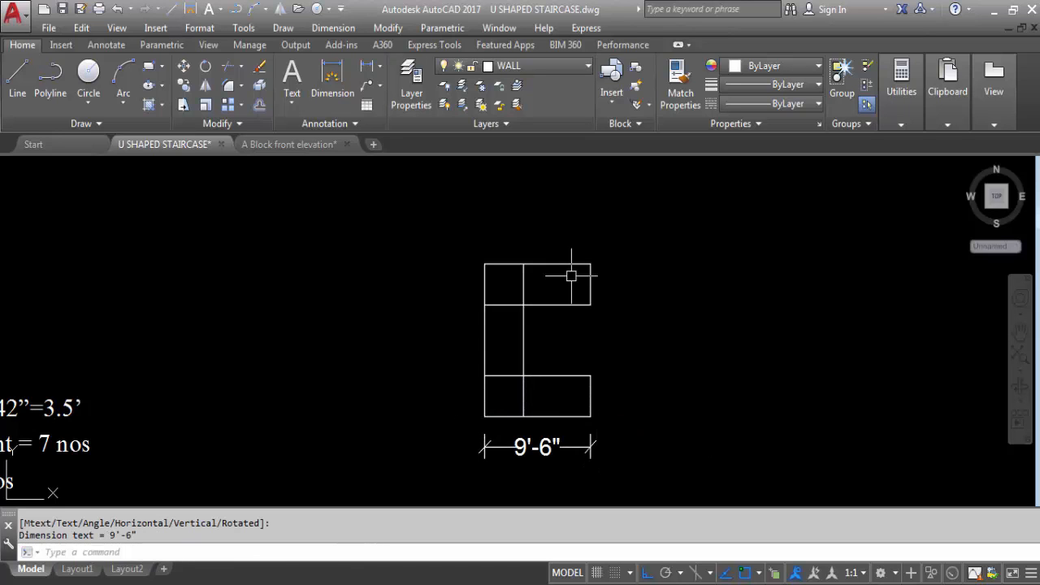
key(Return)
click(484, 265)
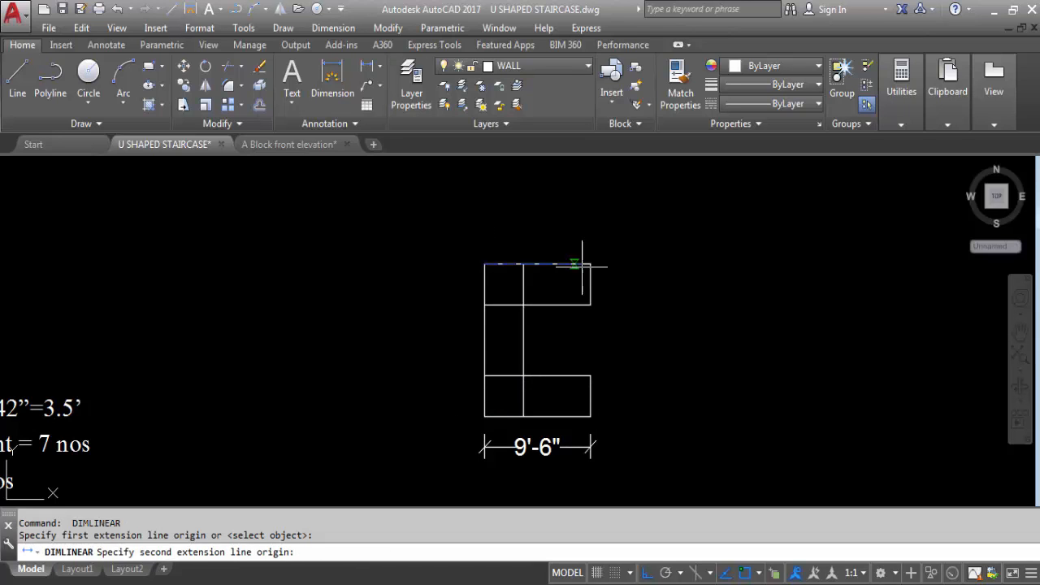
click(591, 264)
click(591, 237)
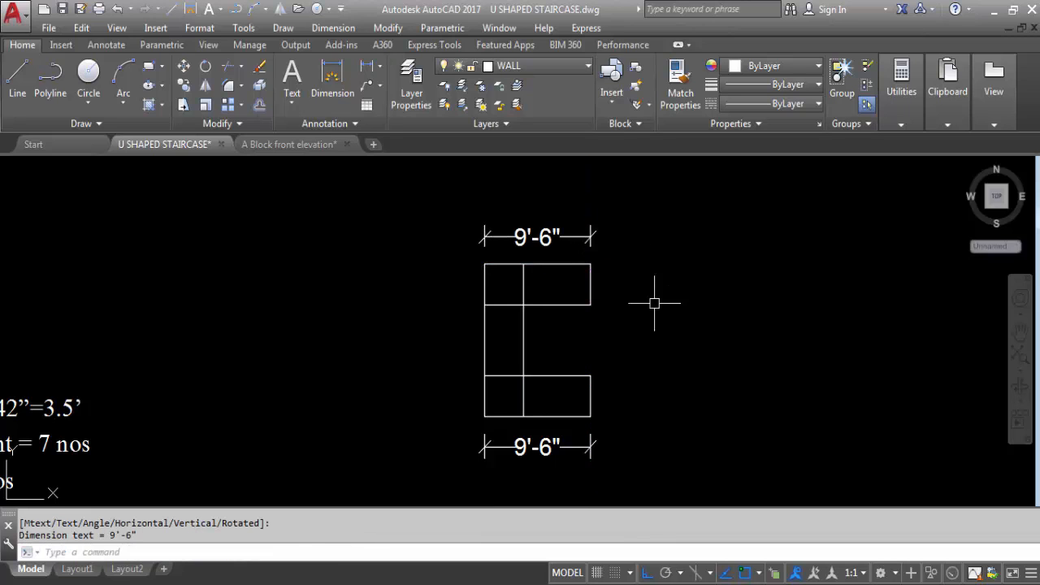
- Add a vertical linear dimension between the outer corners on the landing side of the staircase
key(Return)
key(Escape)
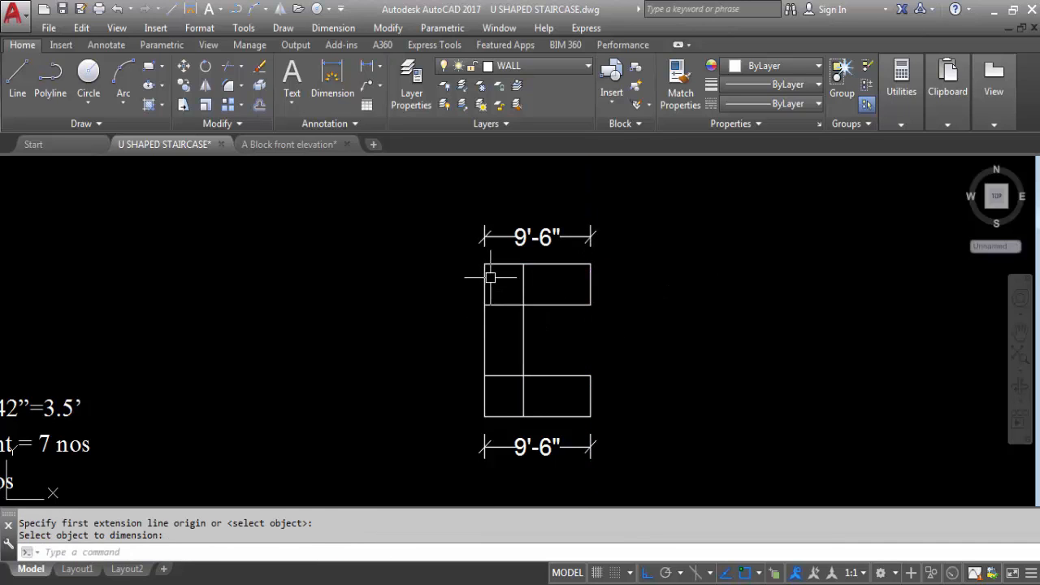
key(Return)
click(485, 264)
click(484, 417)
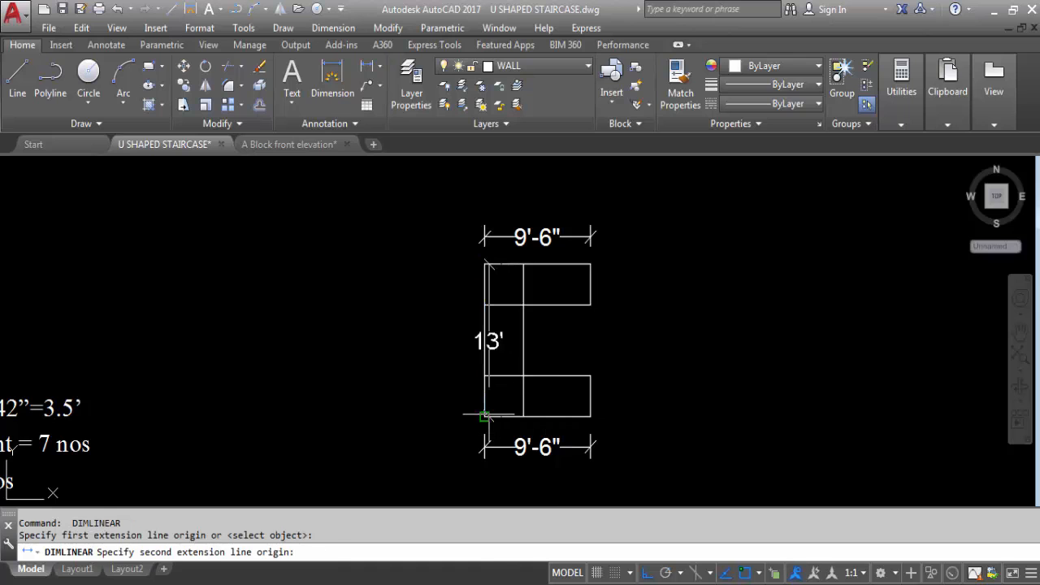
click(453, 342)
- Compare the dimensioned plan with the staircase lengths in the calculation list
scroll(565, 339, down, 4)
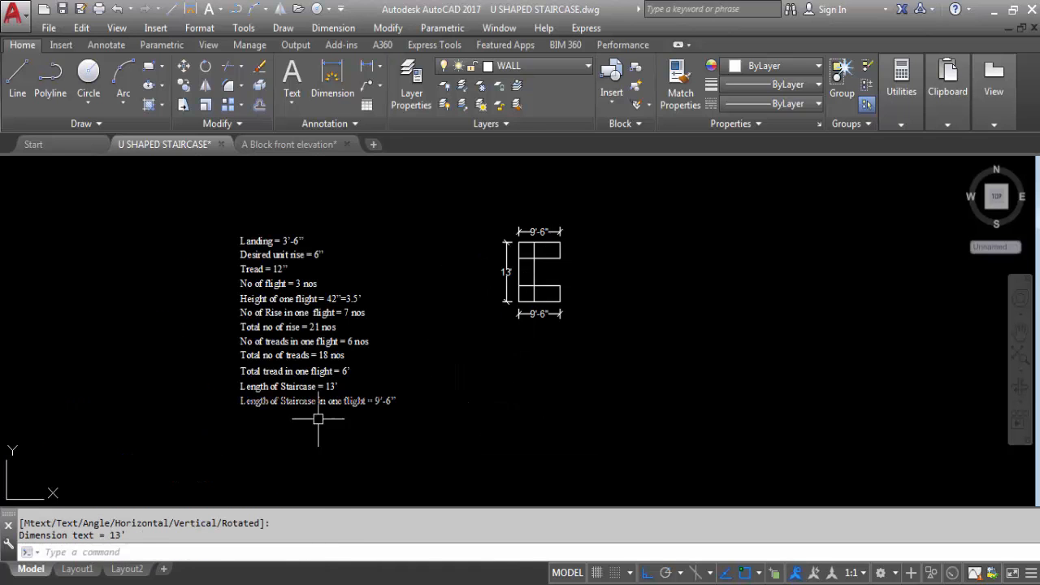
scroll(318, 418, up, 3)
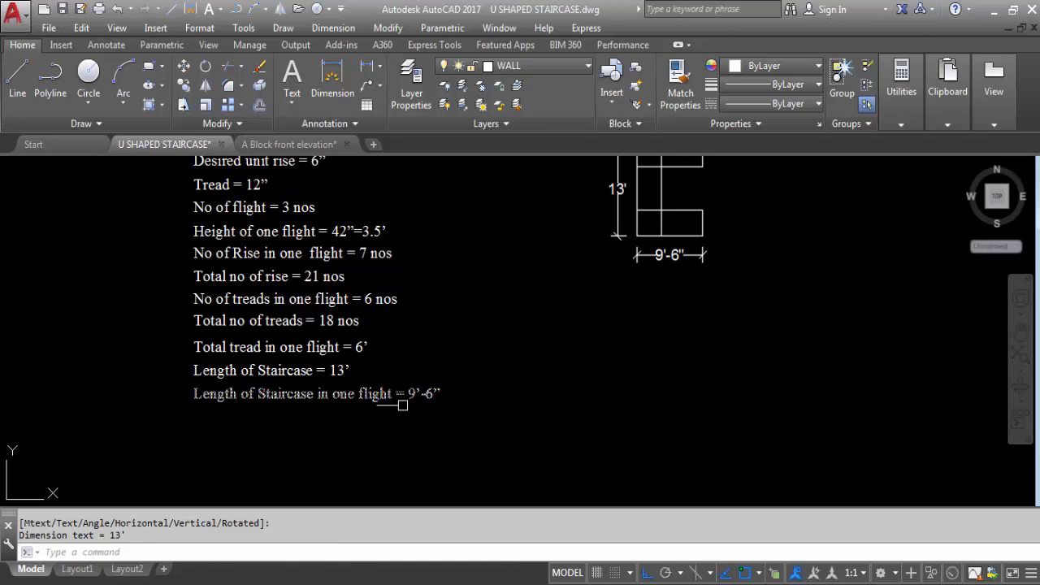
scroll(402, 405, down, 4)
scroll(525, 360, up, 4)
scroll(576, 221, down, 3)
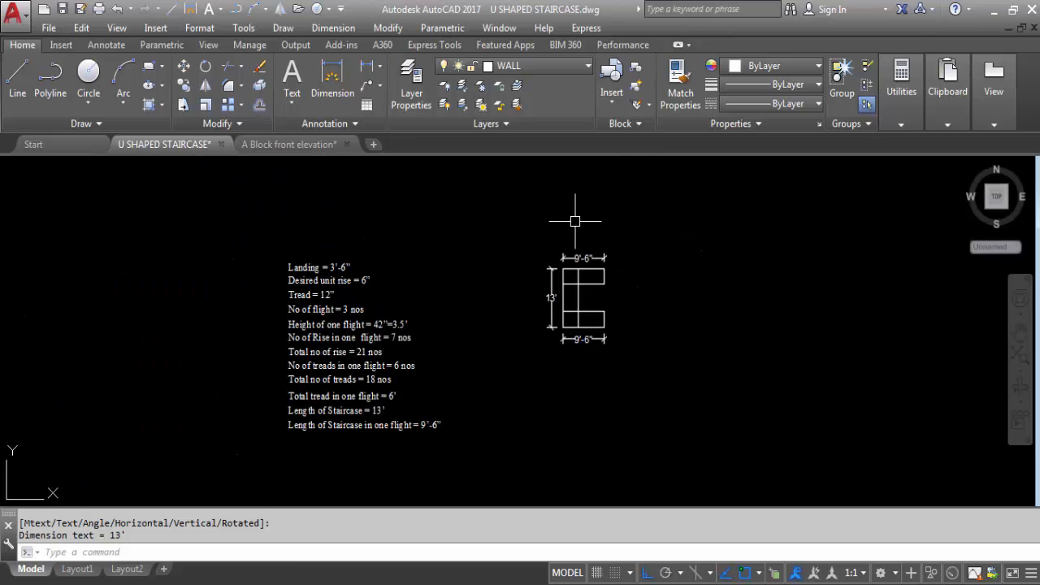
scroll(569, 236, up, 4)
scroll(565, 244, down, 2)
scroll(520, 268, down, 4)
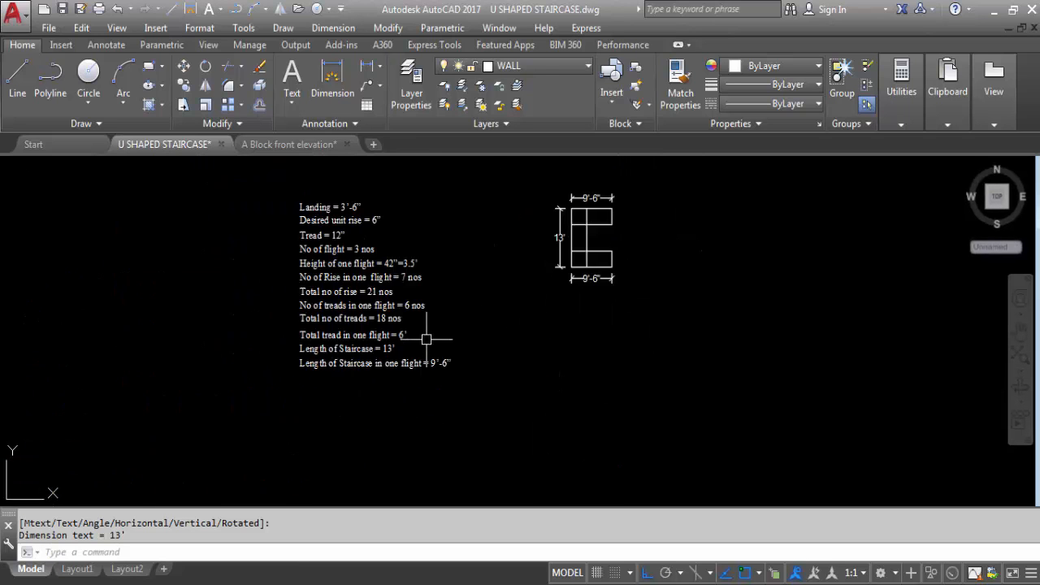
scroll(262, 376, up, 2)
scroll(343, 369, down, 2)
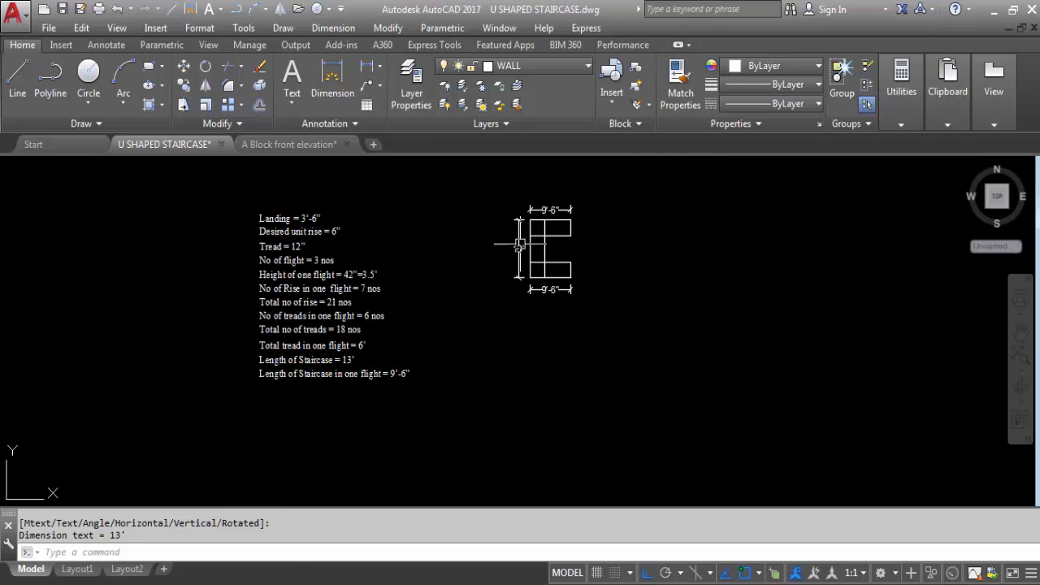
scroll(532, 246, up, 4)
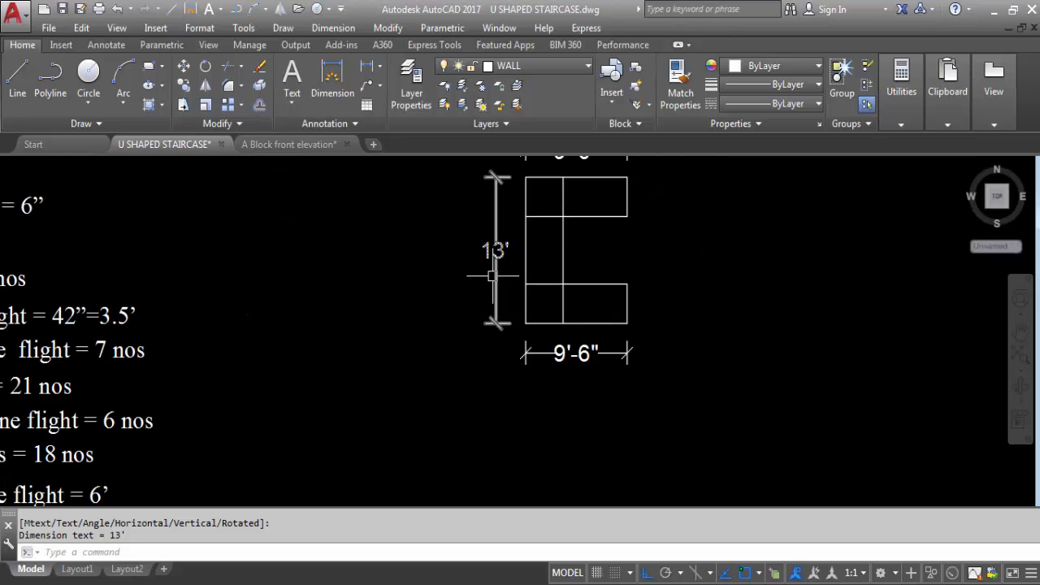
scroll(496, 273, down, 2)
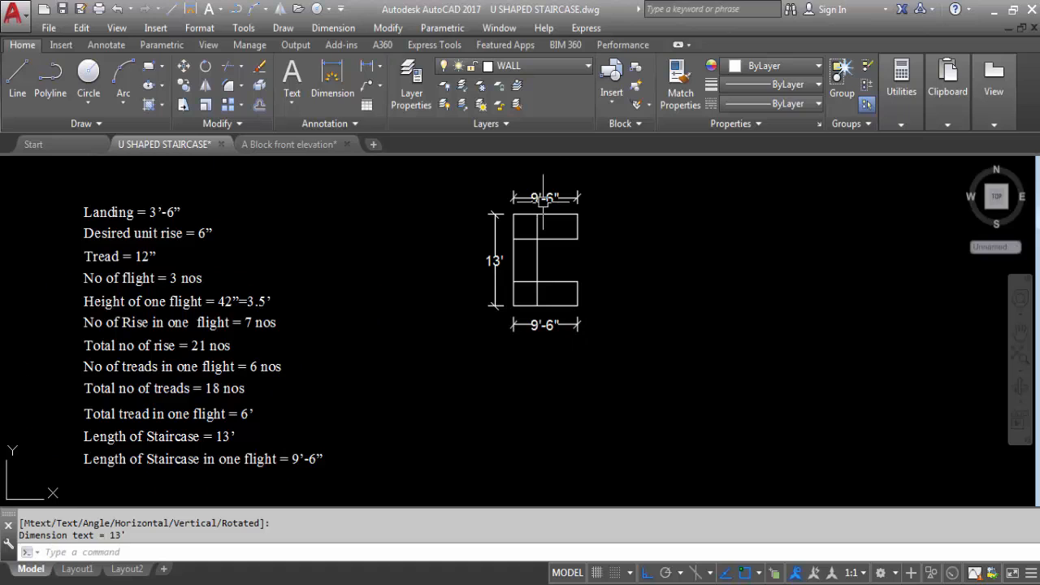
scroll(544, 199, up, 2)
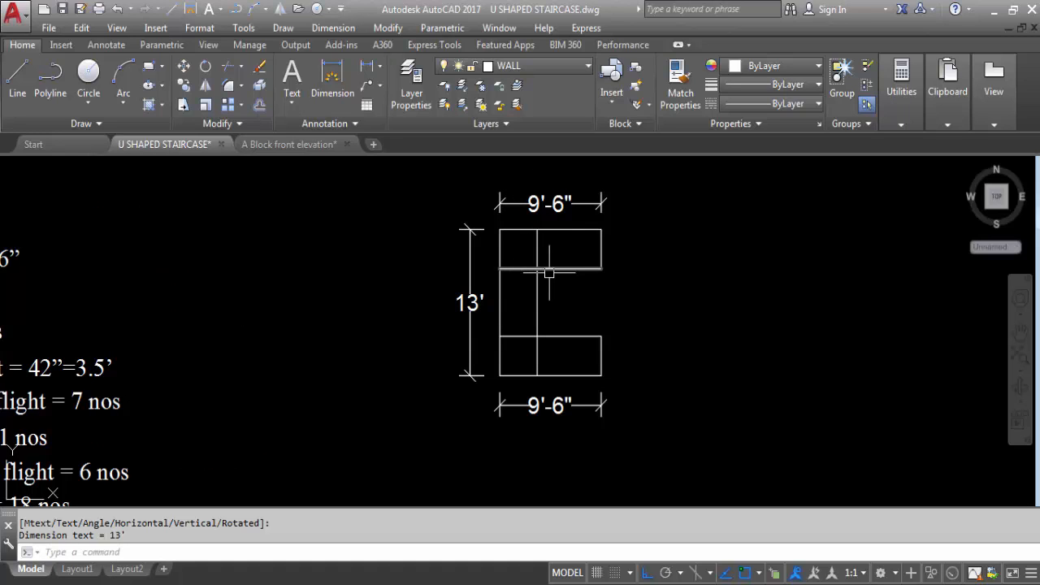
- Break the upper inner horizontal line and the inner vertical line next to their crossing
key(Return)
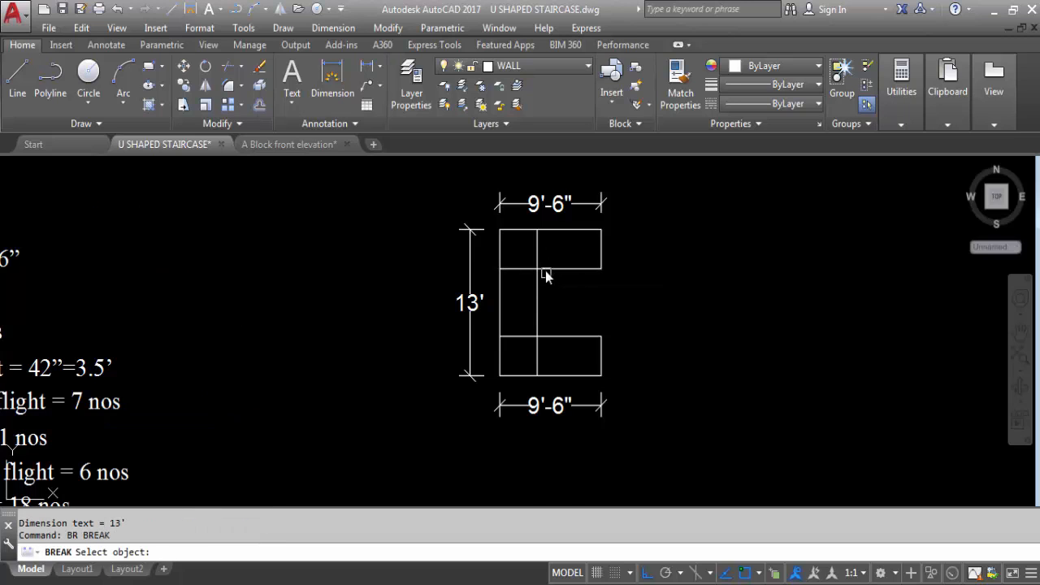
scroll(547, 273, up, 2)
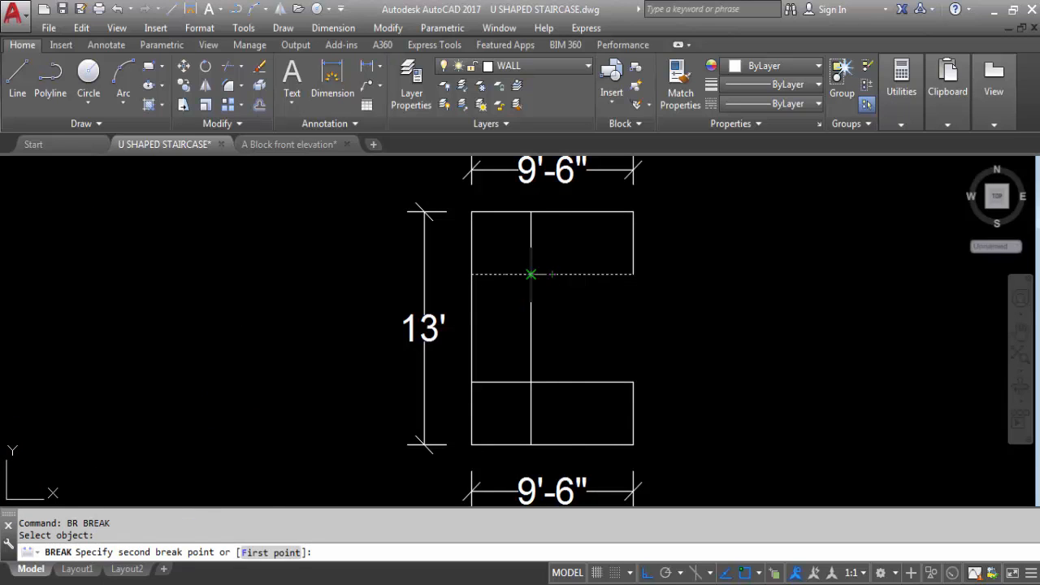
click(546, 280)
key(Return)
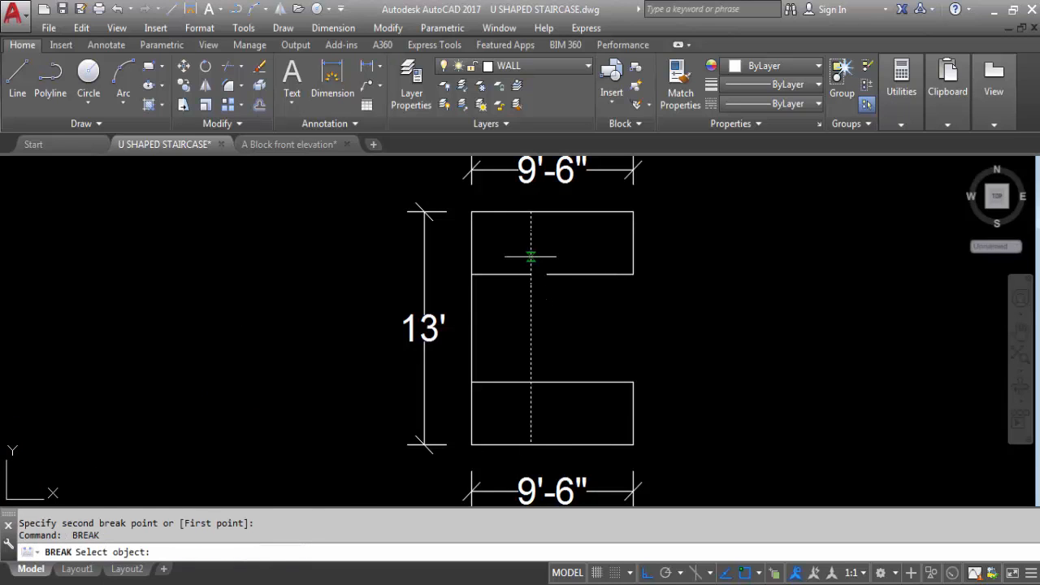
click(531, 257)
click(531, 275)
- Break the inner vertical line and the lower inner horizontal line next to their crossing
key(Return)
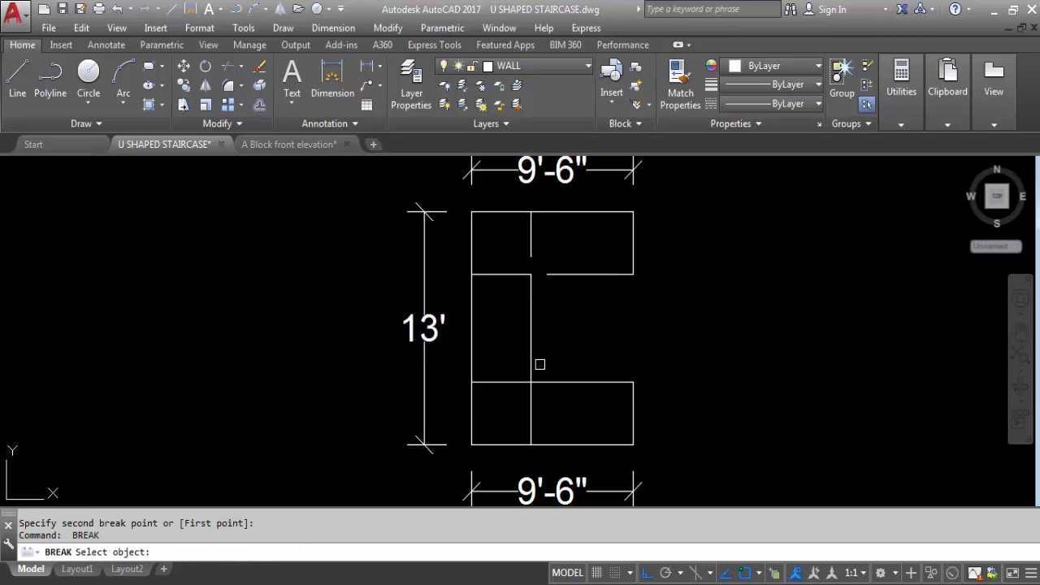
click(532, 367)
click(531, 382)
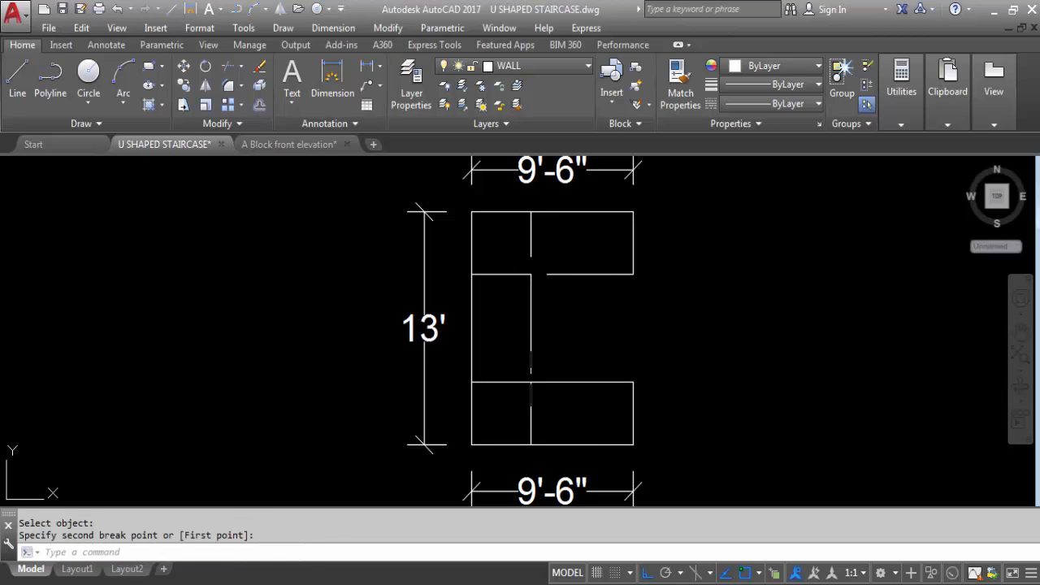
key(Return)
click(550, 382)
click(531, 382)
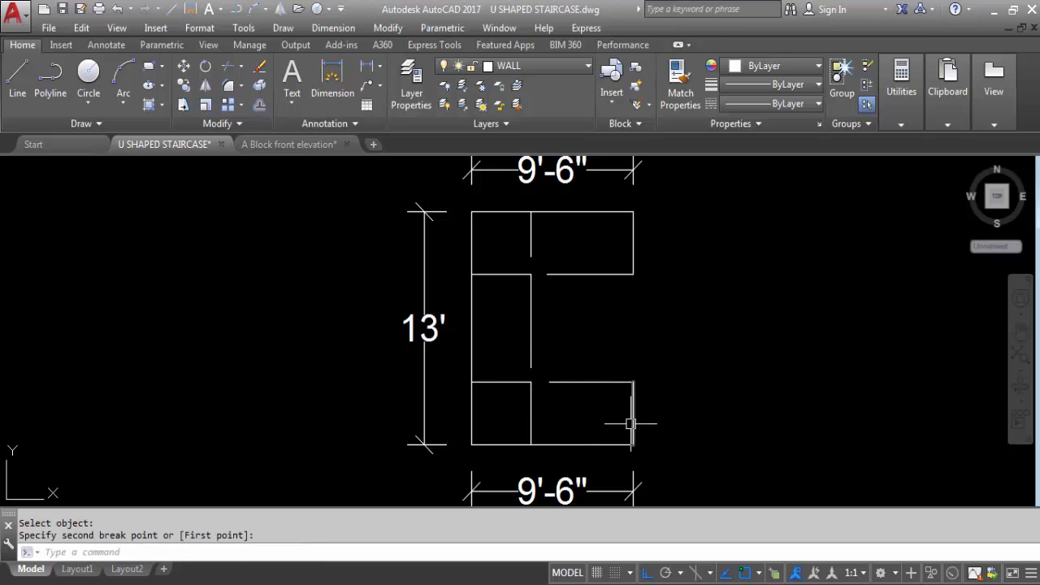
- Extend the broken inner lines back to the two crossings to close all the gaps
text(EX)
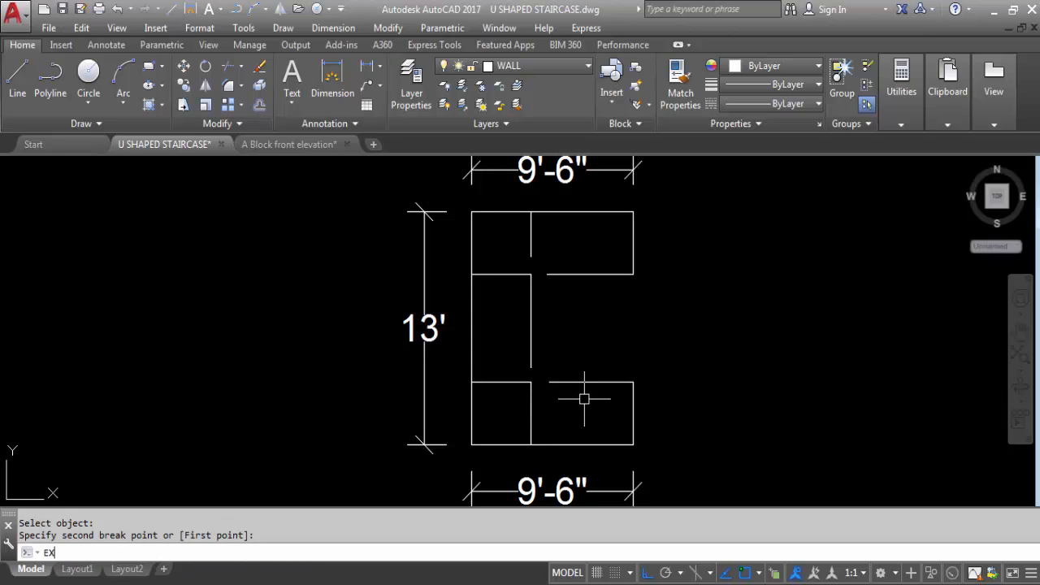
key(Return)
click(546, 334)
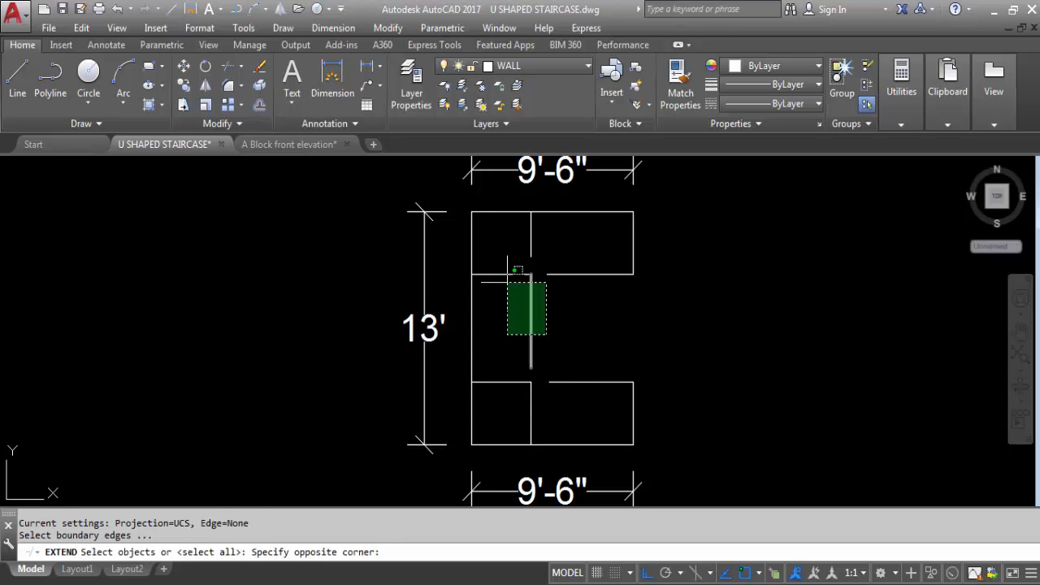
click(510, 252)
click(561, 423)
click(516, 357)
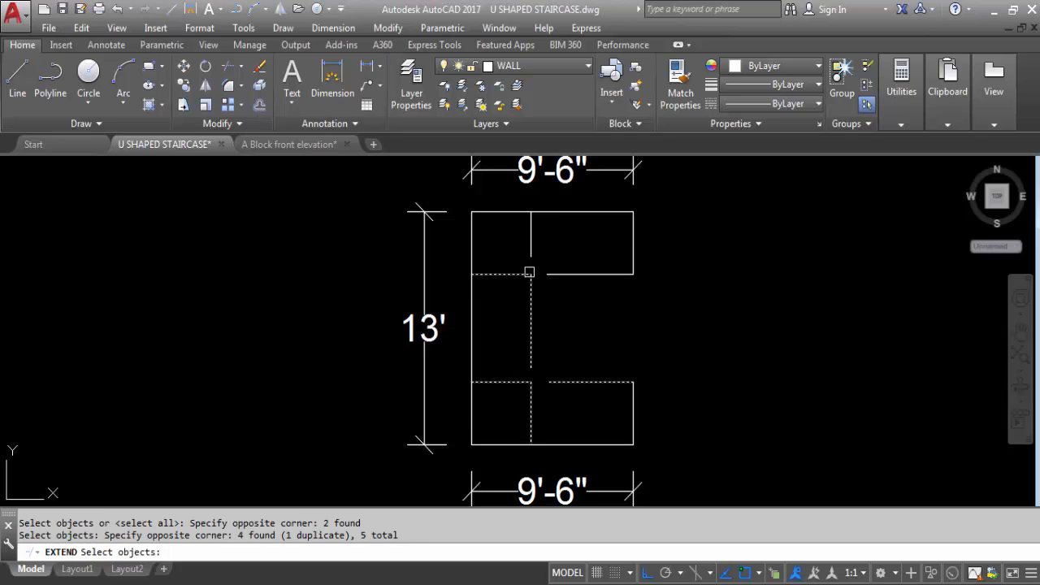
key(Return)
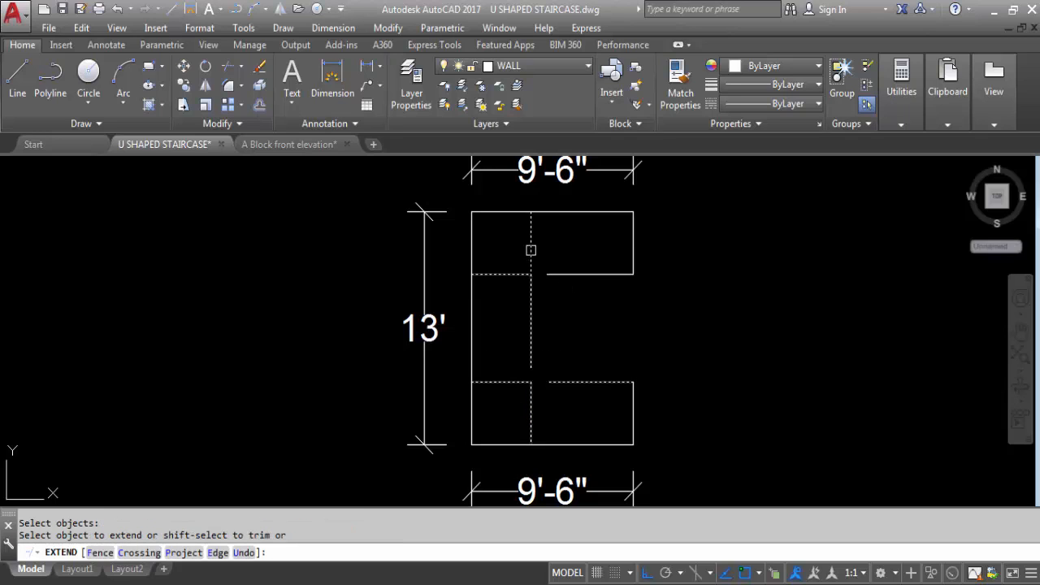
click(531, 250)
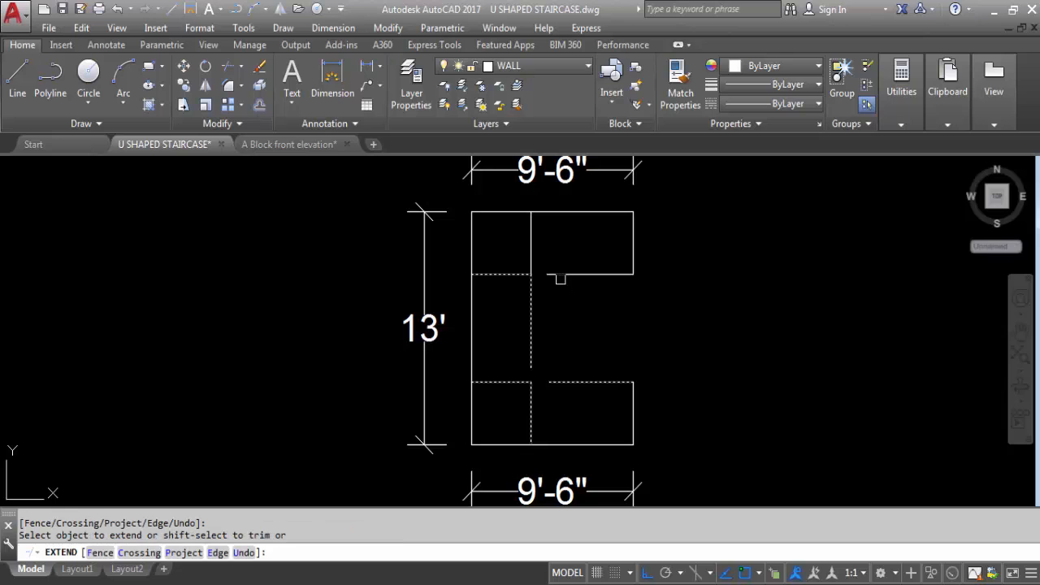
click(567, 387)
click(531, 344)
key(Escape)
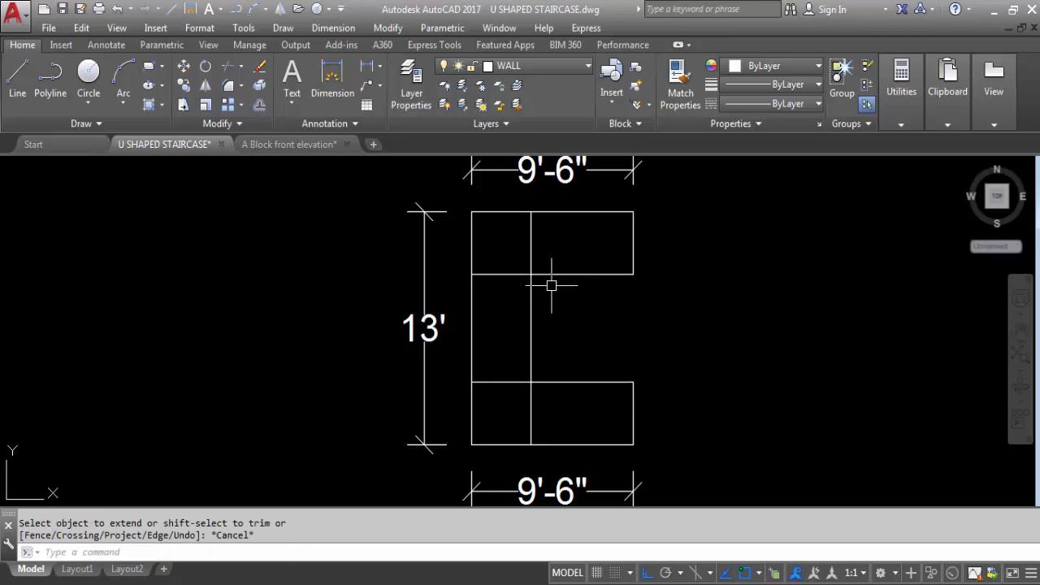
- Check by selection that the lines meeting at the upper inner crossing are separate segments
click(536, 274)
click(537, 234)
click(506, 268)
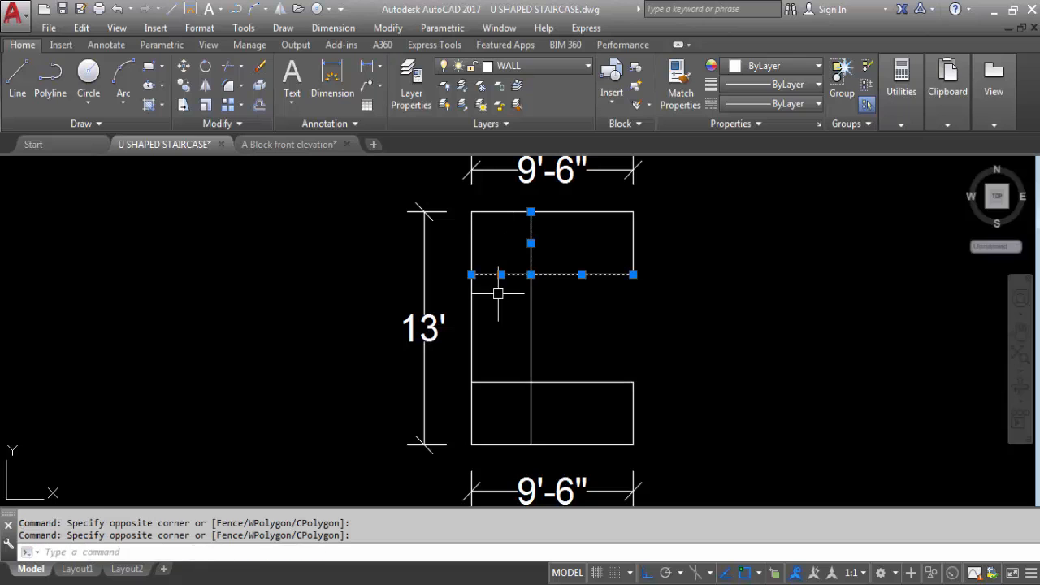
key(Escape)
scroll(528, 224, down, 2)
click(618, 368)
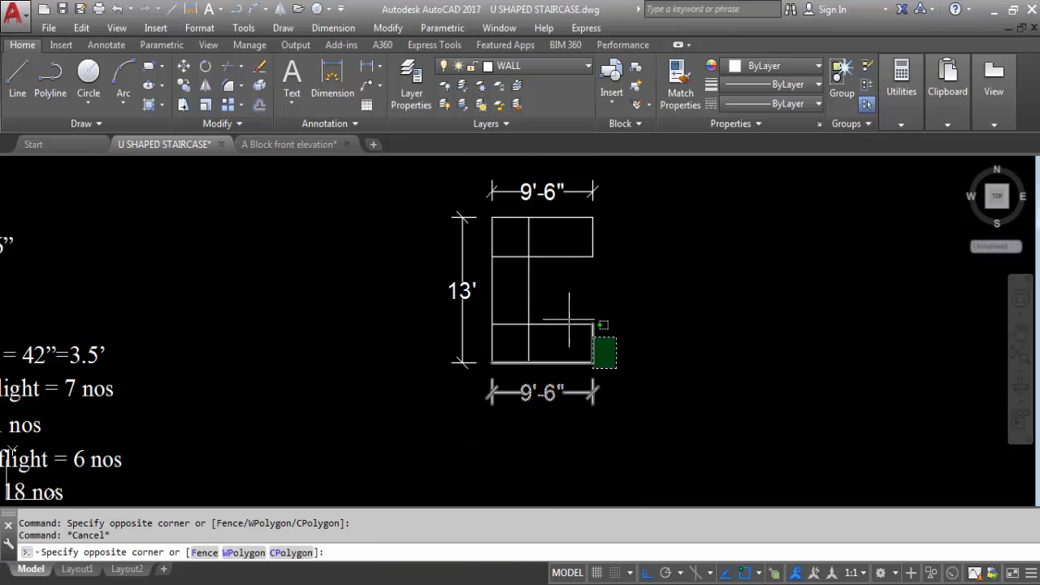
click(484, 179)
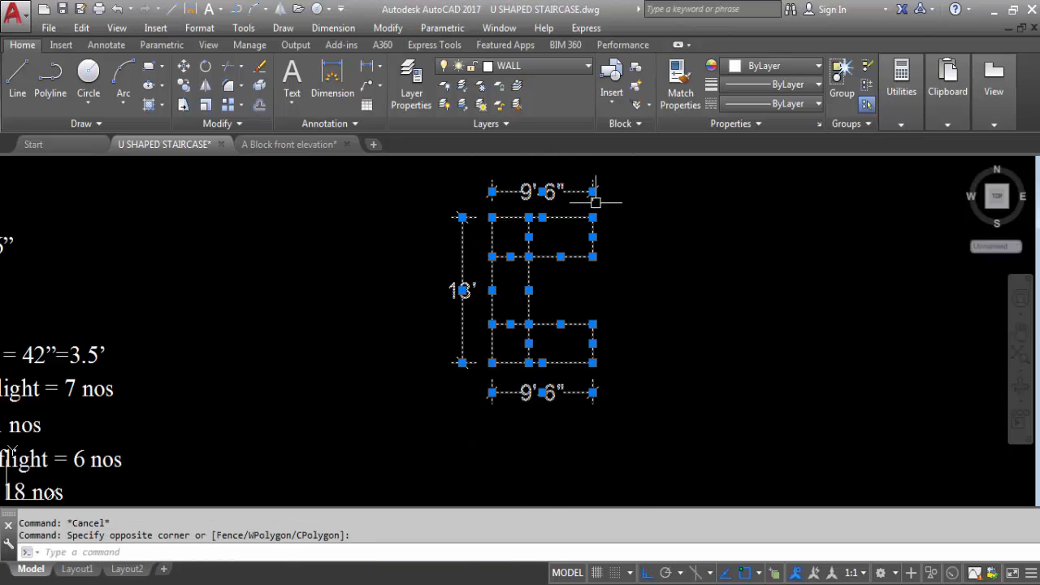
key(Escape)
click(463, 236)
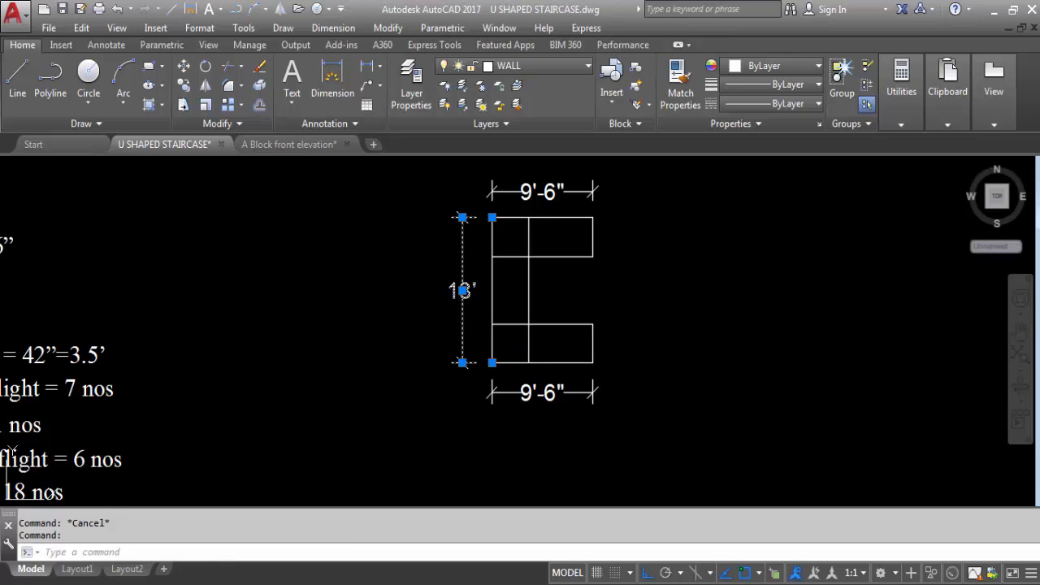
key(Escape)
- Assign the staircase plan's outline and inner lines to the STAIRS layer, leaving the dimensions out of the selection
click(544, 218)
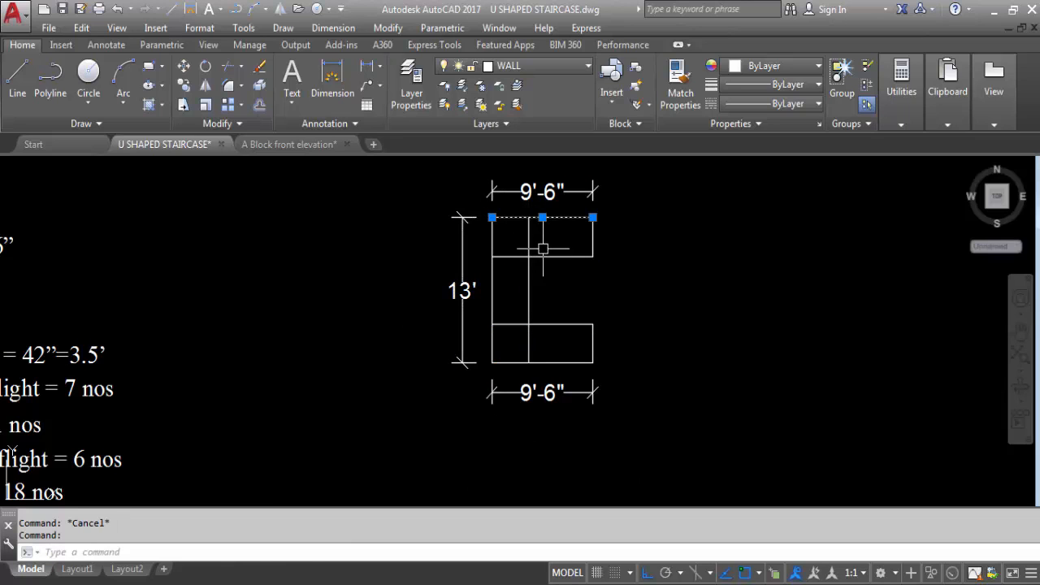
click(605, 307)
click(498, 221)
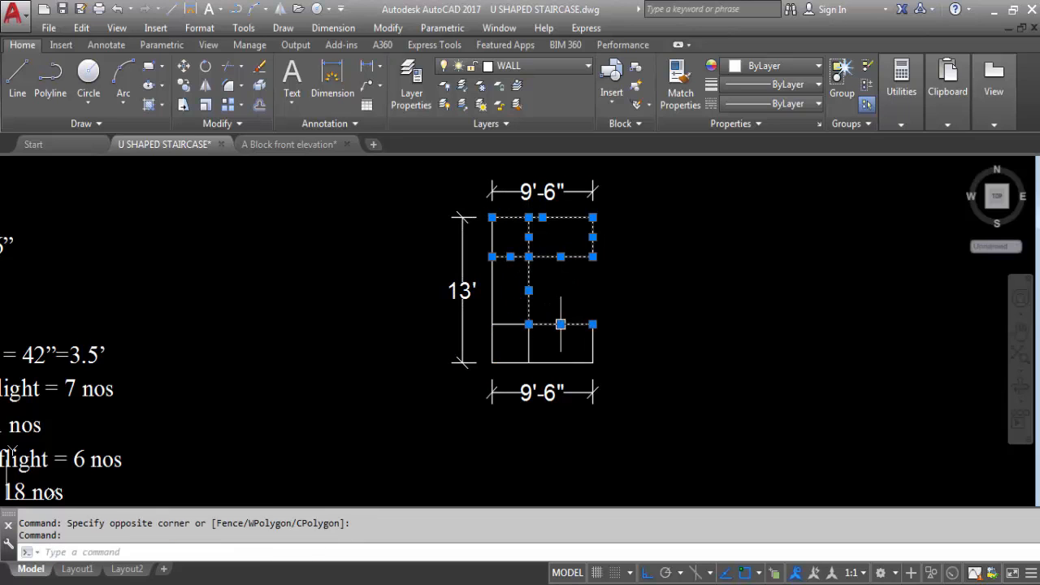
click(636, 358)
click(558, 320)
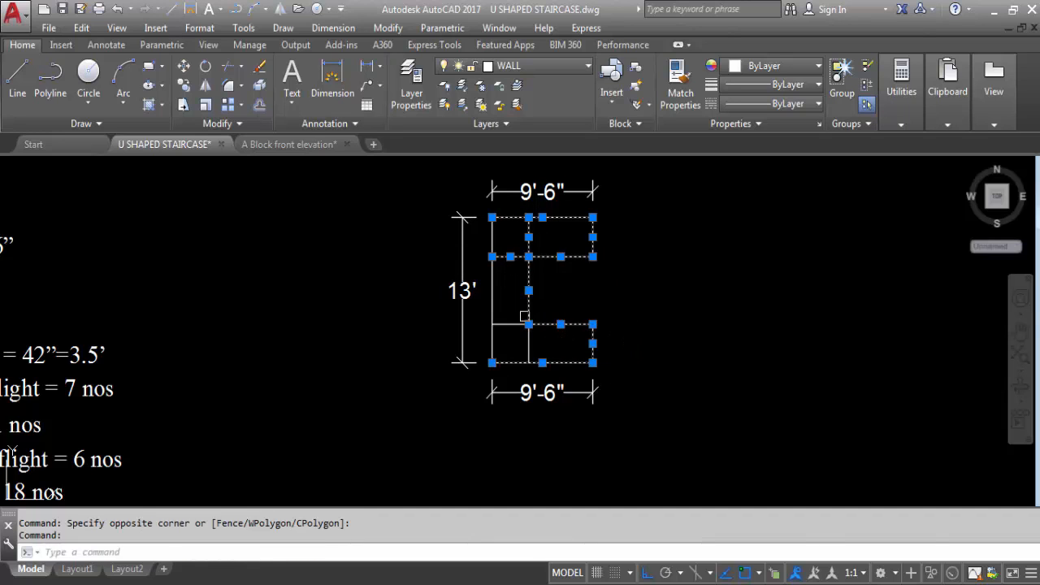
click(492, 294)
click(511, 324)
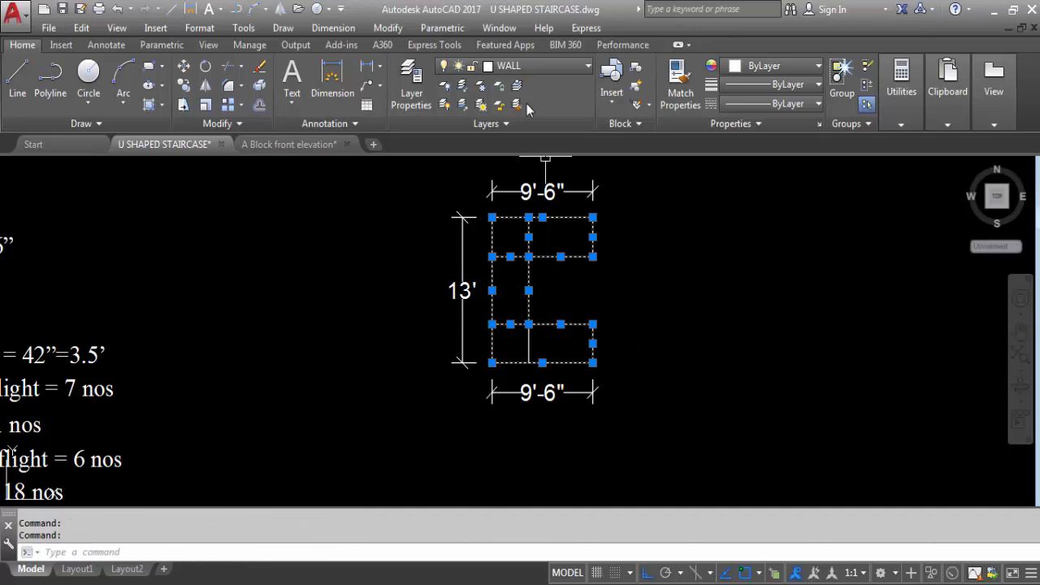
click(525, 64)
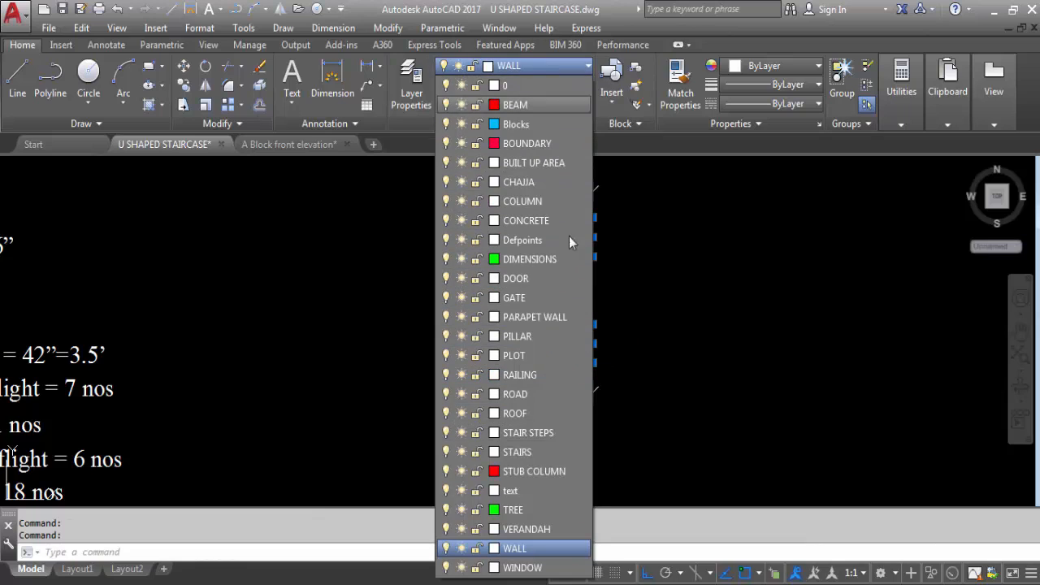
click(535, 449)
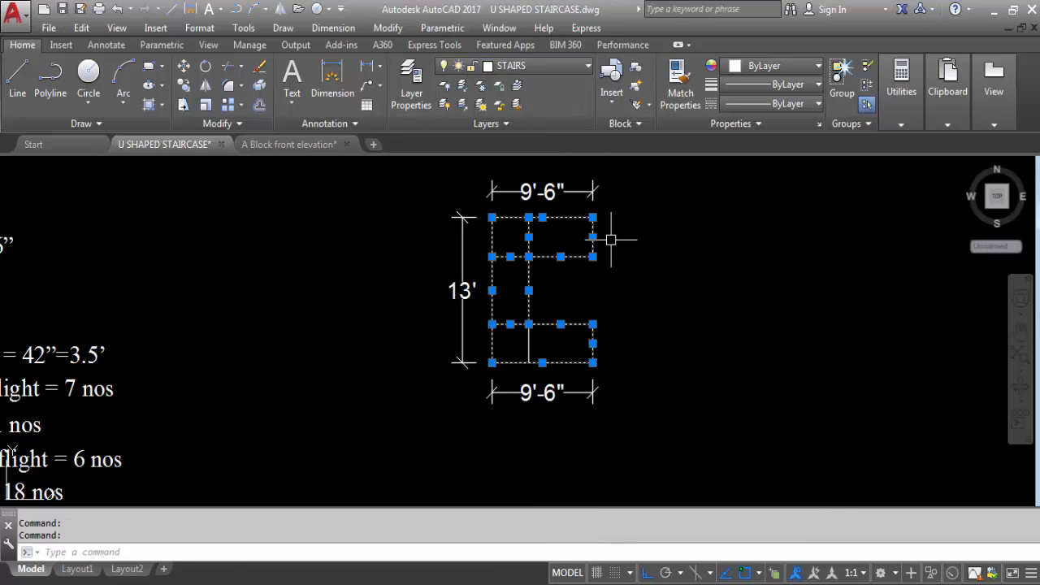
key(Escape)
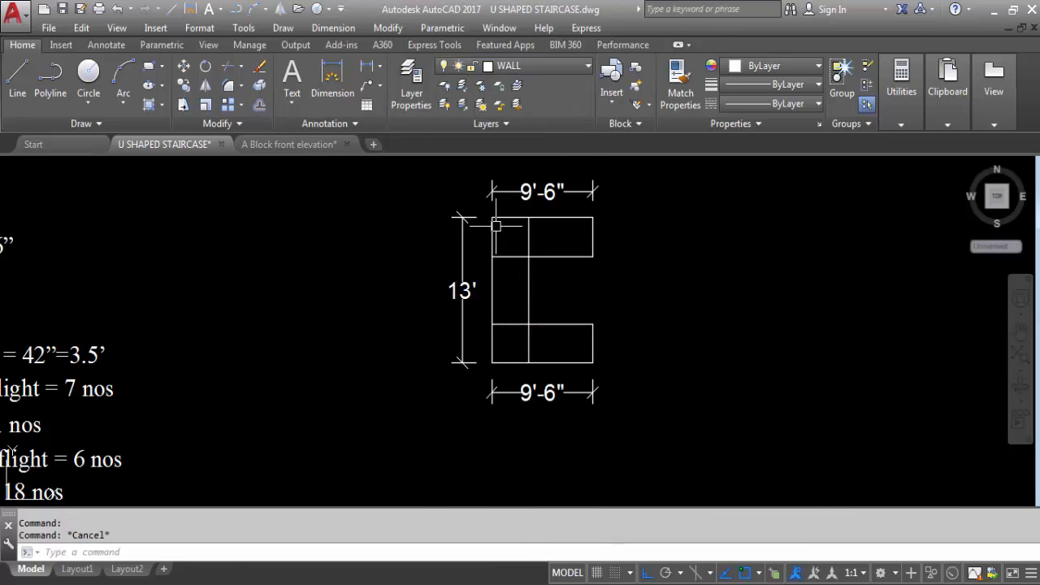
- Measure the landing's width along the upper edge with a trial linear dimension, without placing it
scroll(497, 225, down, 2)
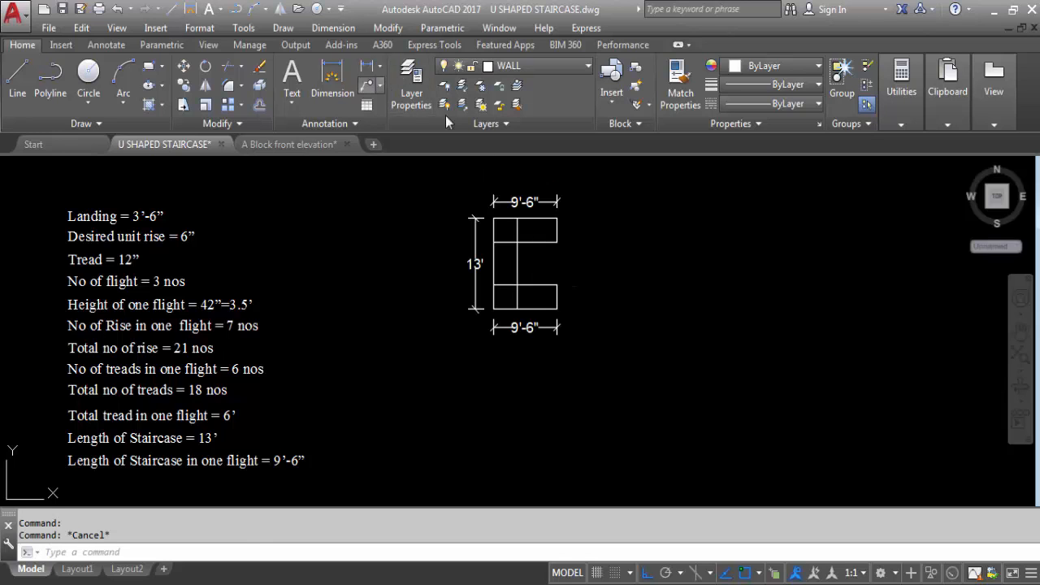
click(368, 68)
scroll(500, 221, up, 5)
click(463, 196)
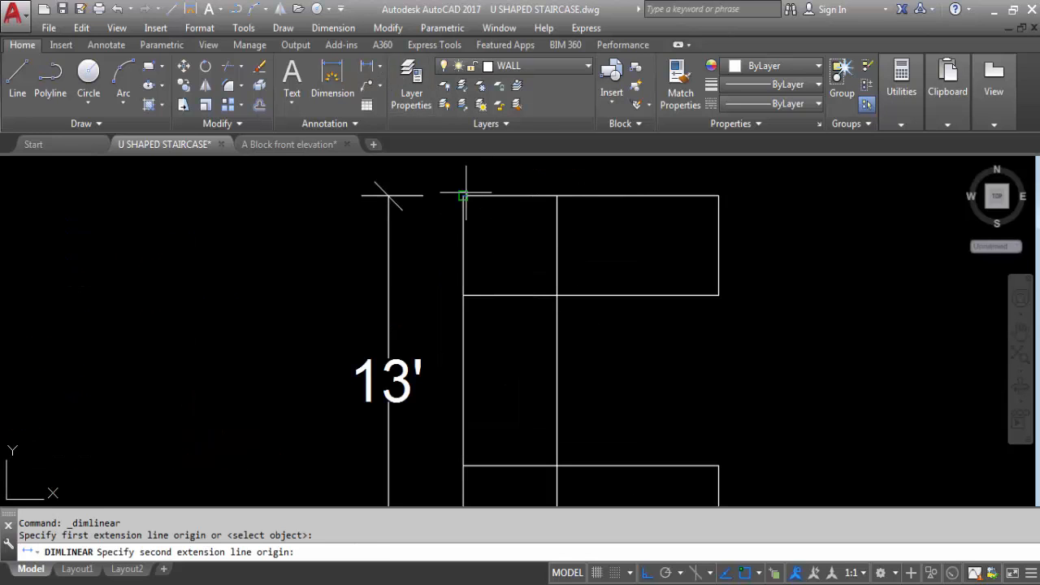
click(557, 196)
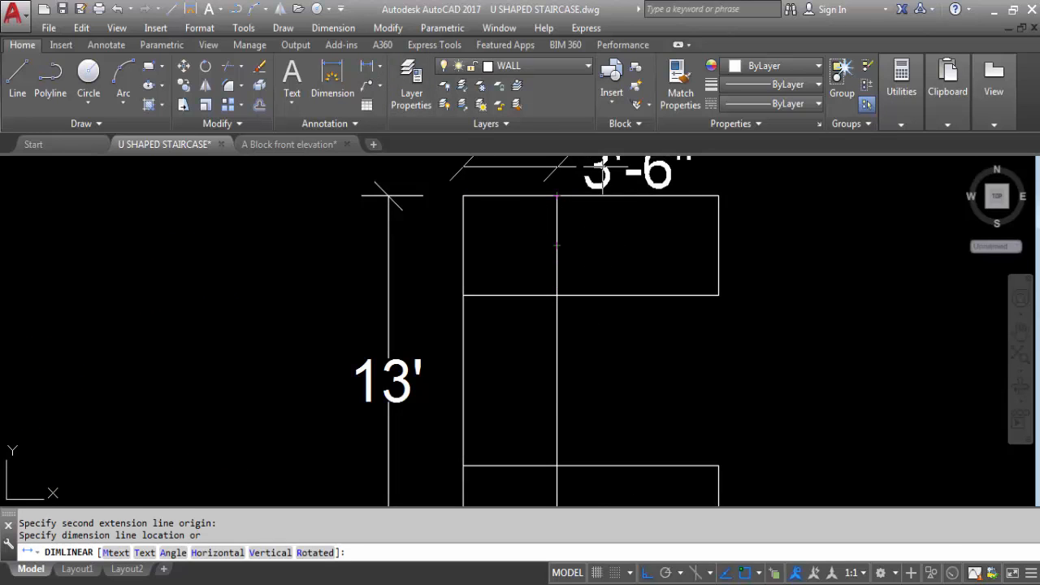
scroll(585, 208, down, 5)
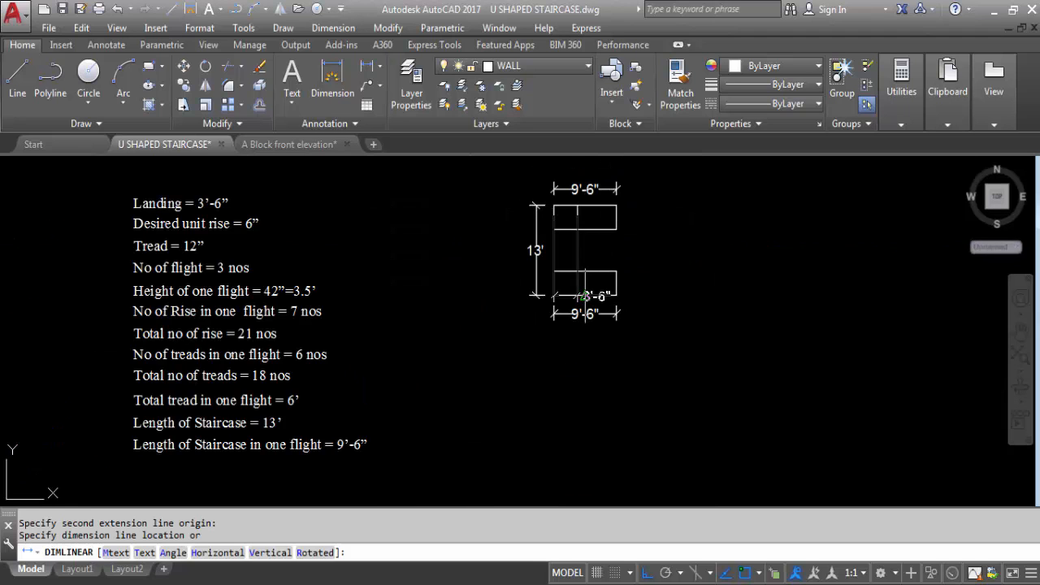
scroll(586, 279, up, 5)
scroll(587, 279, down, 2)
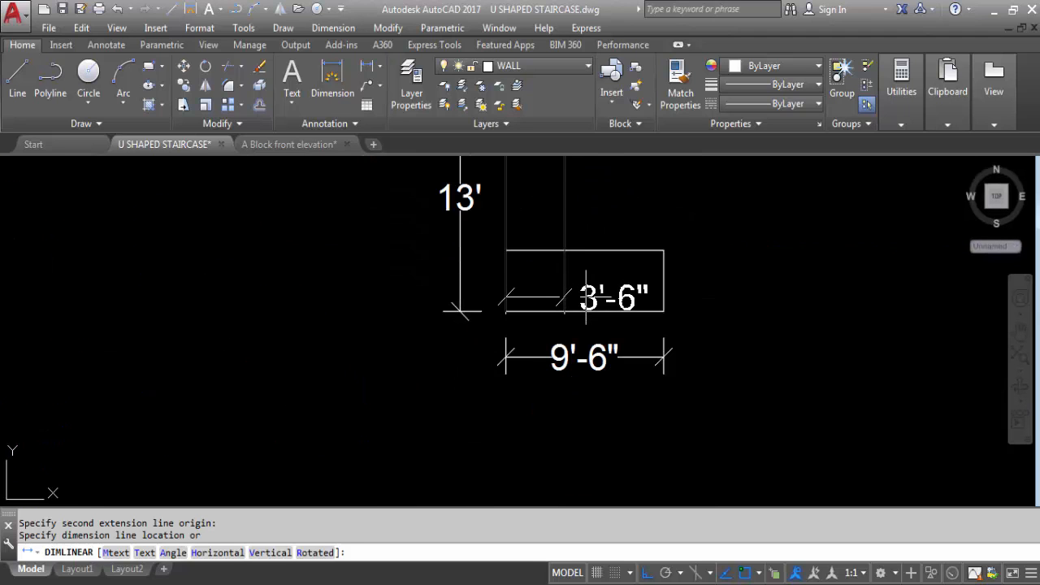
key(Escape)
- Review the staircase plan against the calculated landing, tread and flight values written beside it
scroll(573, 302, down, 4)
scroll(611, 295, up, 2)
scroll(581, 256, down, 2)
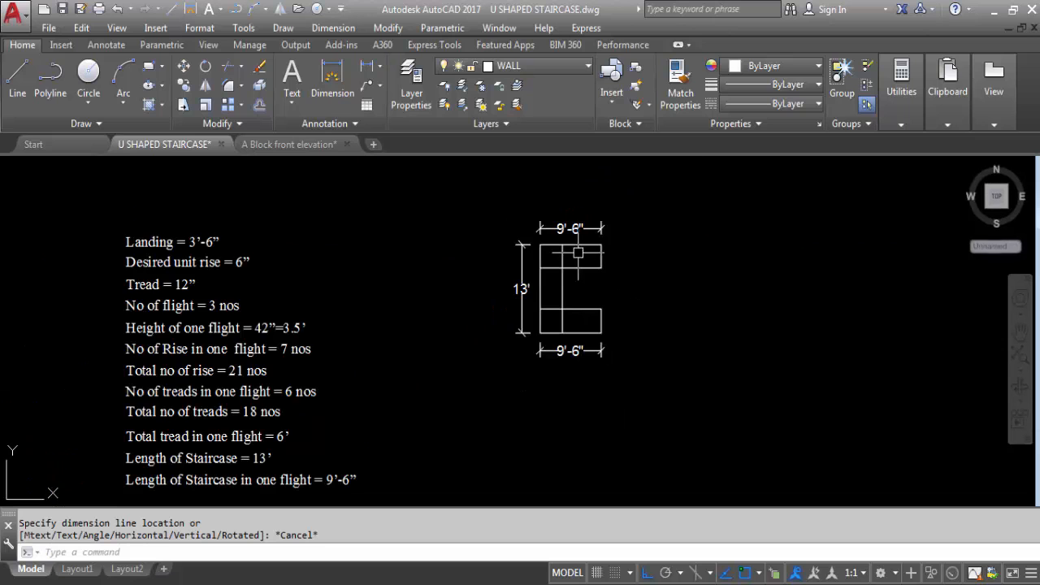
scroll(640, 289, up, 2)
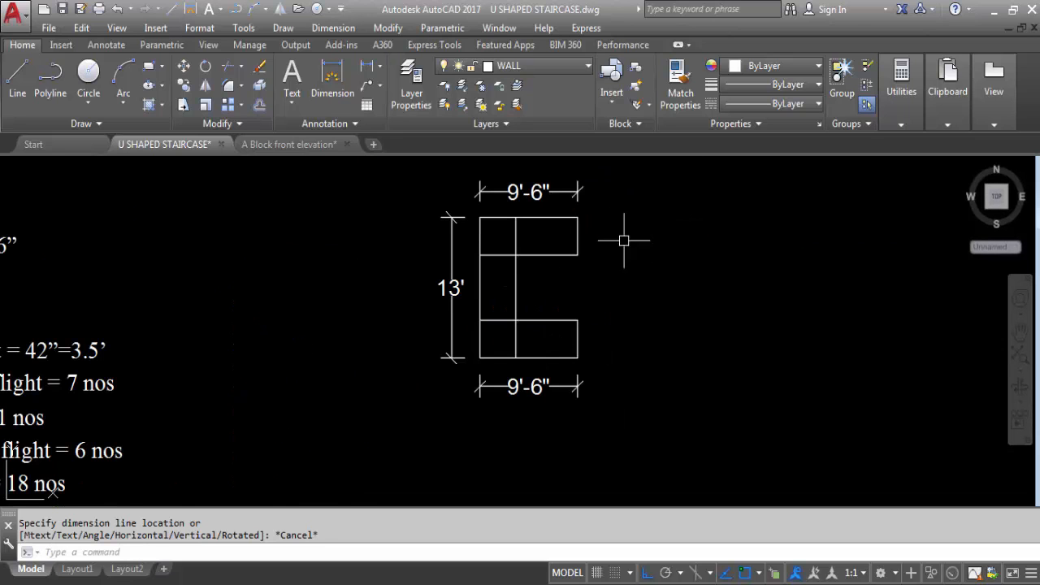
scroll(548, 204, down, 2)
scroll(118, 261, up, 2)
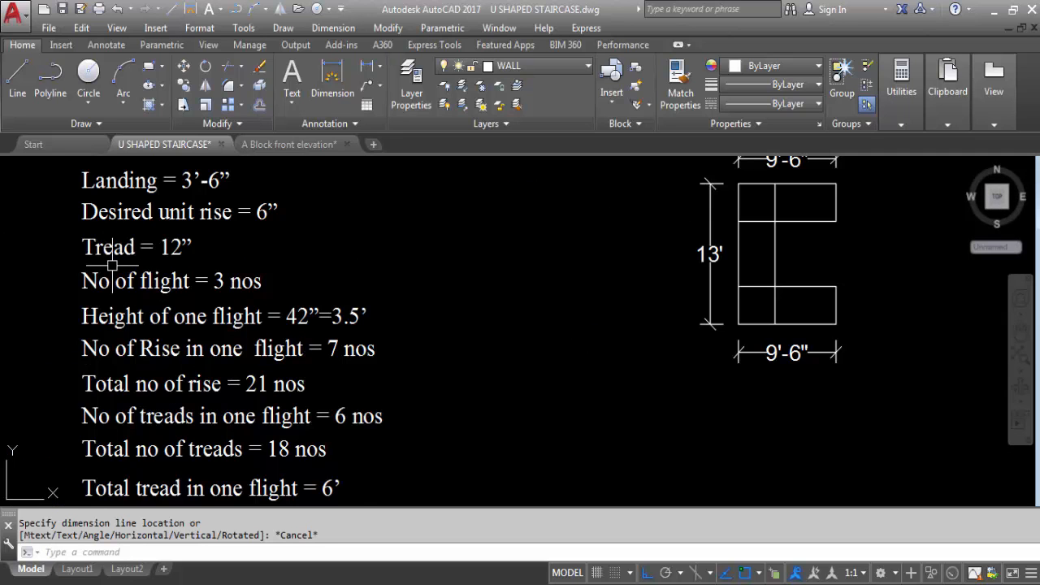
scroll(176, 253, down, 2)
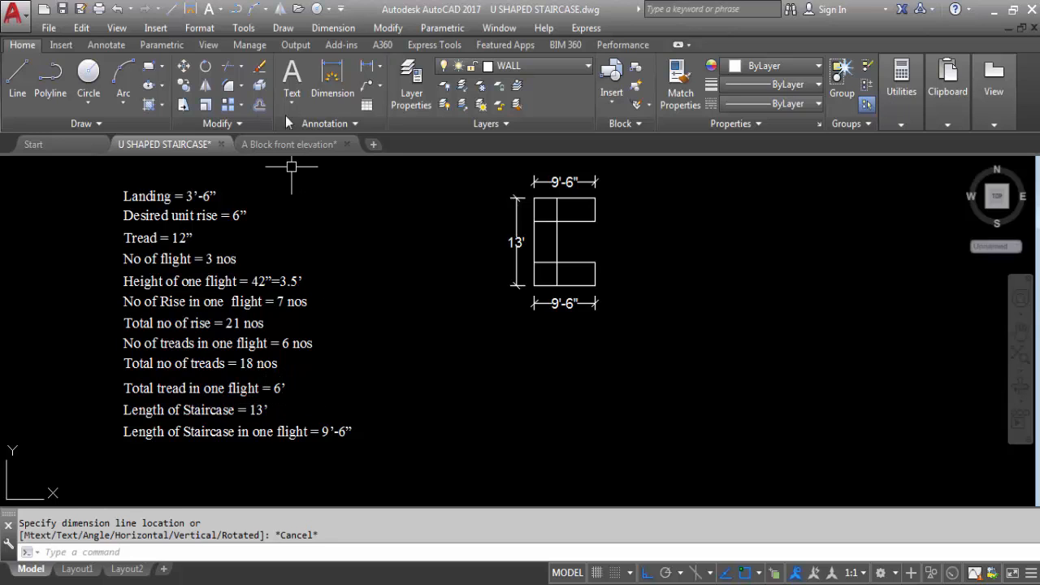
- Measure the lower flight's run from the inner vertical line to its open end with a trial linear dimension, without placing it
click(366, 66)
scroll(569, 264, up, 4)
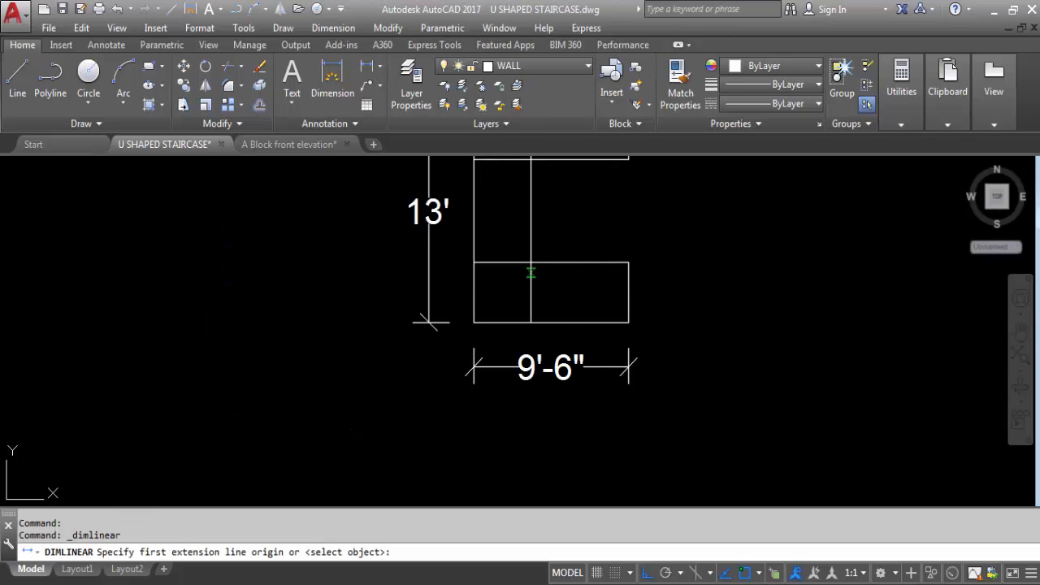
click(531, 262)
click(628, 262)
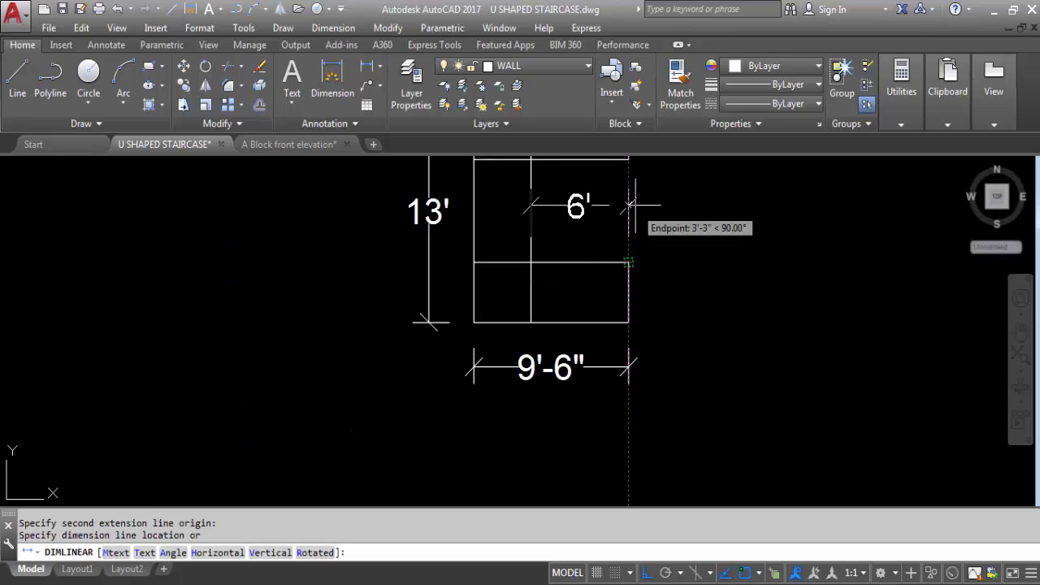
scroll(585, 204, down, 2)
scroll(595, 250, up, 2)
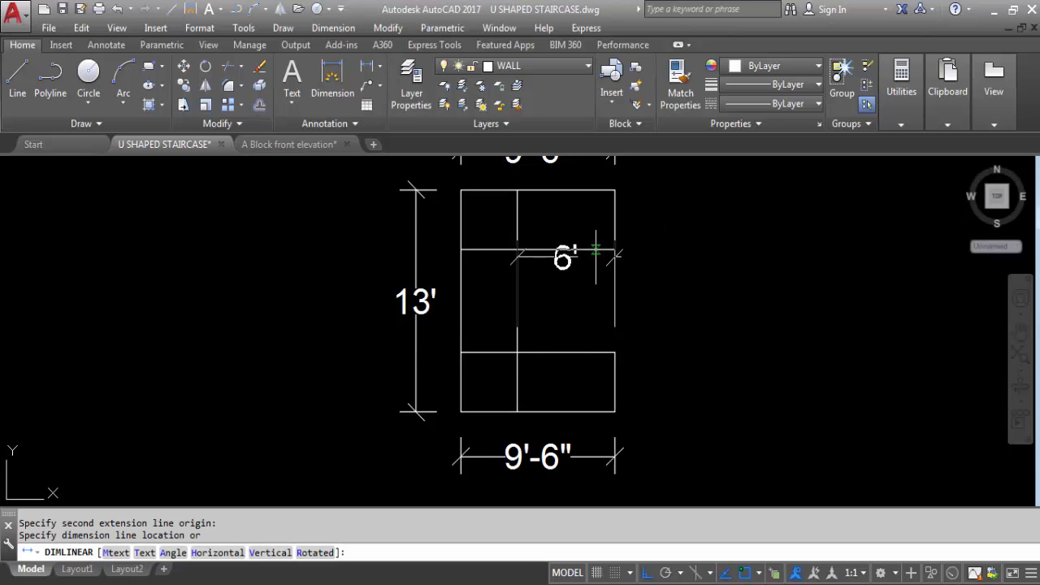
key(Escape)
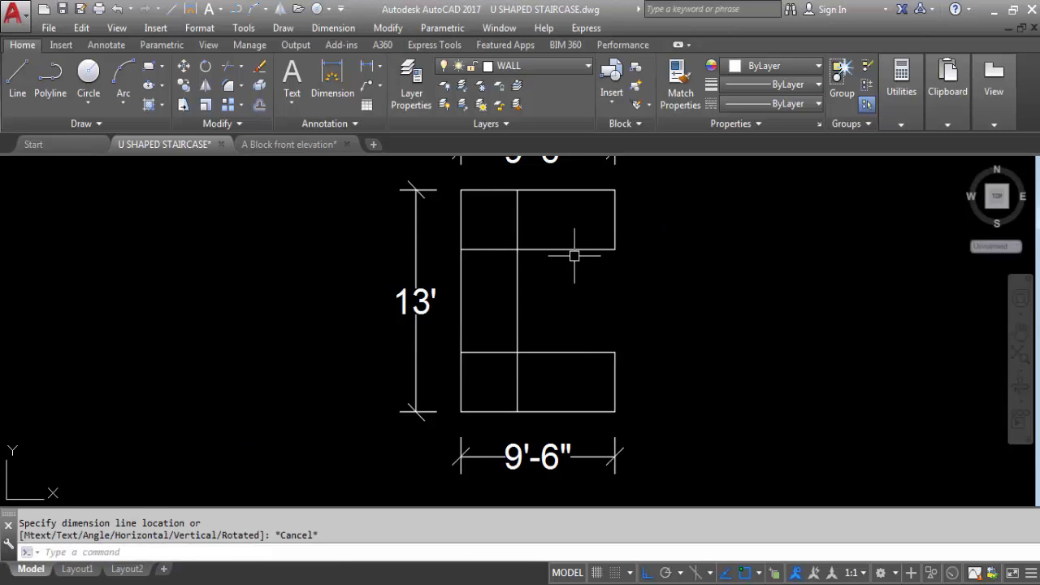
- Offset the upper flight's end line repeatedly by 12" toward the landing to draw five tread lines
scroll(574, 256, down, 5)
scroll(370, 302, up, 2)
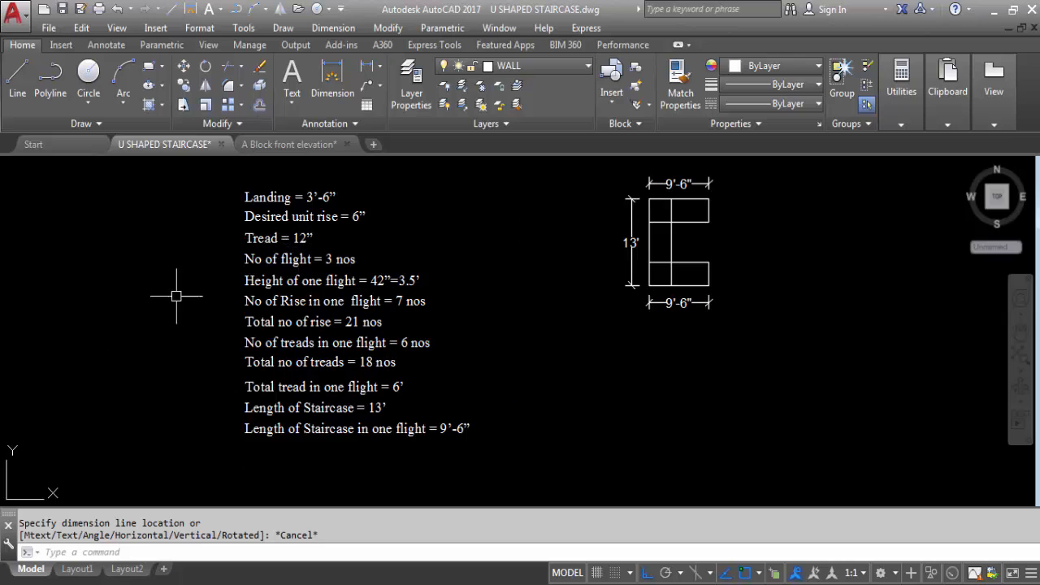
scroll(748, 179, up, 2)
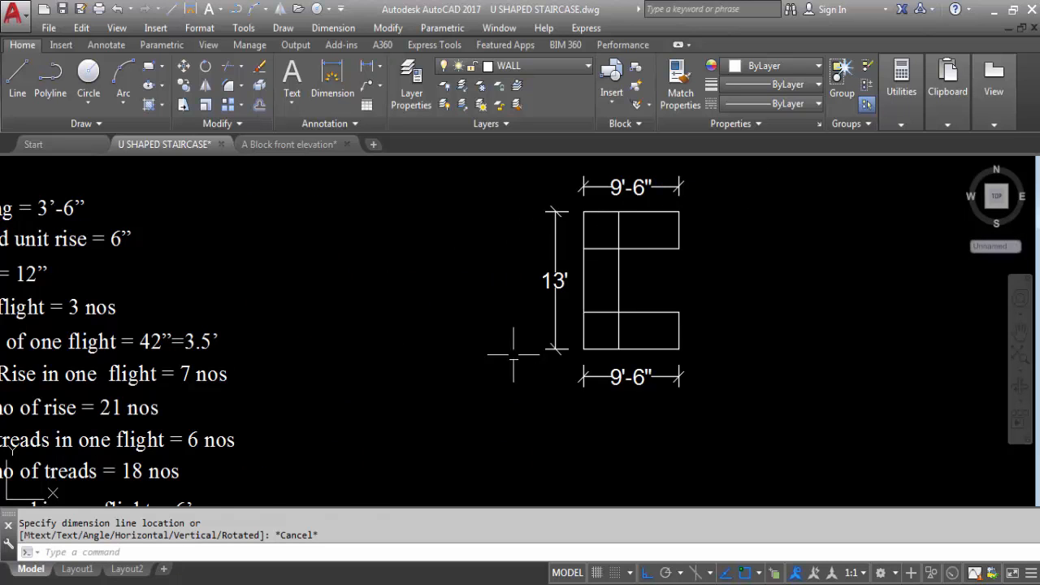
scroll(536, 308, down, 4)
scroll(636, 304, up, 6)
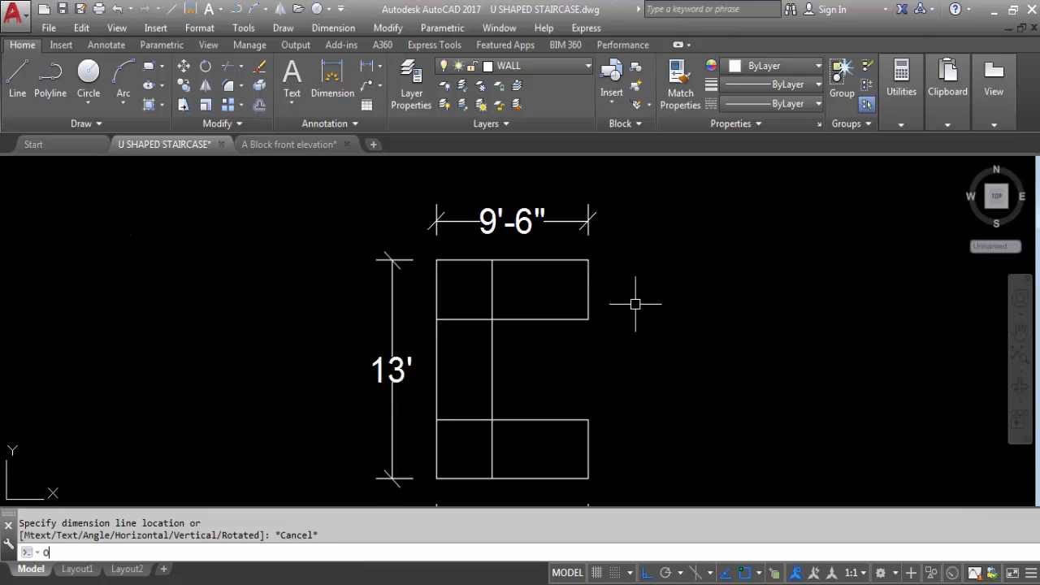
key(Return)
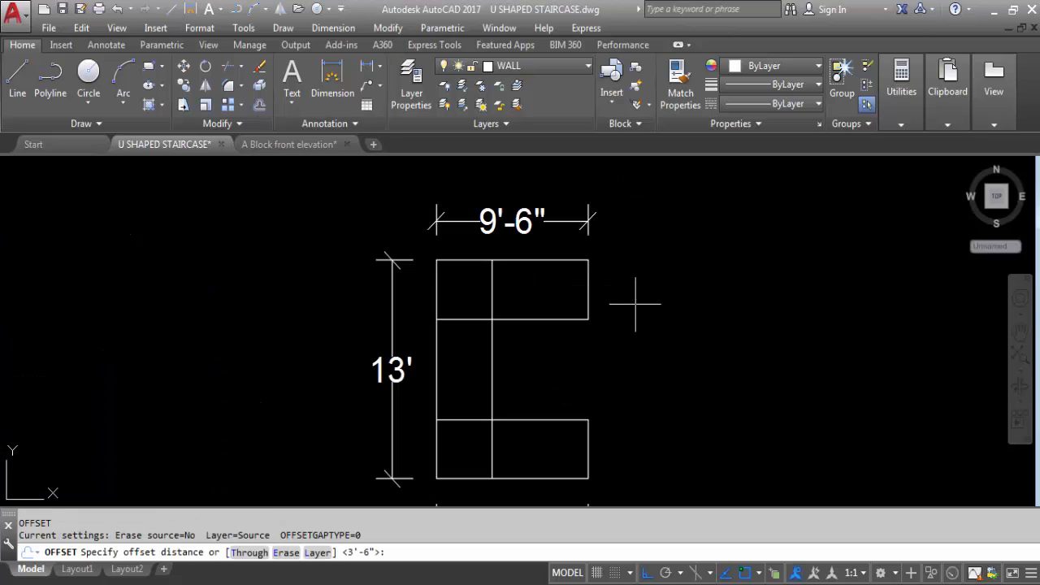
key(Return)
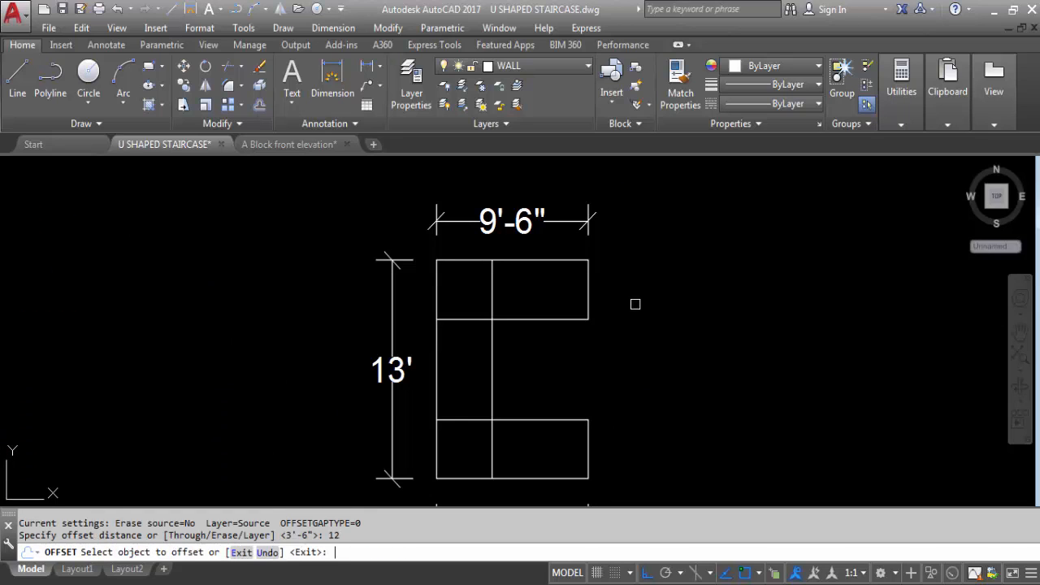
click(584, 262)
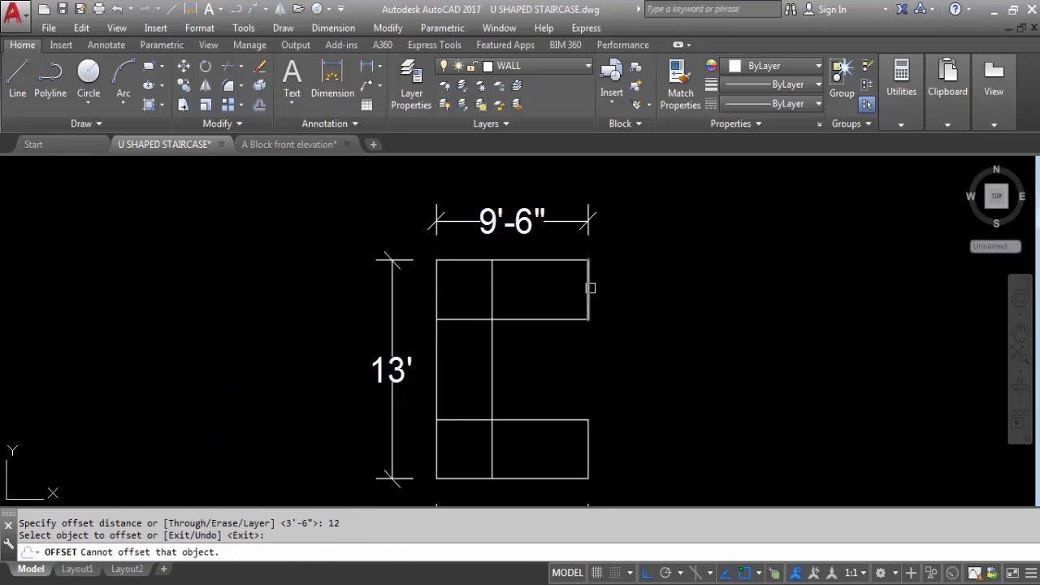
click(590, 287)
click(522, 291)
click(569, 288)
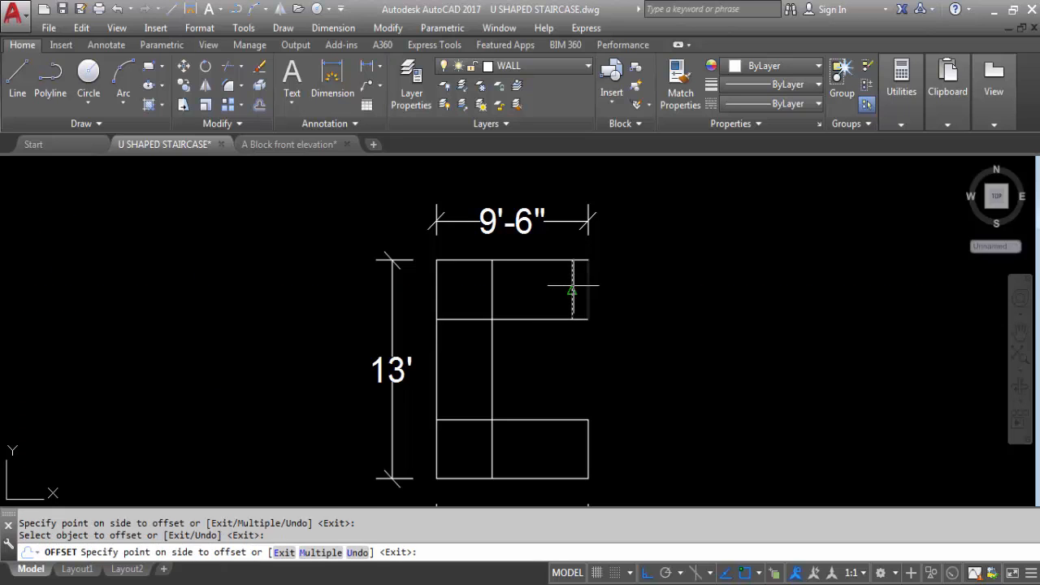
click(506, 292)
click(555, 289)
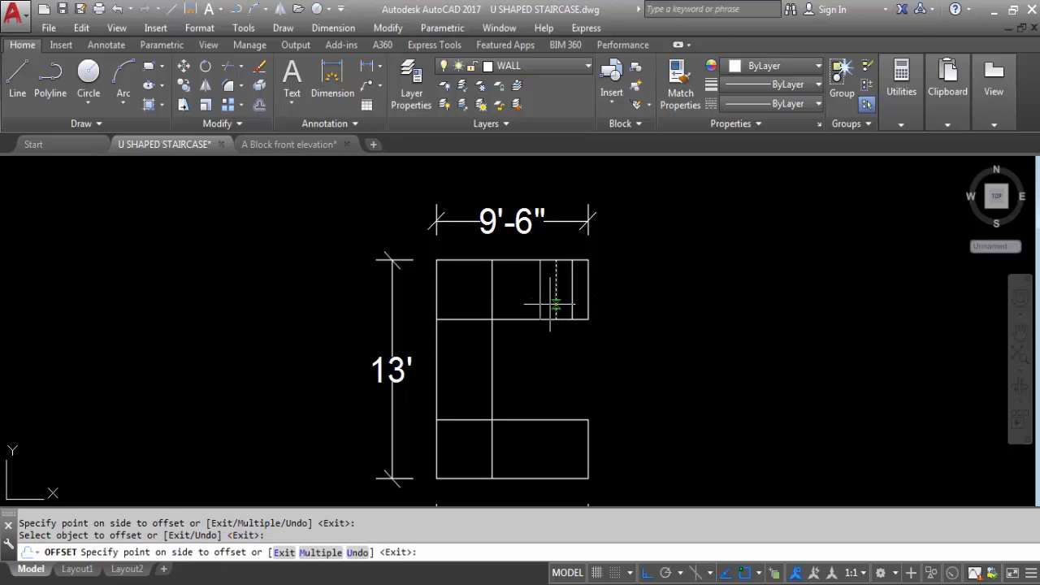
click(529, 353)
click(541, 299)
click(496, 359)
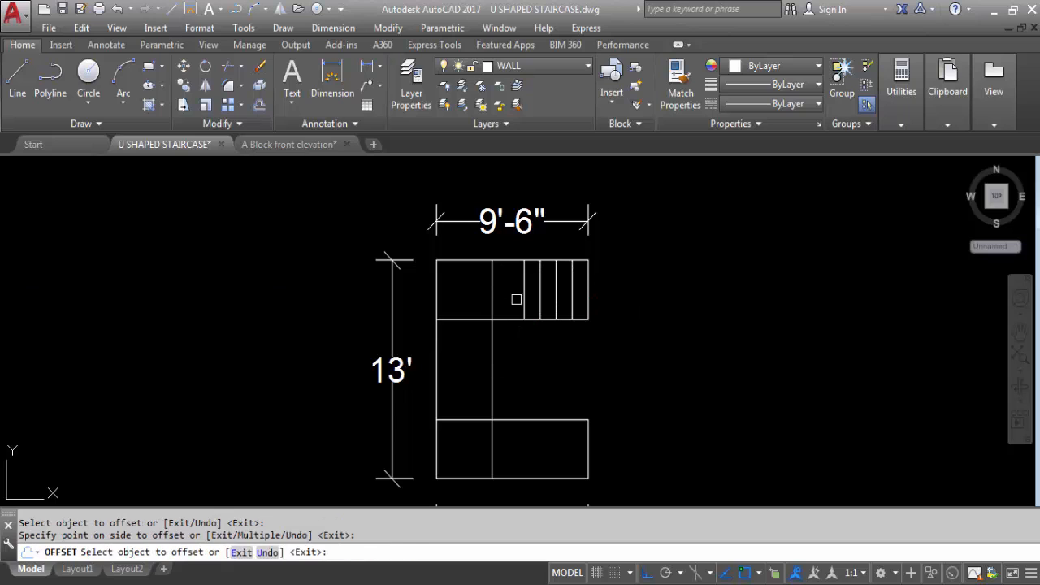
click(523, 290)
click(506, 371)
click(487, 223)
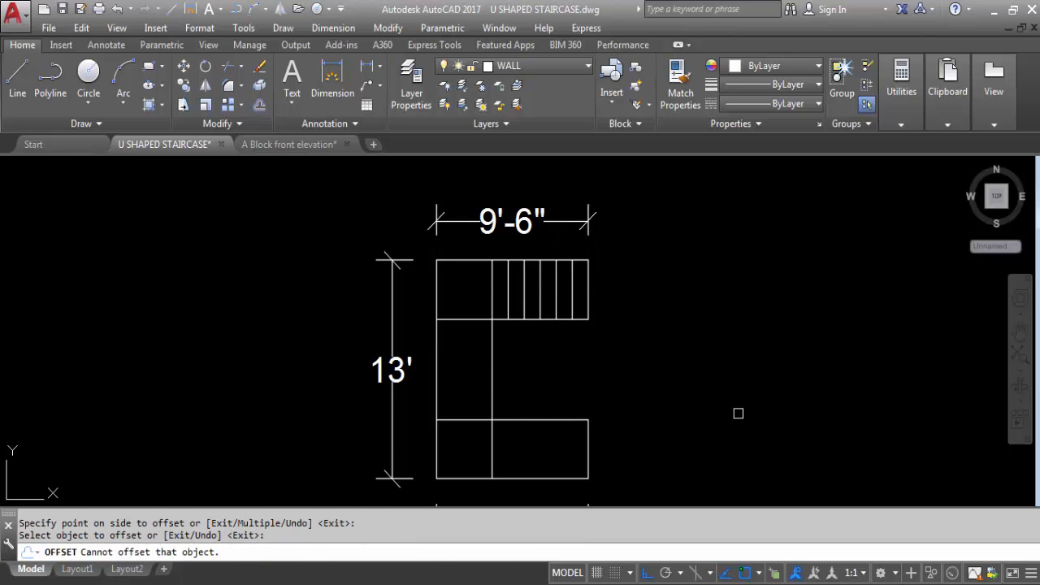
key(Escape)
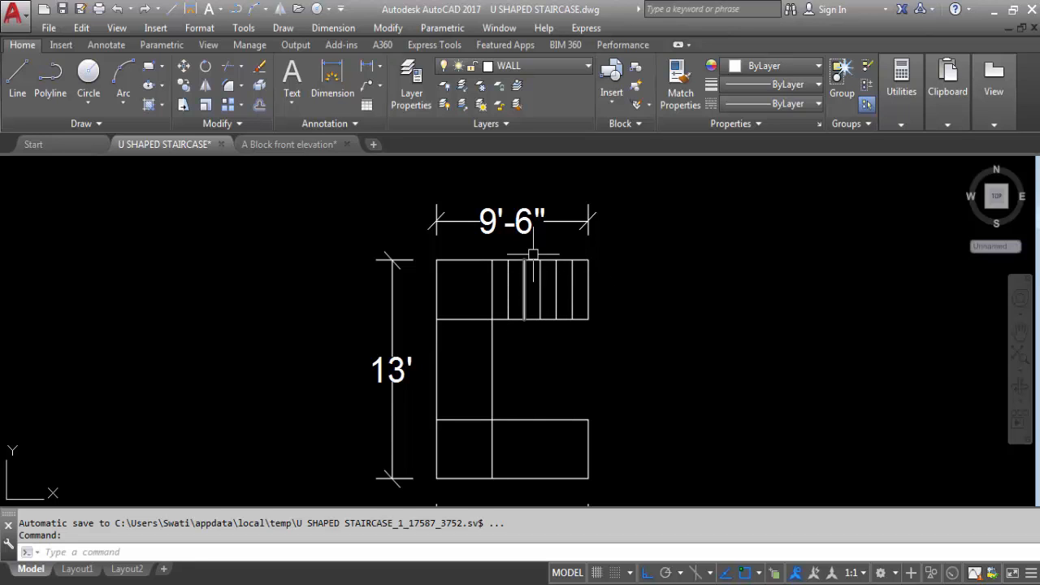
- Mirror the upper flight's five tread lines about the staircase's horizontal centre line into the lower flight, keeping the originals
scroll(536, 254, down, 4)
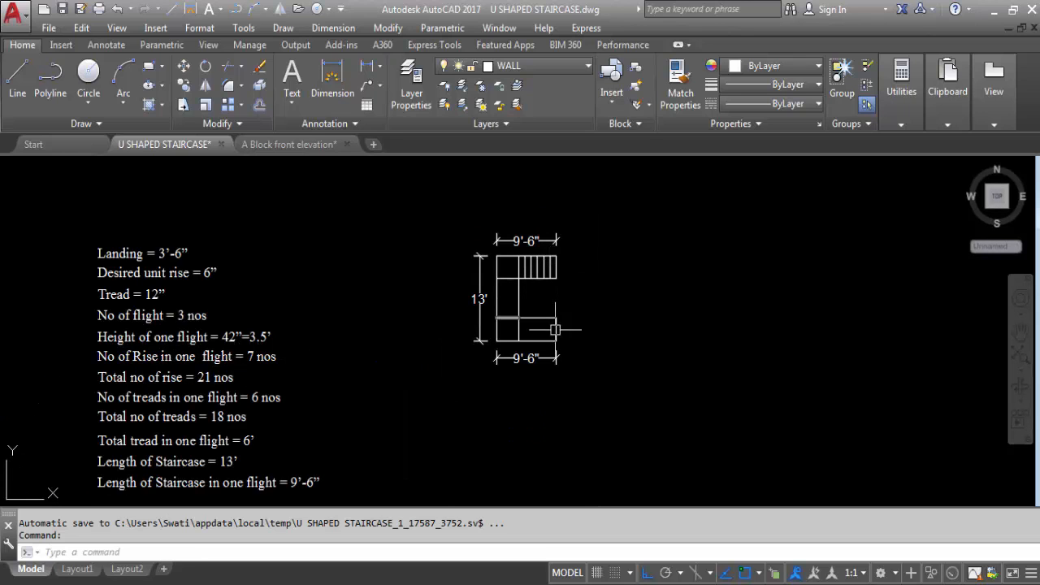
scroll(537, 325, up, 2)
scroll(543, 233, up, 3)
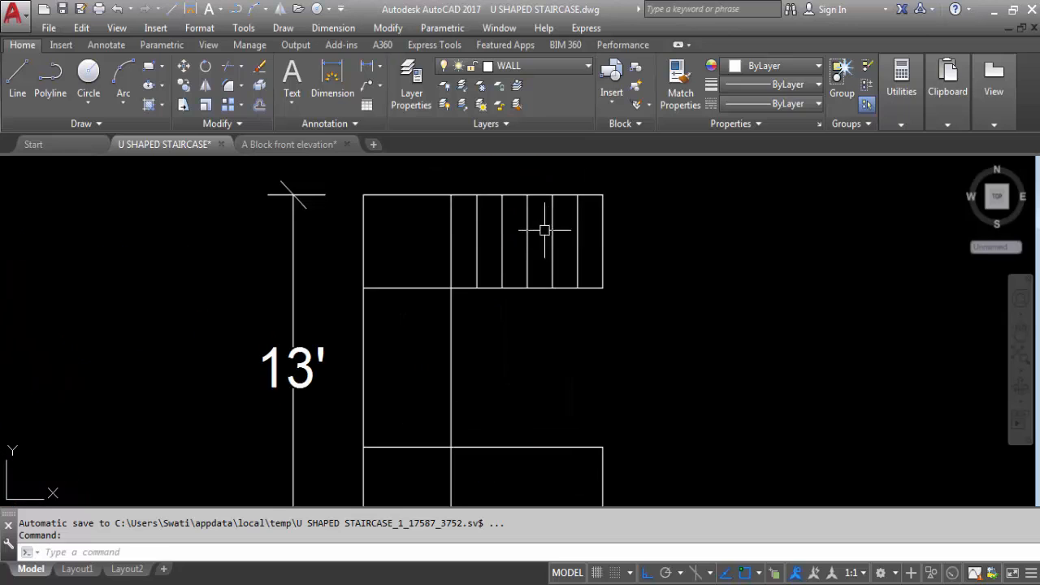
click(593, 248)
click(467, 225)
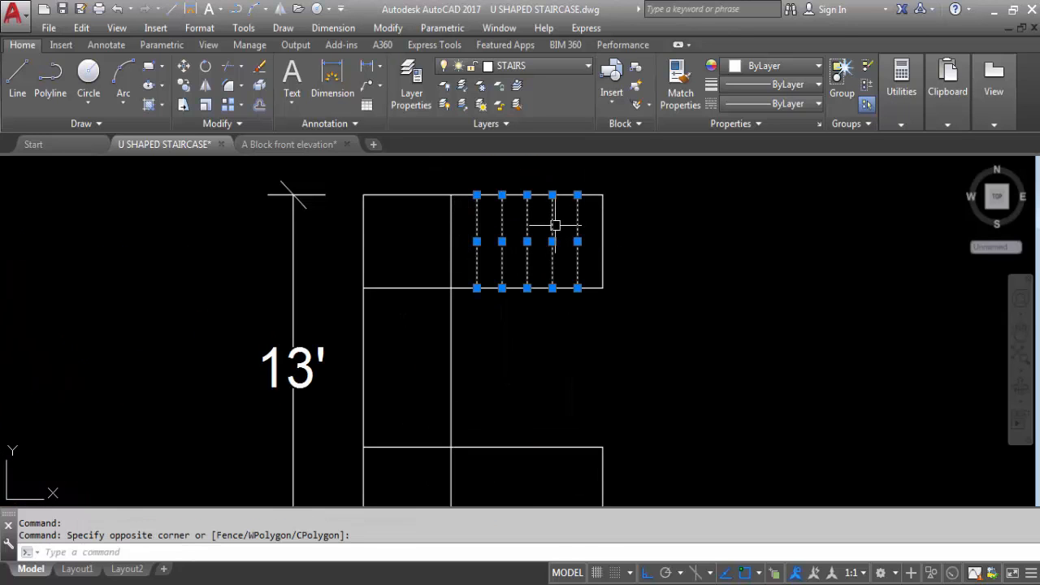
text(MI)
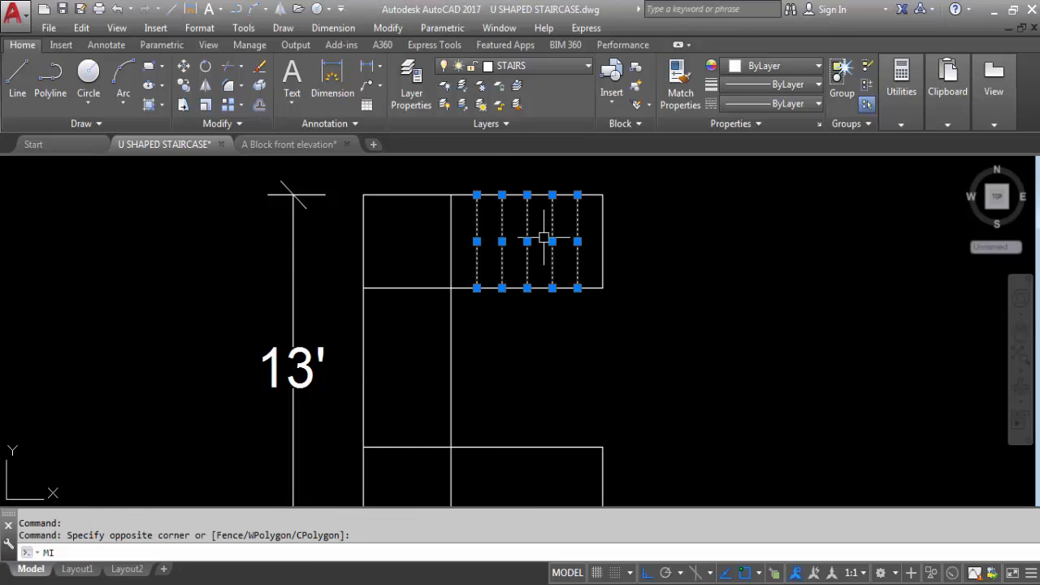
key(Return)
scroll(537, 231, down, 2)
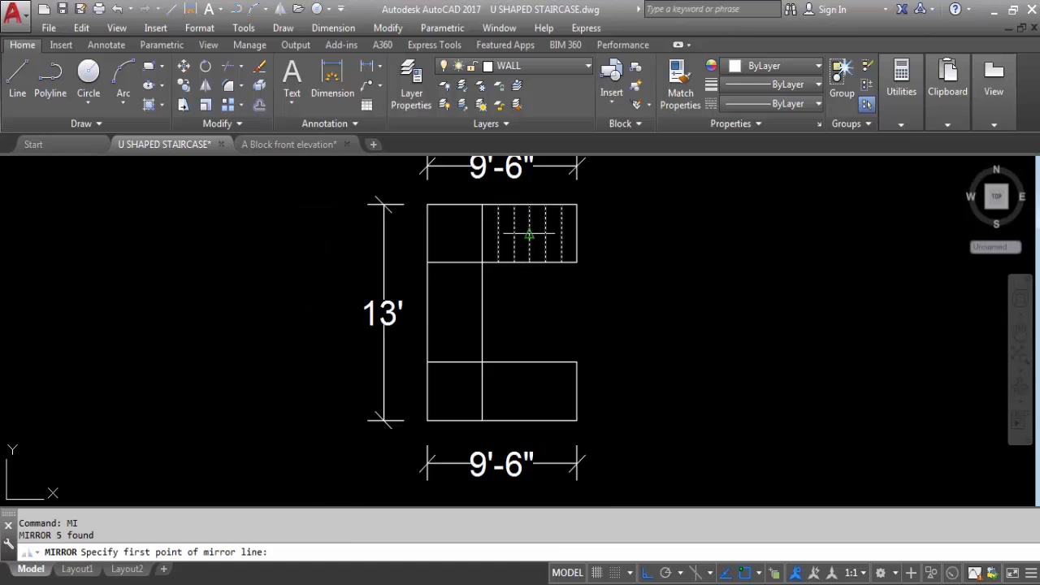
click(428, 312)
click(741, 309)
key(Return)
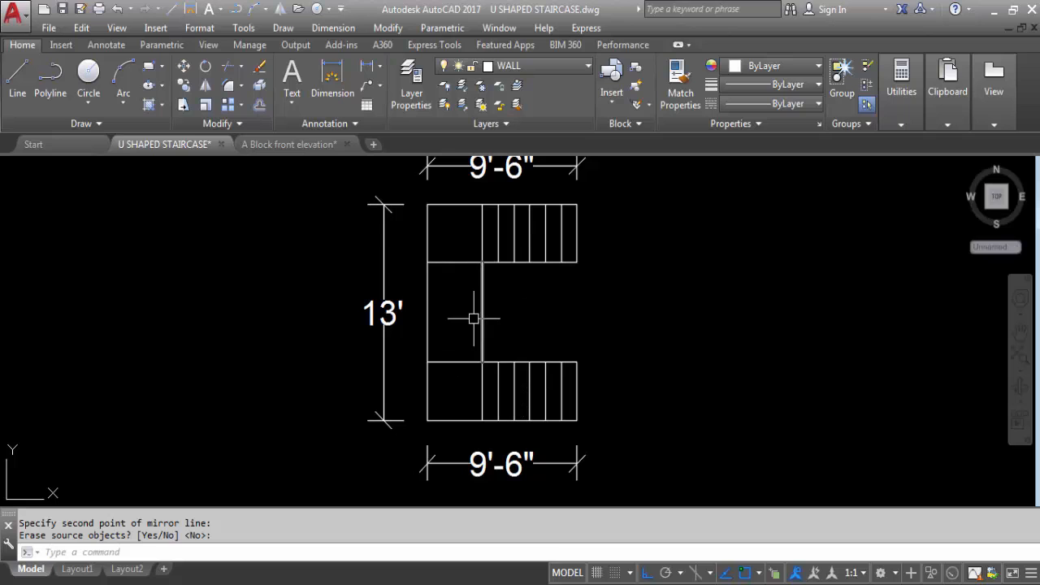
- Offset the upper landing's lower edge repeatedly by 12" toward the lower landing to draw the middle flight's five tread lines
text(n)
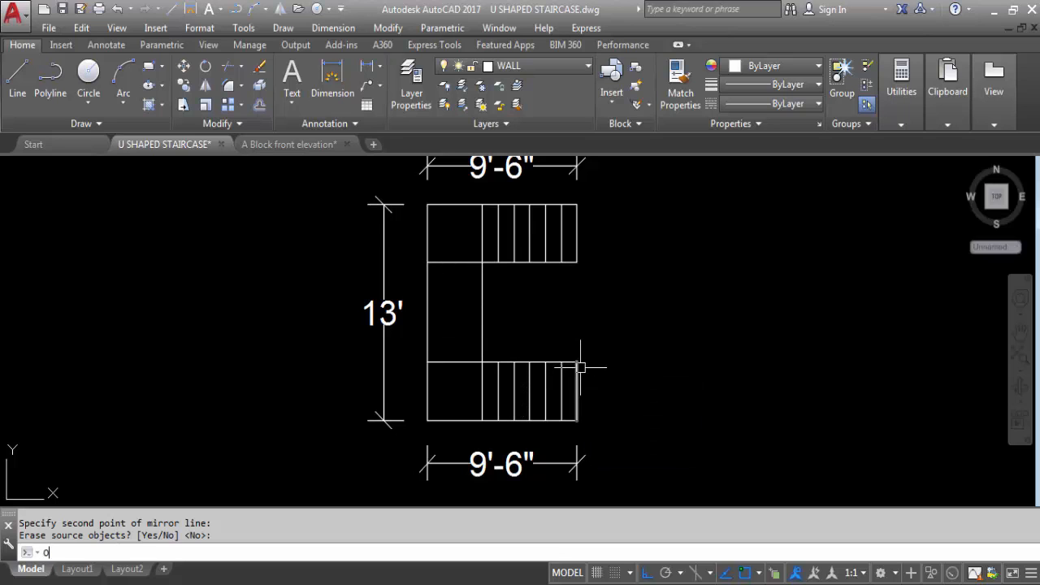
key(Return)
text(1)
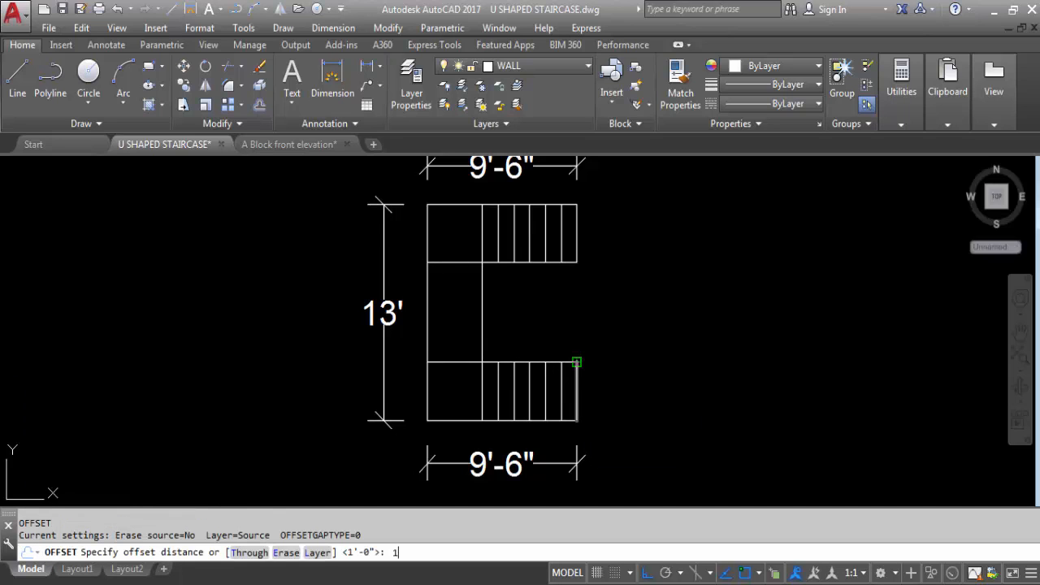
key(Return)
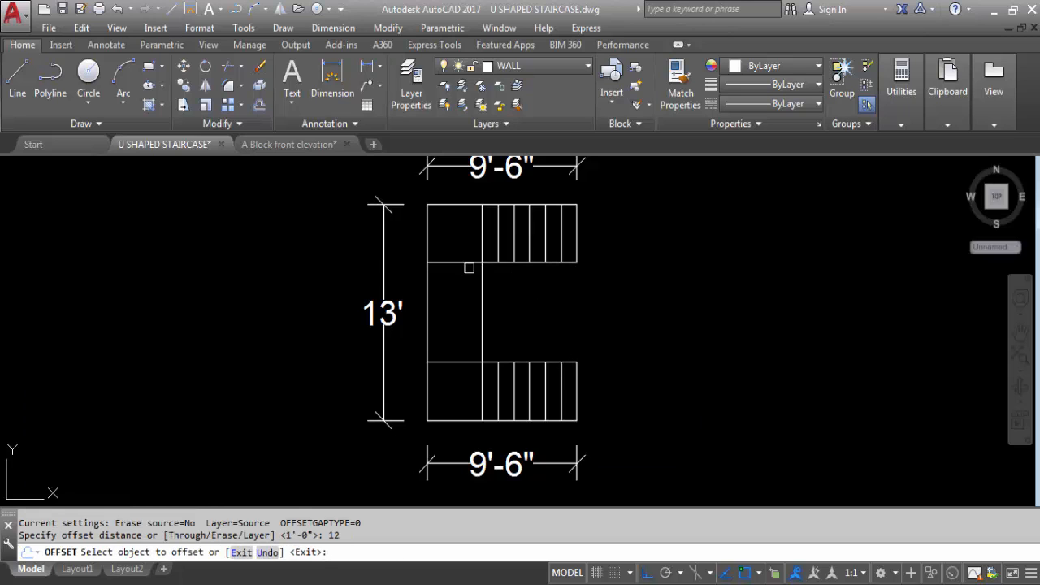
click(464, 262)
click(463, 305)
click(464, 279)
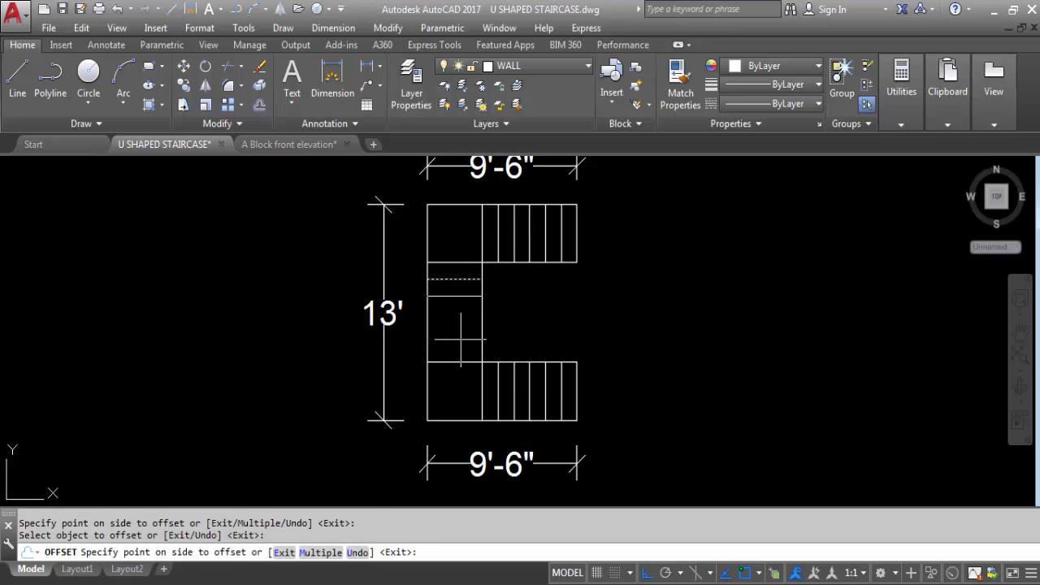
click(461, 299)
click(461, 296)
click(459, 332)
click(463, 311)
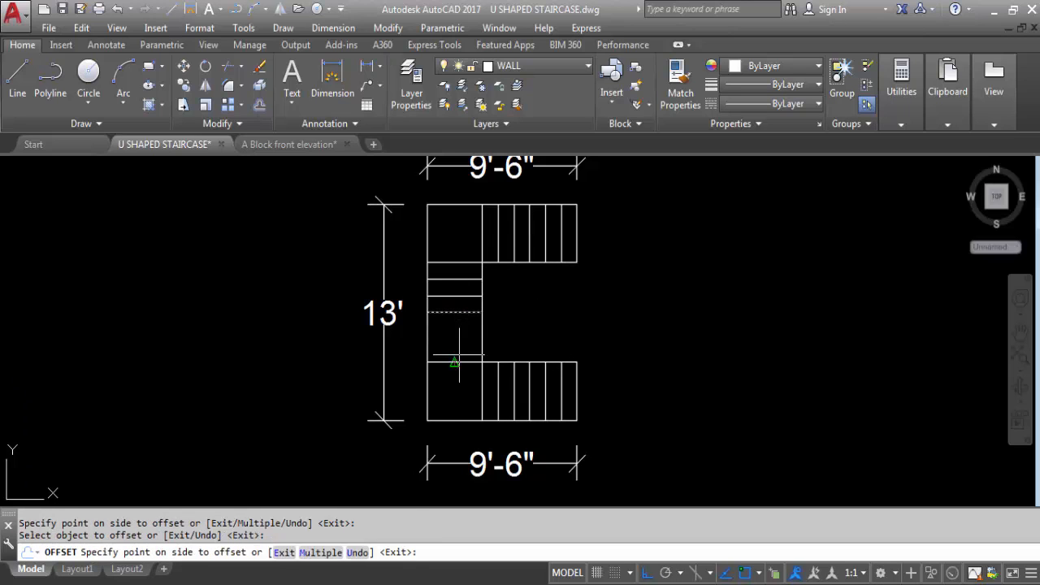
click(462, 348)
click(465, 329)
click(550, 339)
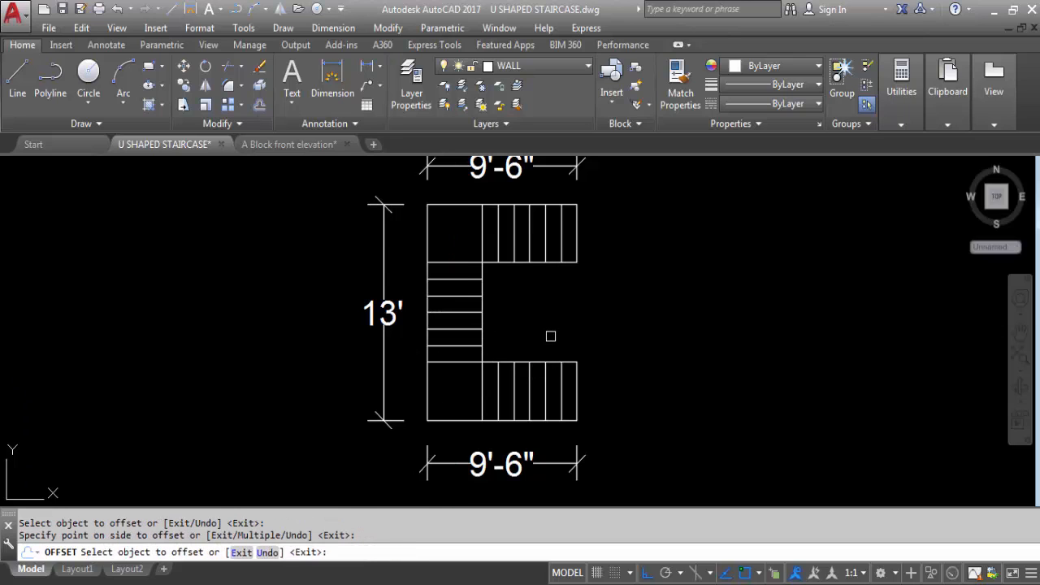
key(Escape)
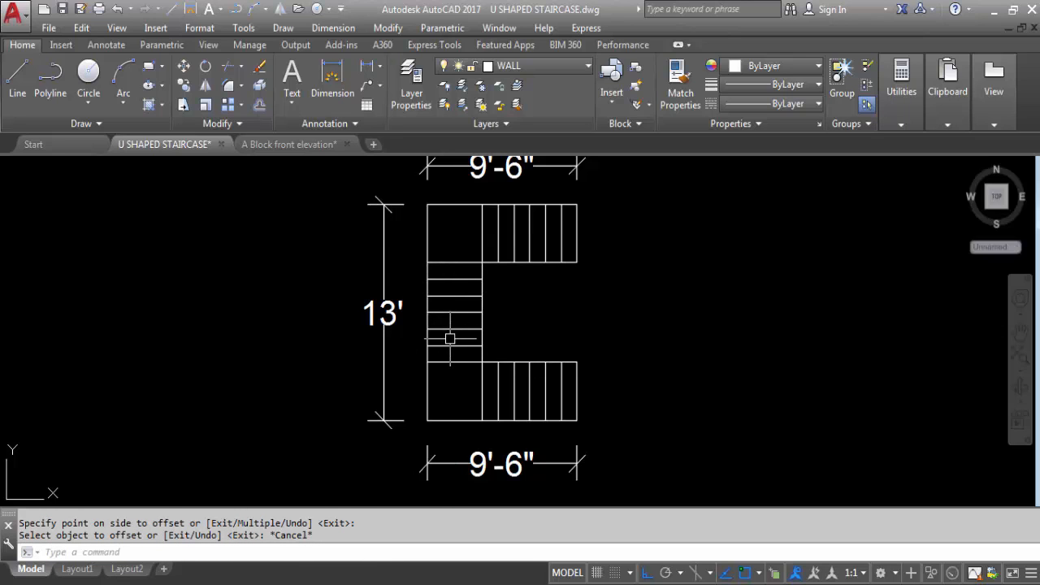
- Measure the depth of the upper flight's outermost tread with a trial linear dimension, without placing it
click(367, 67)
click(561, 205)
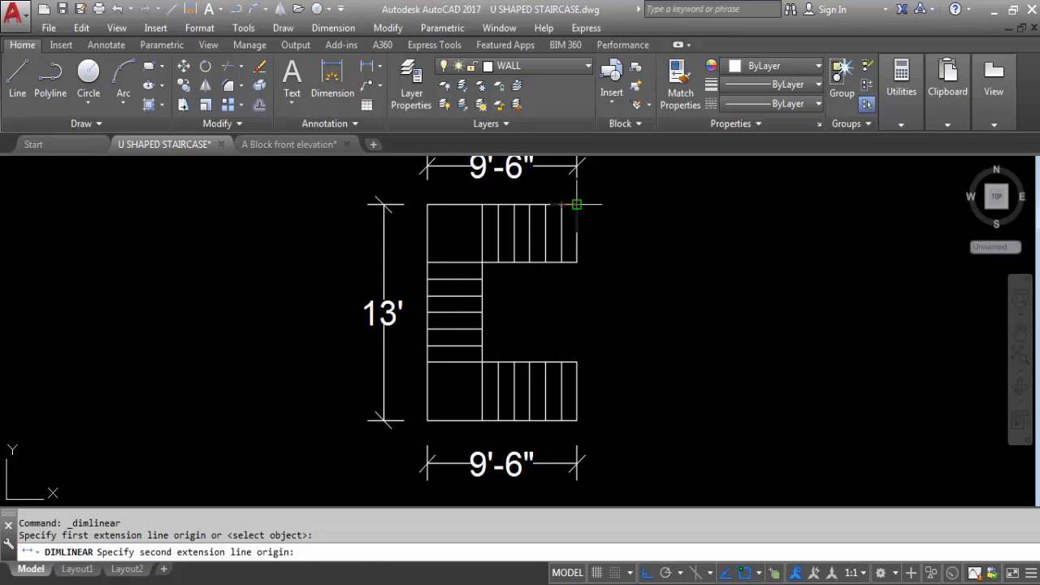
click(577, 205)
scroll(600, 204, up, 4)
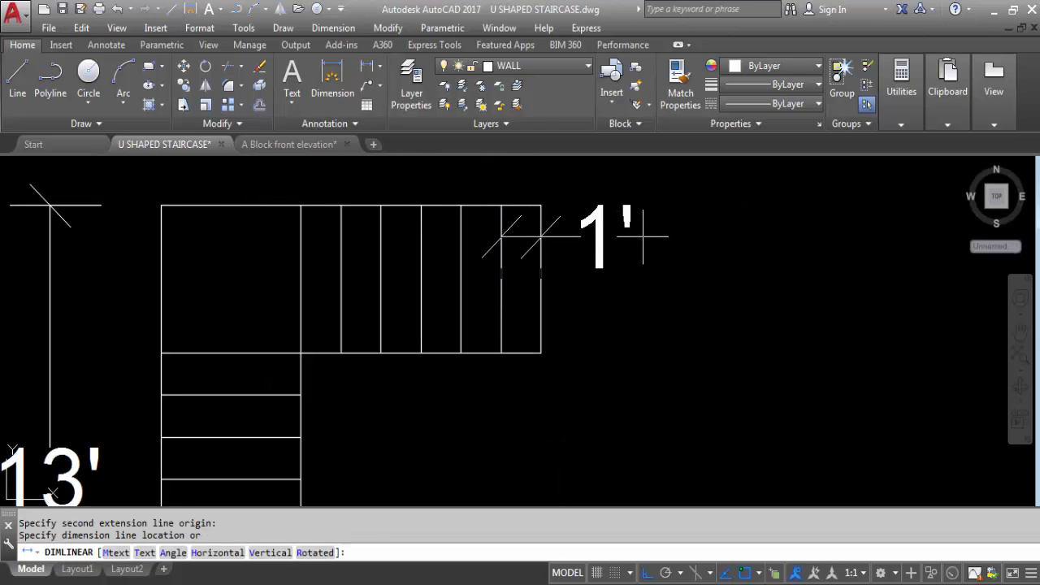
key(Escape)
scroll(523, 317, down, 4)
- Measure the middle flight's uppermost tread and the lower flight's innermost tread with trial linear dimensions, without placing them
key(Return)
scroll(499, 260, up, 2)
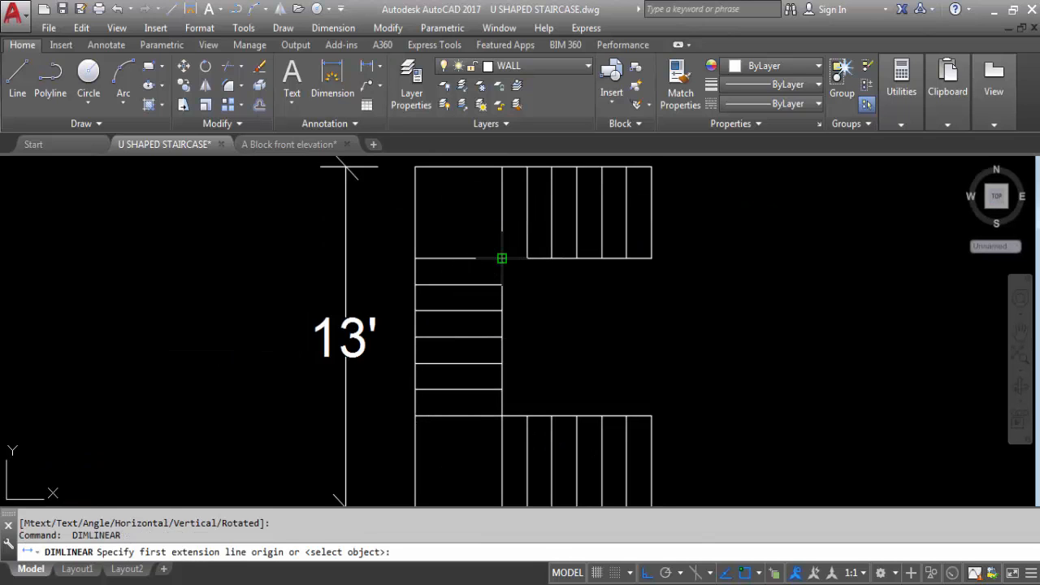
click(502, 284)
click(501, 285)
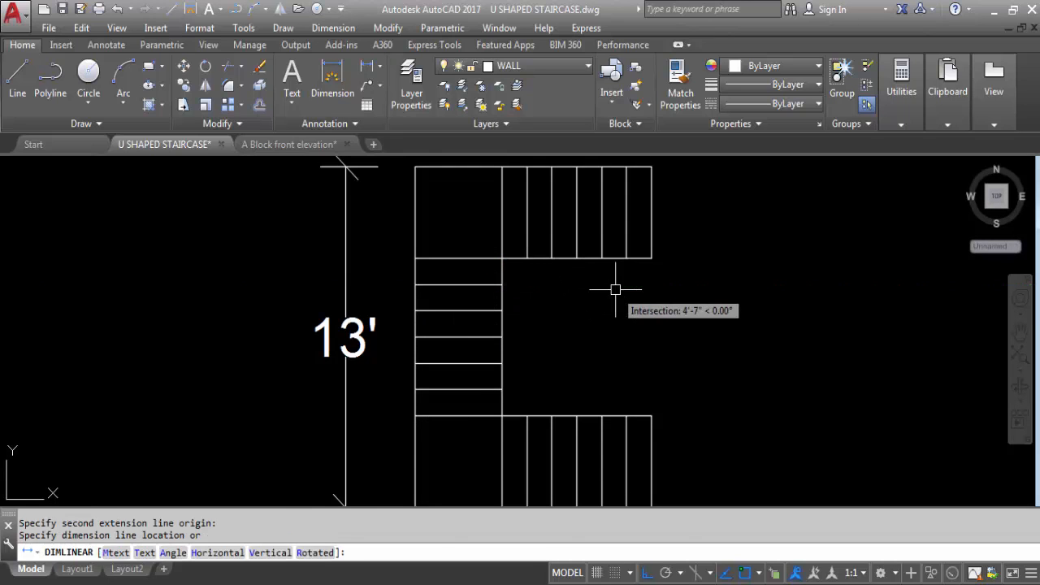
key(Escape)
key(Return)
click(501, 416)
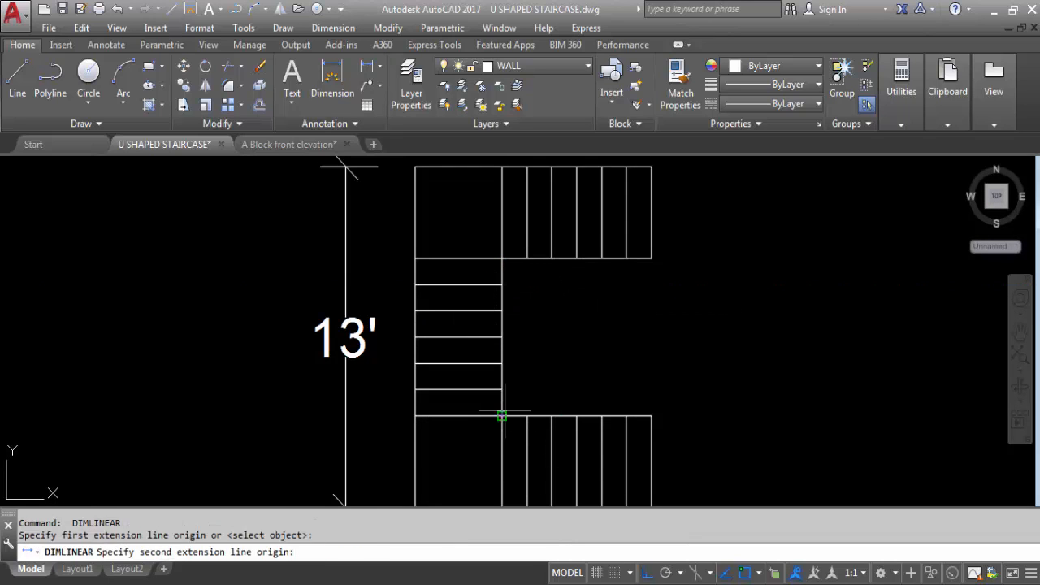
click(527, 416)
key(Escape)
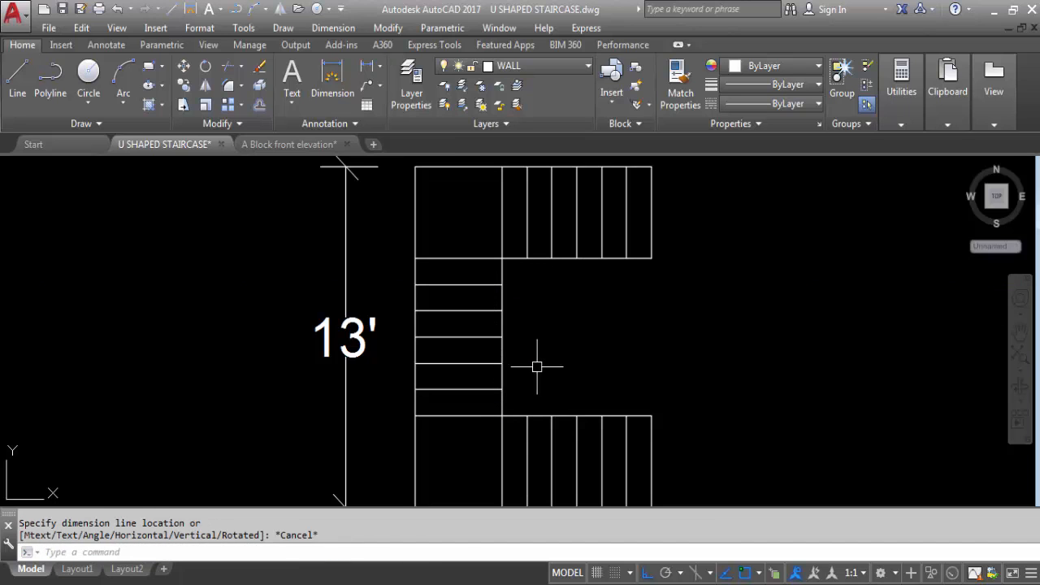
- Measure a tread midway down the middle flight with a trial linear dimension, without placing it
key(Return)
click(502, 337)
click(501, 362)
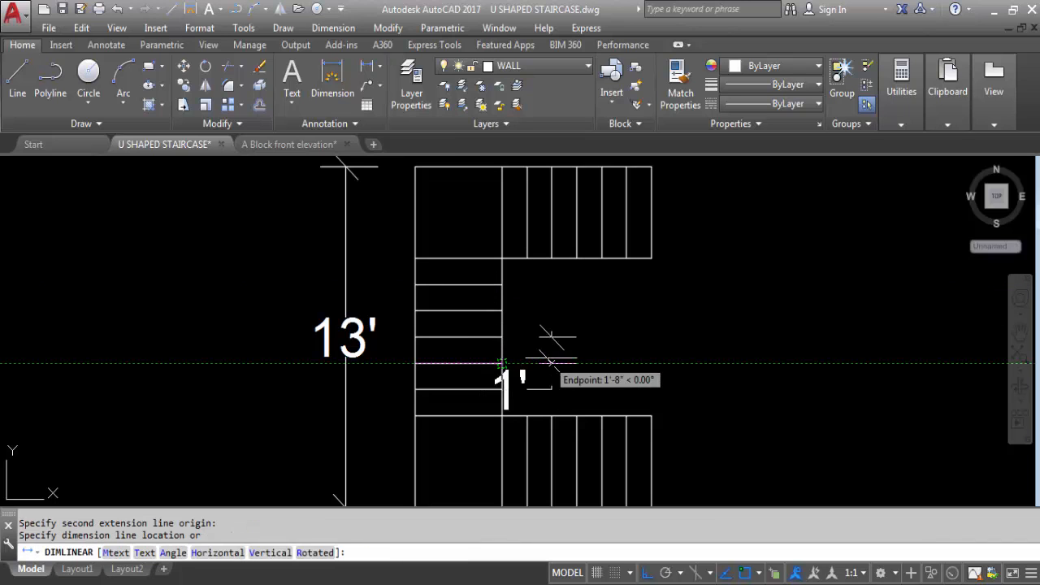
key(Escape)
scroll(530, 243, down, 2)
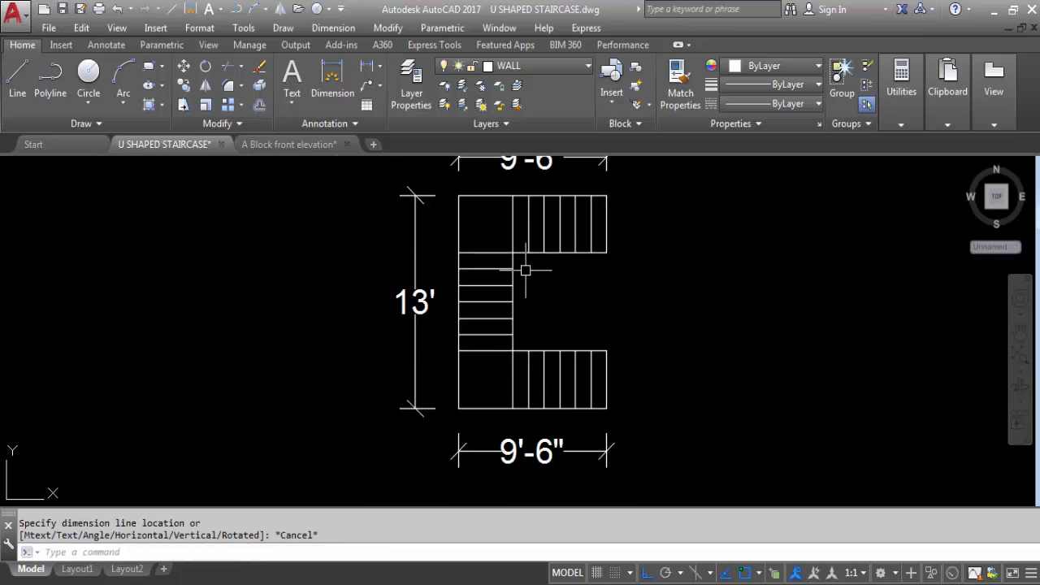
- Measure the middle flight's run along its inner vertical line between the two landings with a trial linear dimension
click(367, 67)
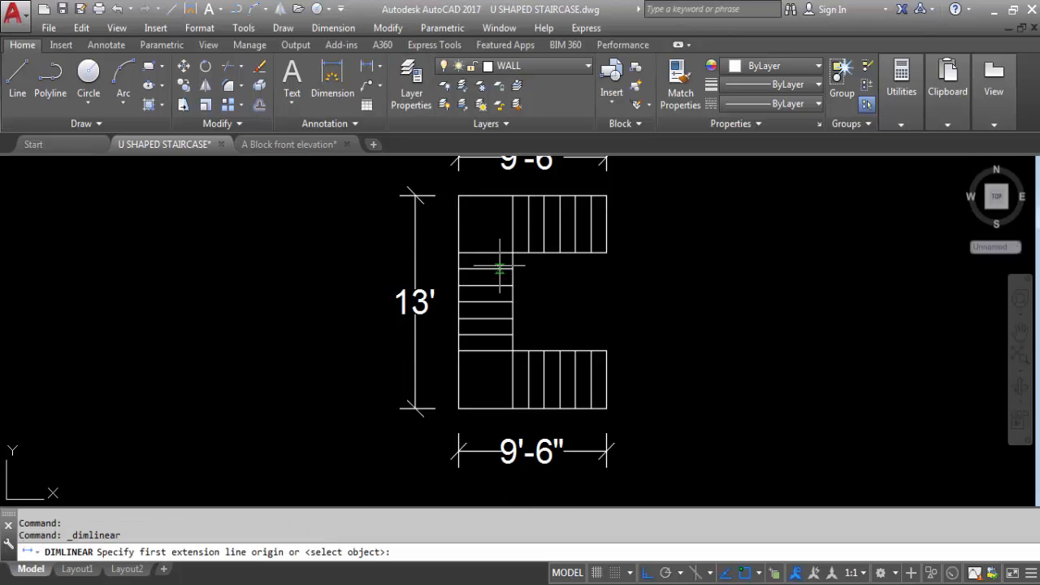
click(513, 253)
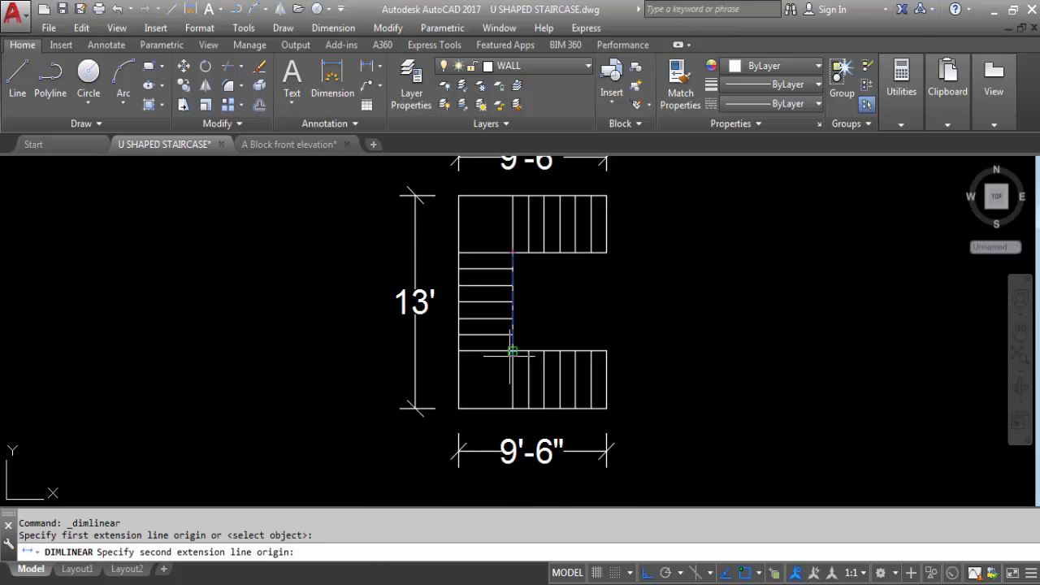
click(513, 351)
key(Escape)
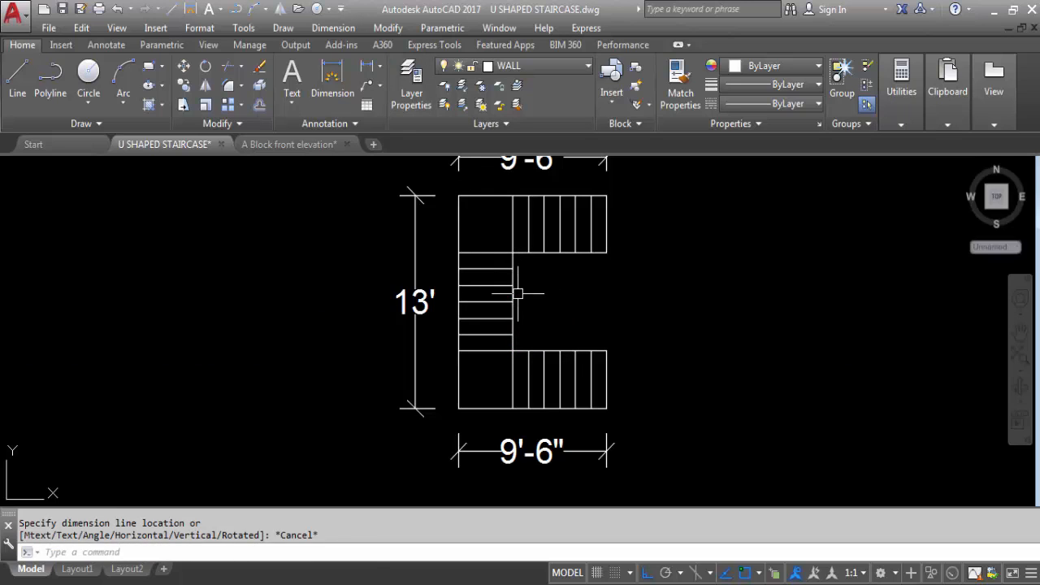
- Measure the runs of the upper and lower flights along their inner edges with trial linear dimensions, without placing them
key(Return)
click(513, 253)
click(513, 351)
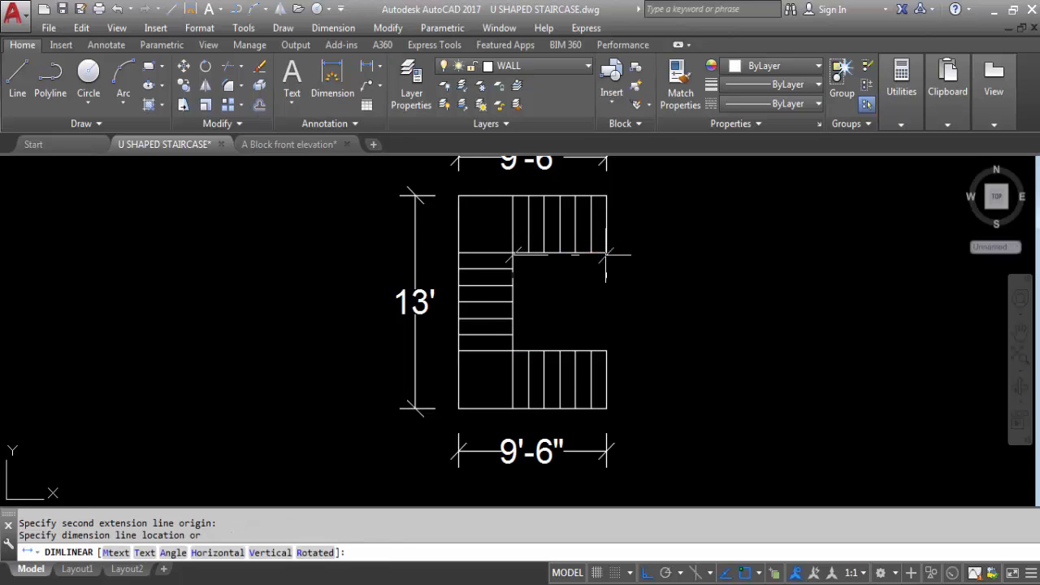
key(Escape)
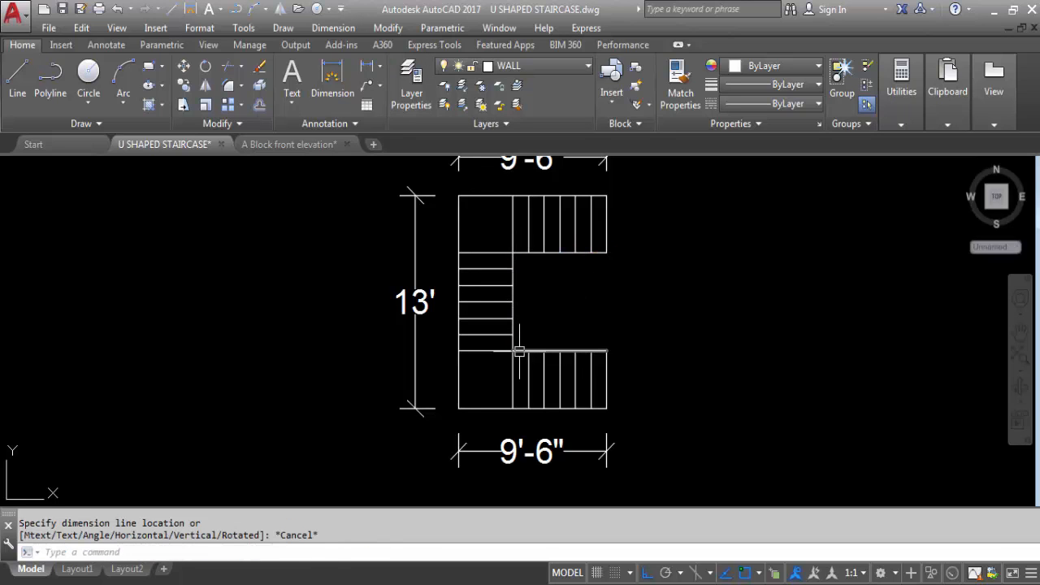
key(Return)
click(606, 351)
click(606, 253)
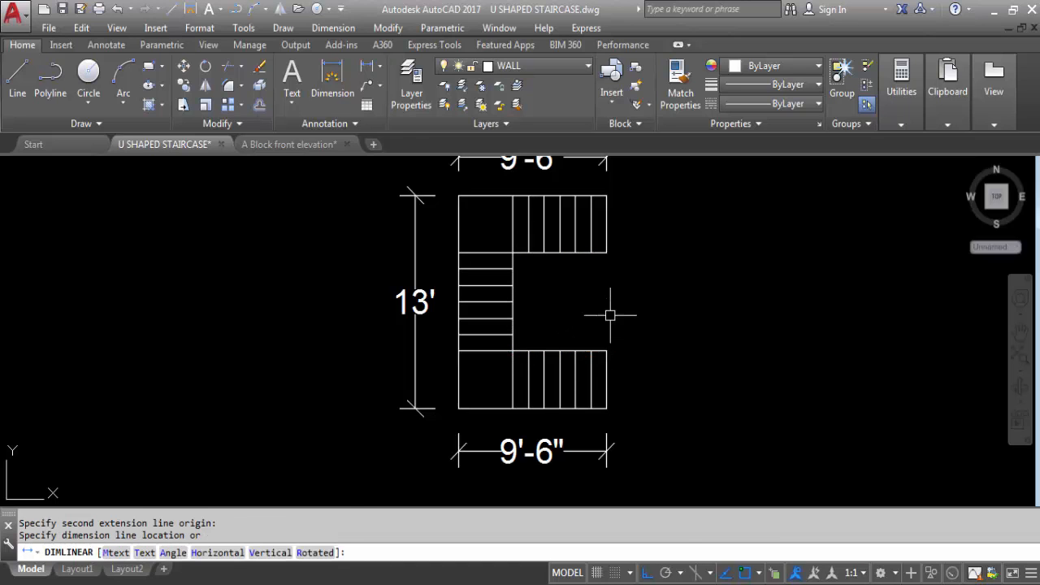
key(Escape)
scroll(611, 315, down, 4)
scroll(605, 329, up, 2)
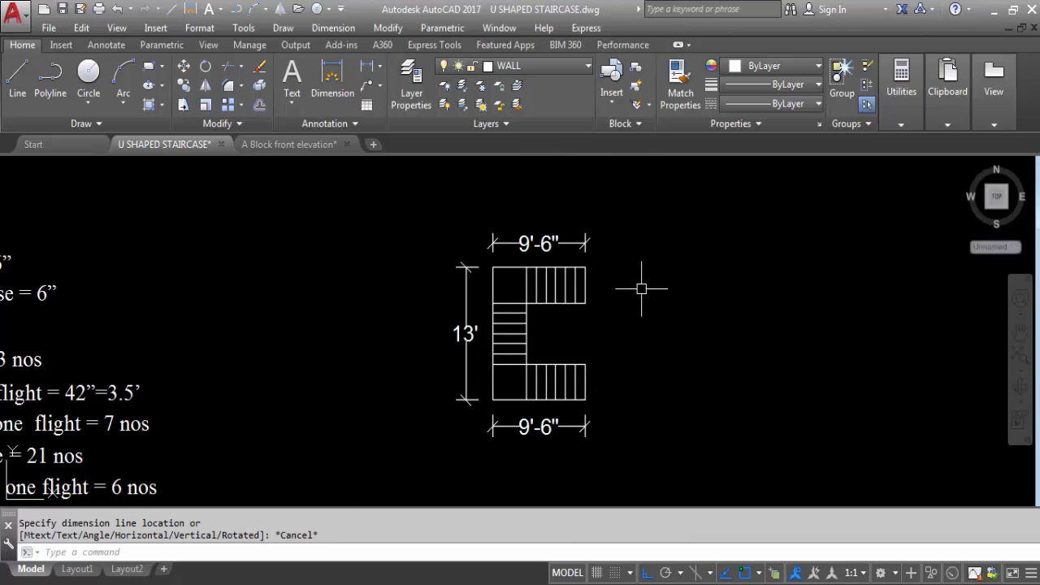
- Measure the upper landing's width along its top edge with a trial linear dimension to check it against the landing note
scroll(641, 288, down, 2)
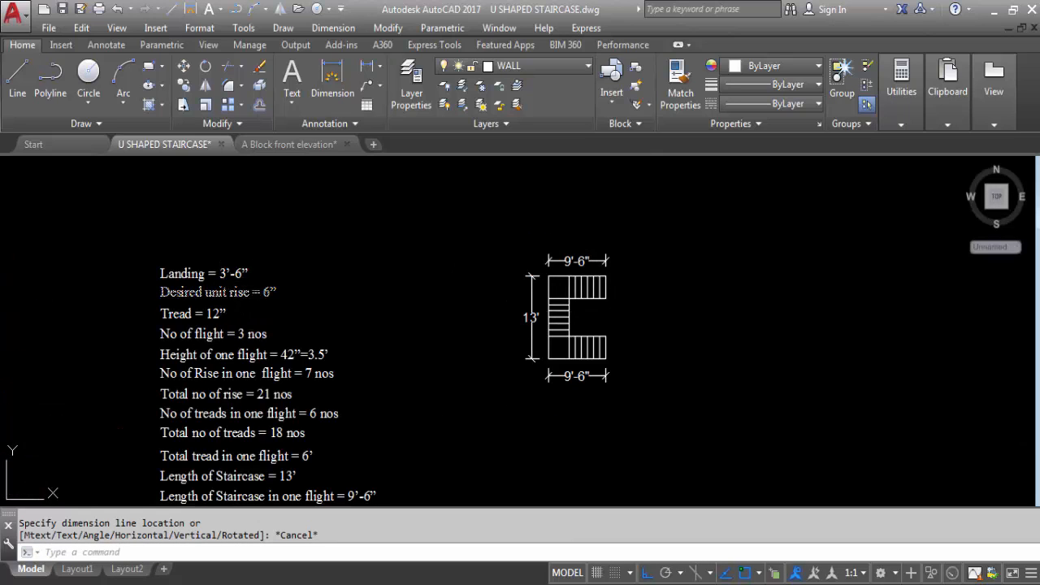
click(367, 66)
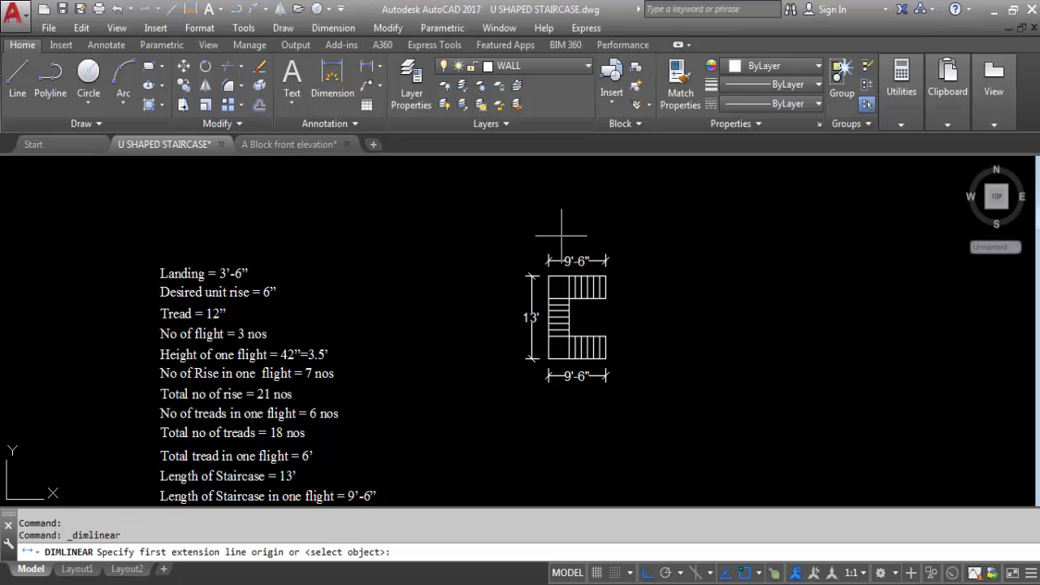
scroll(555, 288, up, 4)
click(532, 254)
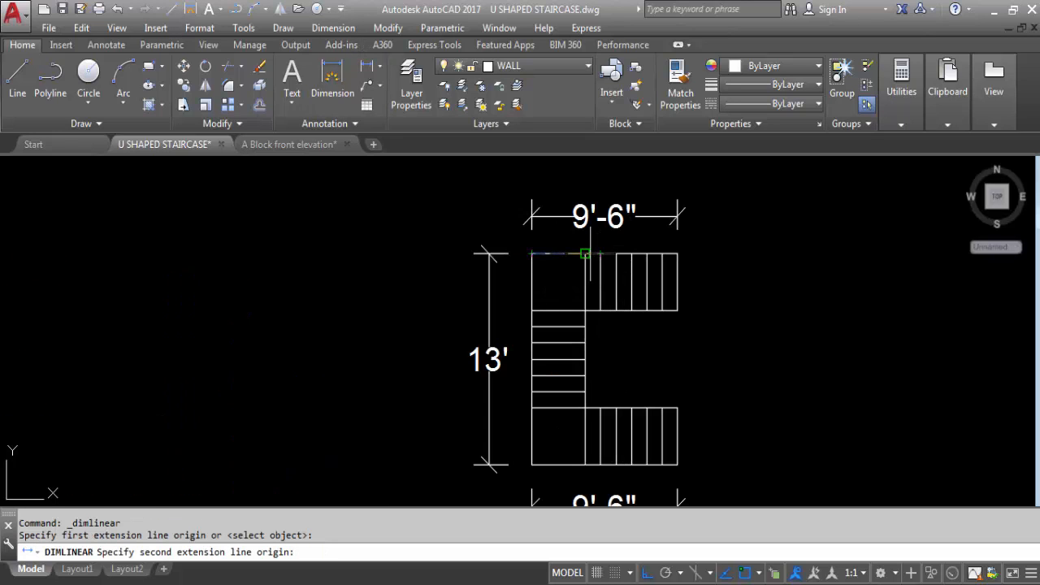
click(585, 253)
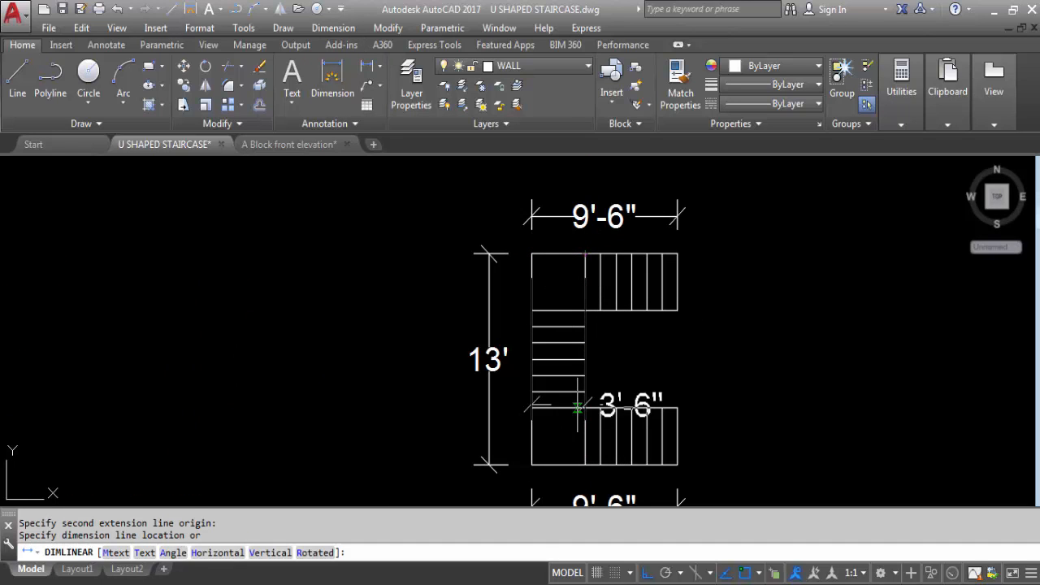
key(Escape)
scroll(606, 303, down, 4)
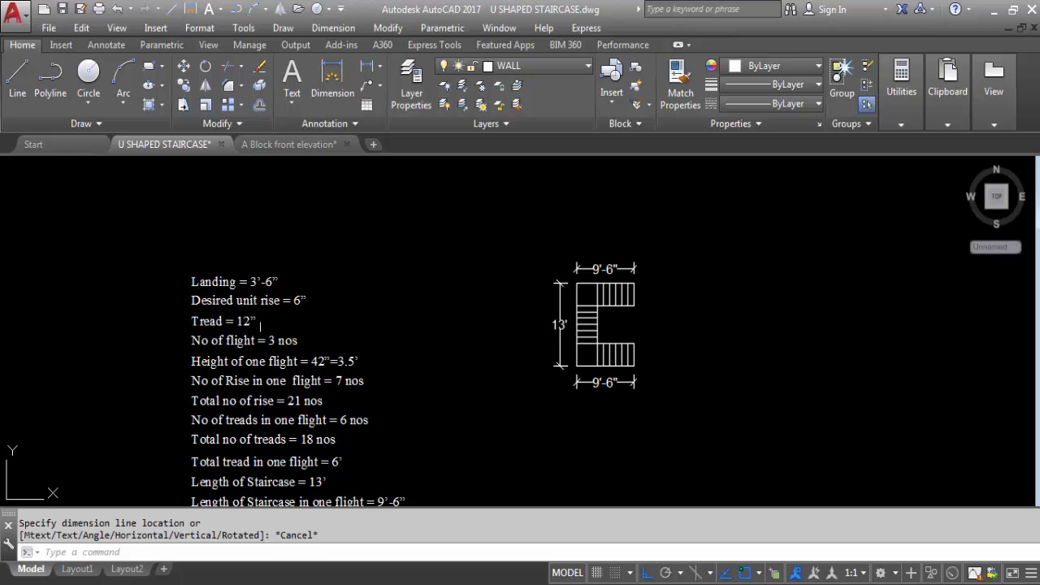
- Measure the outermost tread of the upper flight along its top edge with a trial linear dimension, without placing it
click(368, 66)
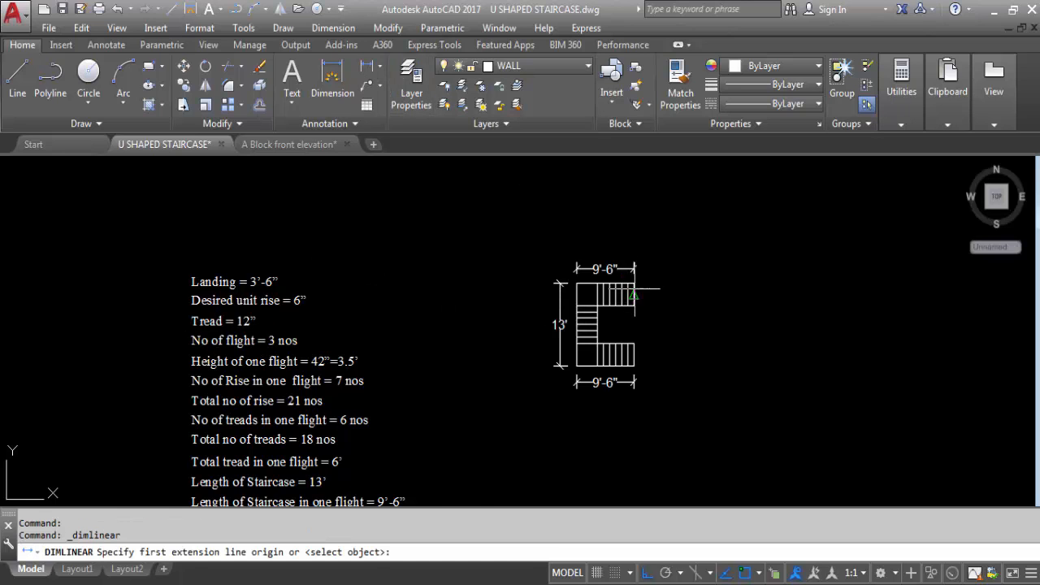
scroll(641, 291, up, 5)
click(593, 262)
click(617, 262)
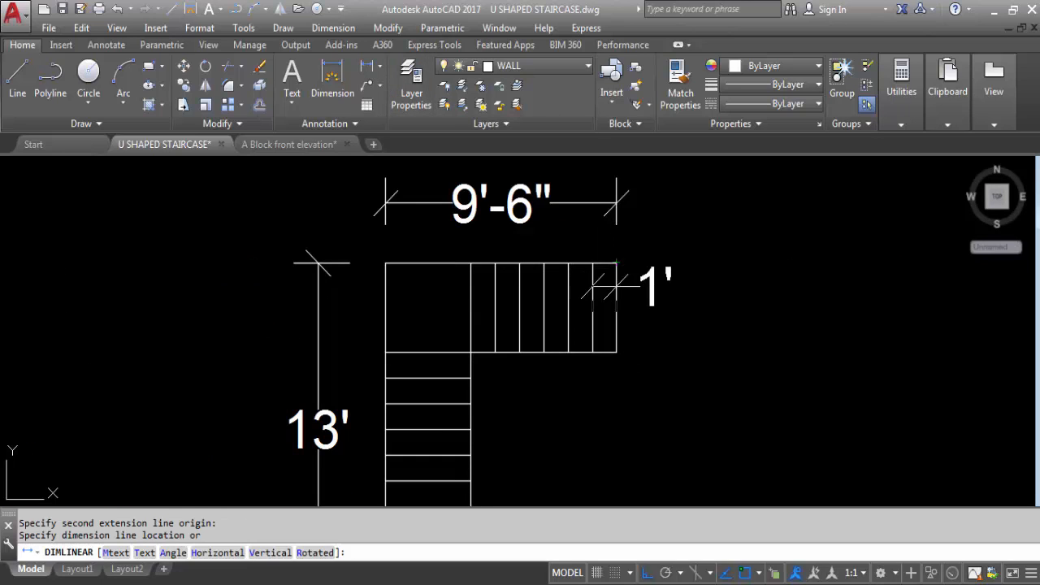
key(Escape)
scroll(624, 187, down, 2)
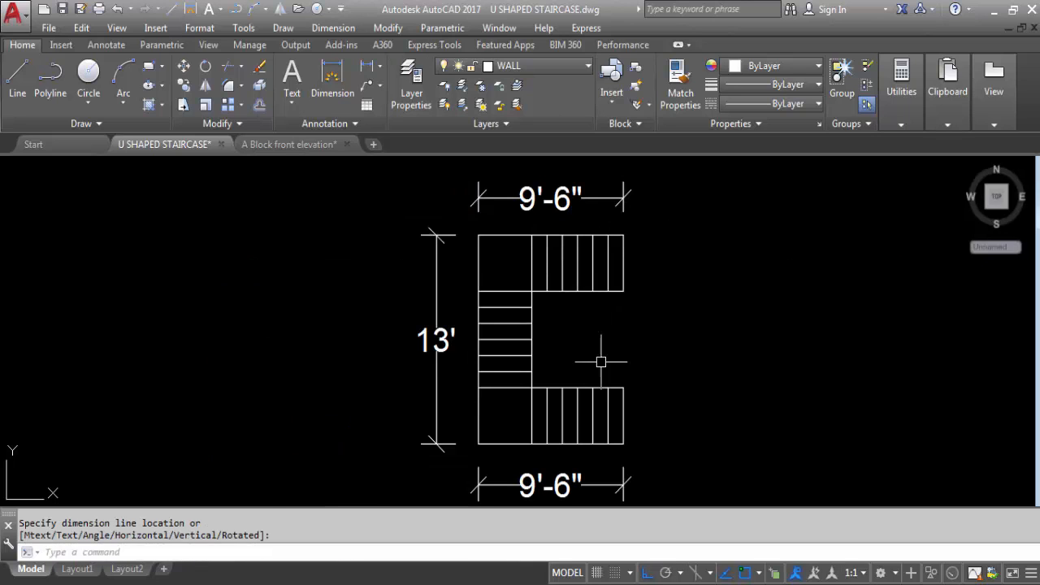
- Measure a tread near the outer end of the lower flight along its inner edge with a trial linear dimension
key(space)
click(592, 388)
click(608, 388)
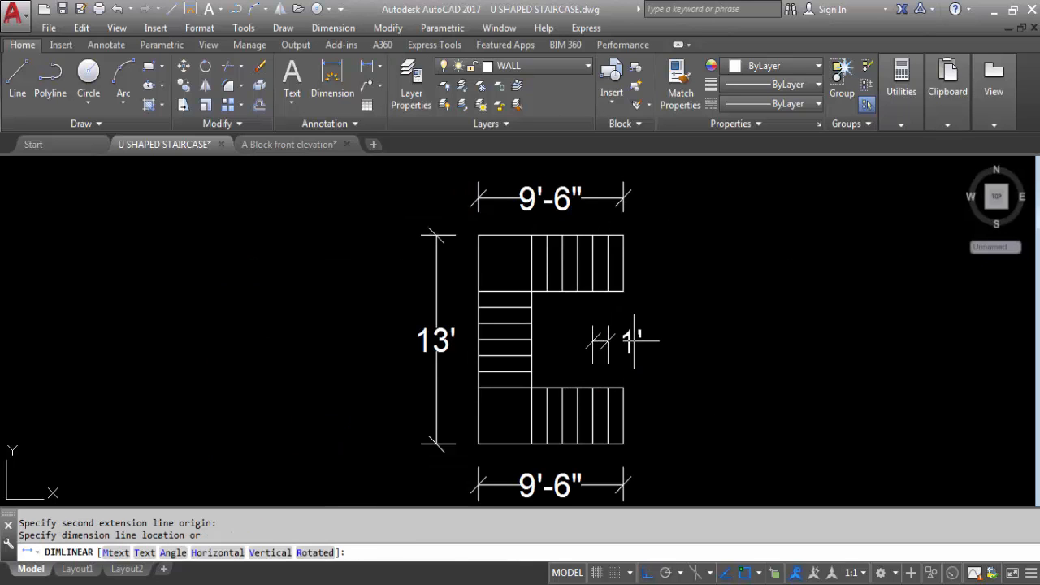
scroll(646, 345, up, 3)
key(Escape)
scroll(655, 356, down, 5)
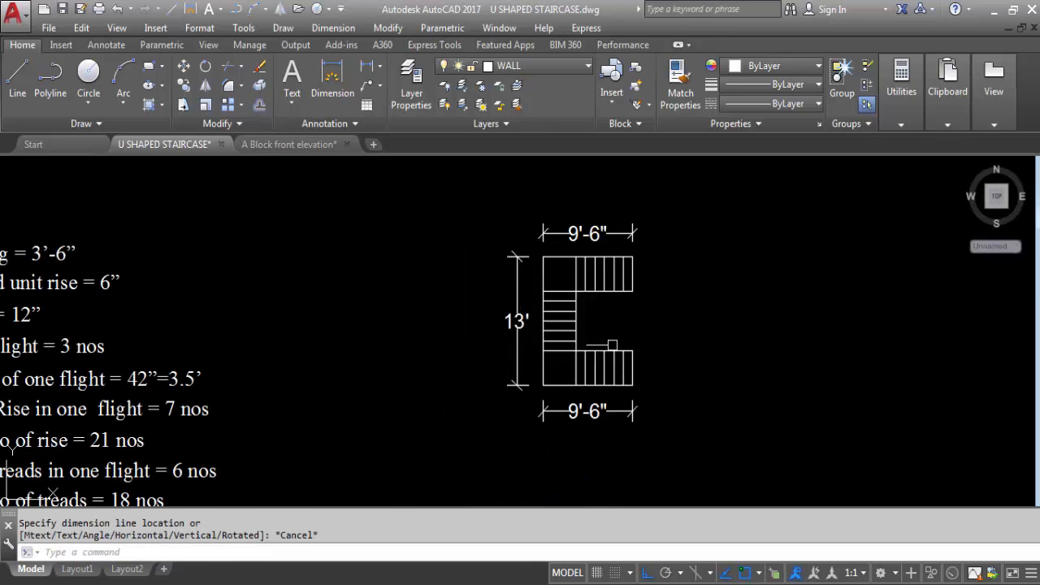
- Compare the notes on number of flights, rises and treads with the treads drawn in the three flights of the plan
scroll(235, 322, down, 2)
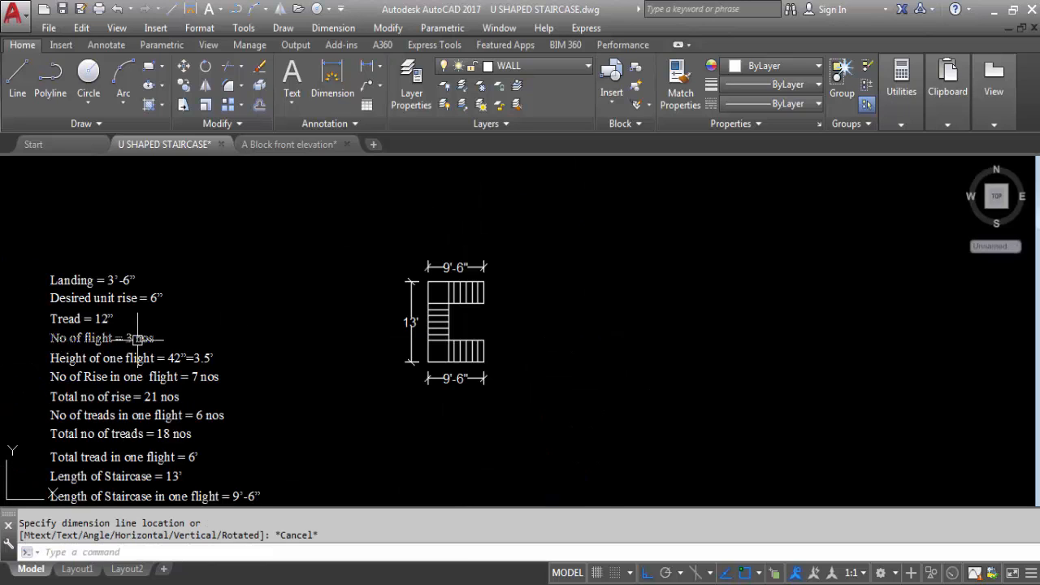
scroll(482, 343, up, 2)
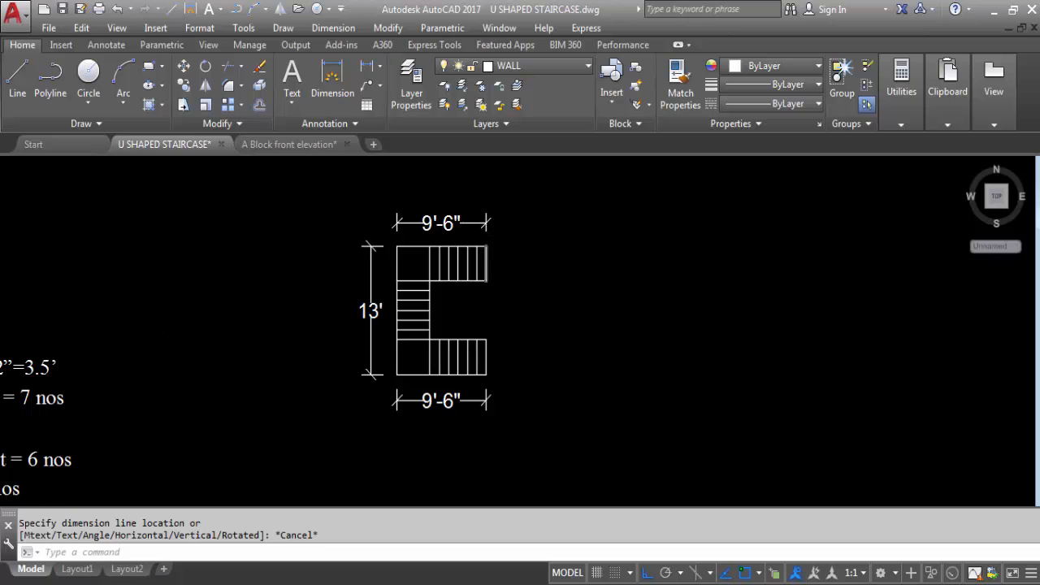
scroll(486, 265, down, 2)
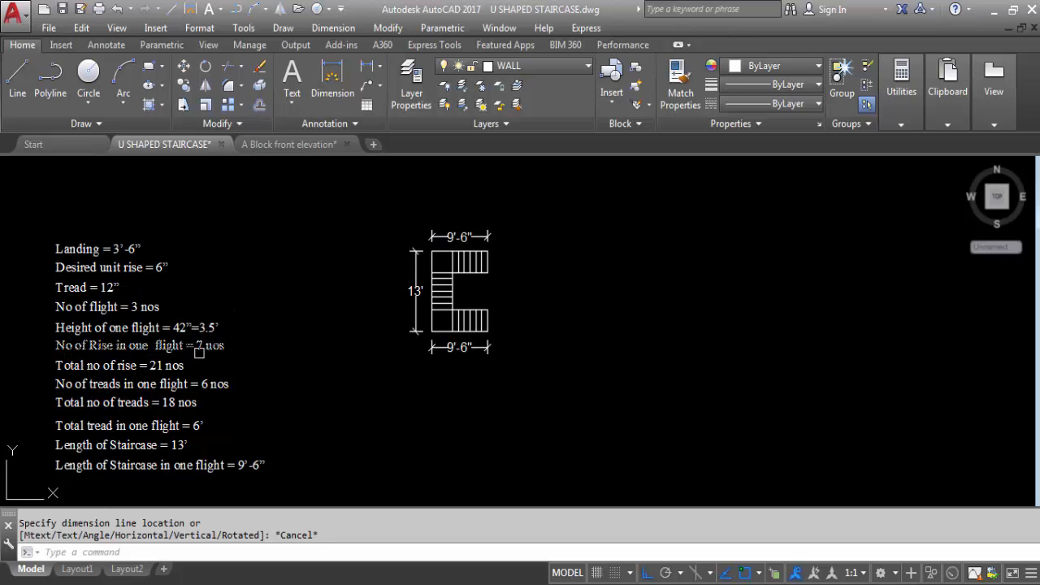
scroll(516, 317, up, 4)
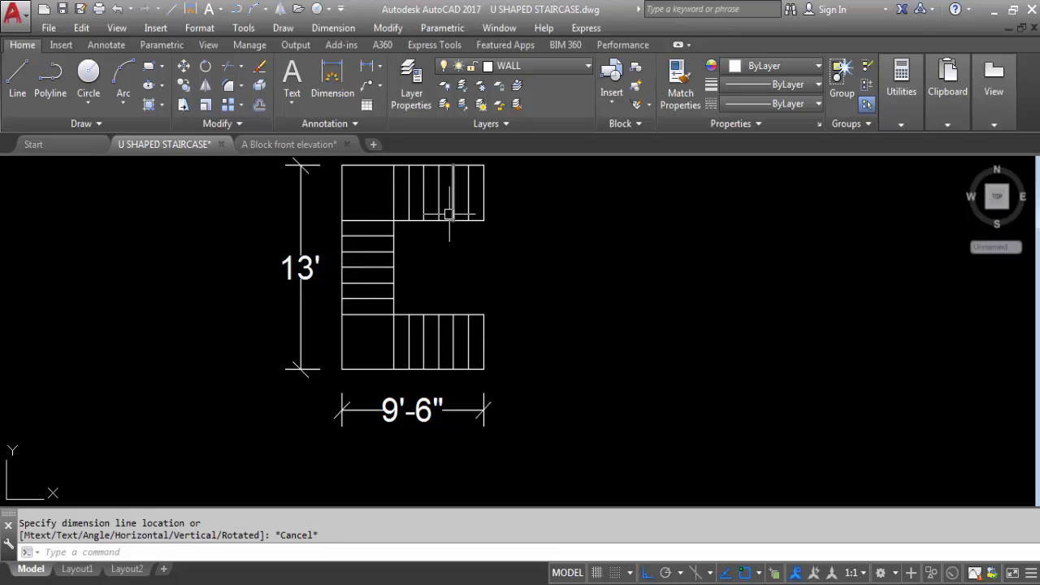
scroll(478, 195, down, 4)
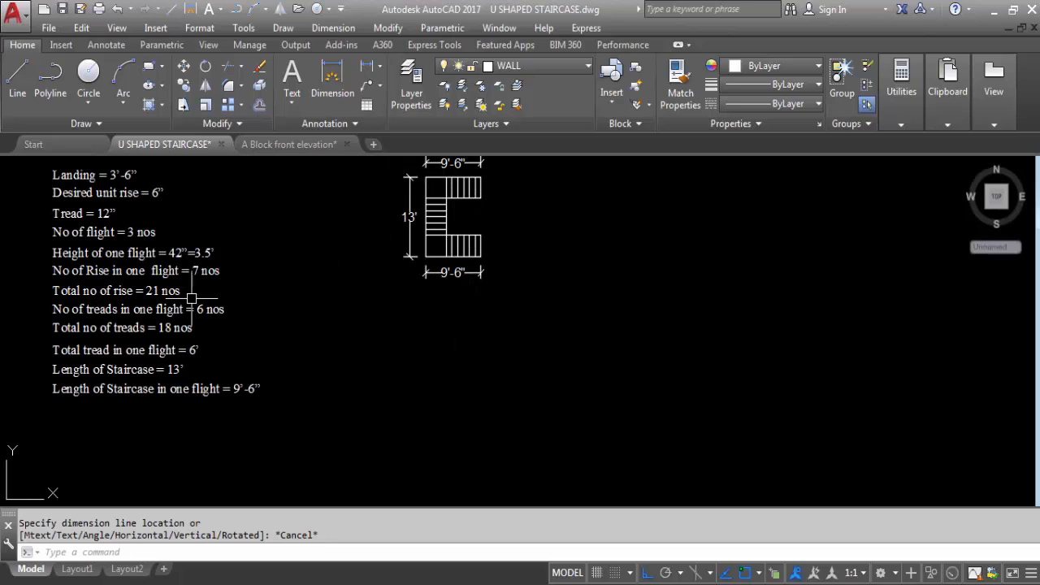
scroll(342, 268, down, 3)
scroll(348, 293, up, 3)
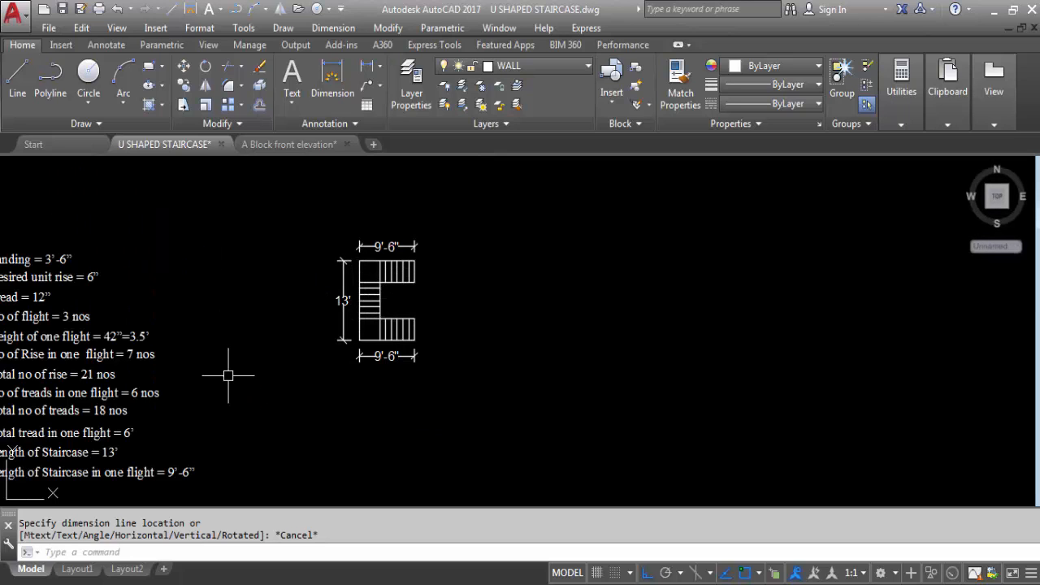
middle_drag(208, 383, 276, 364)
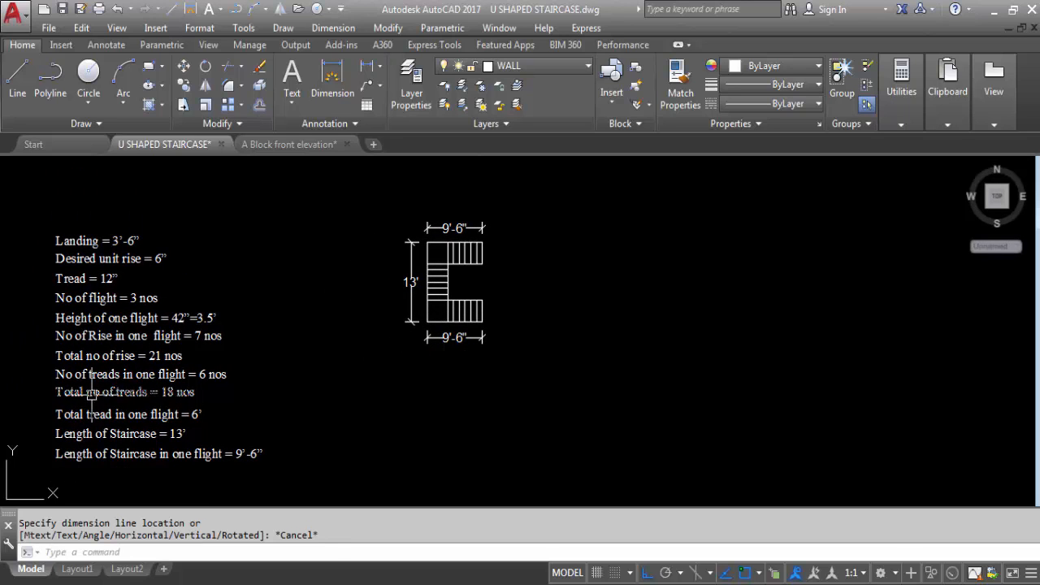
scroll(480, 262, up, 5)
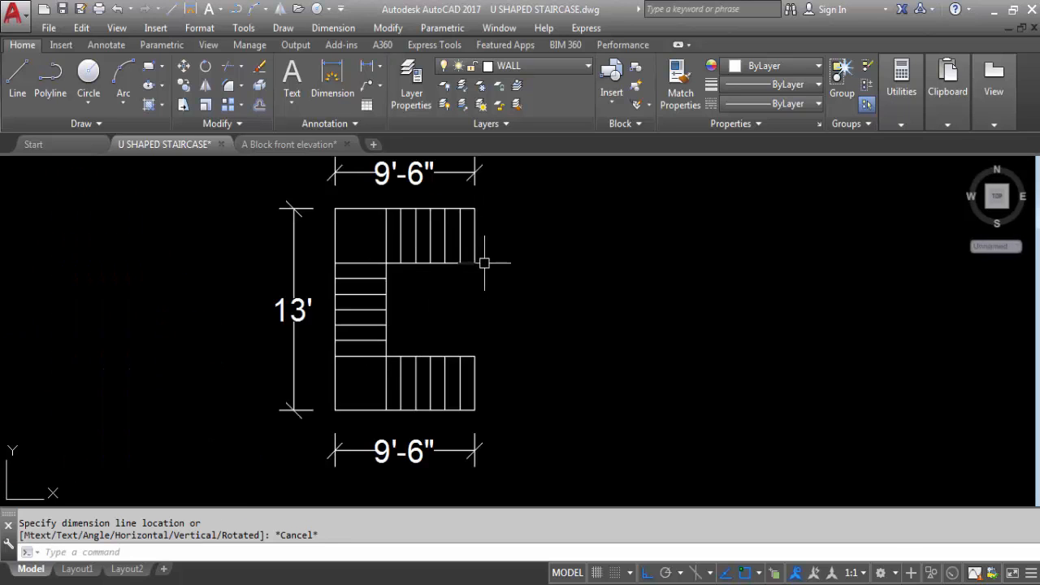
scroll(471, 378, up, 2)
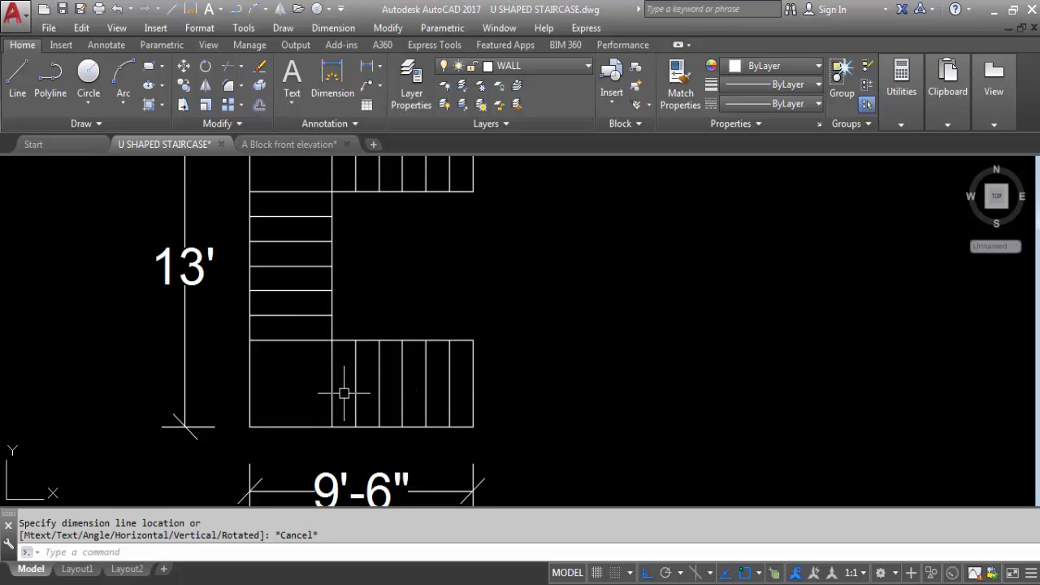
scroll(342, 392, down, 2)
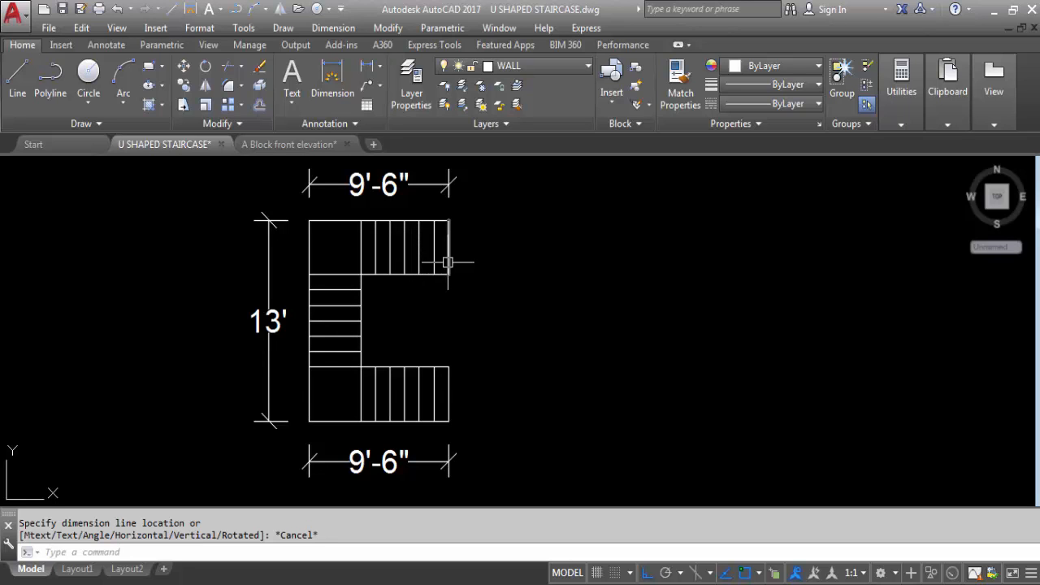
scroll(417, 232, down, 3)
scroll(460, 240, down, 2)
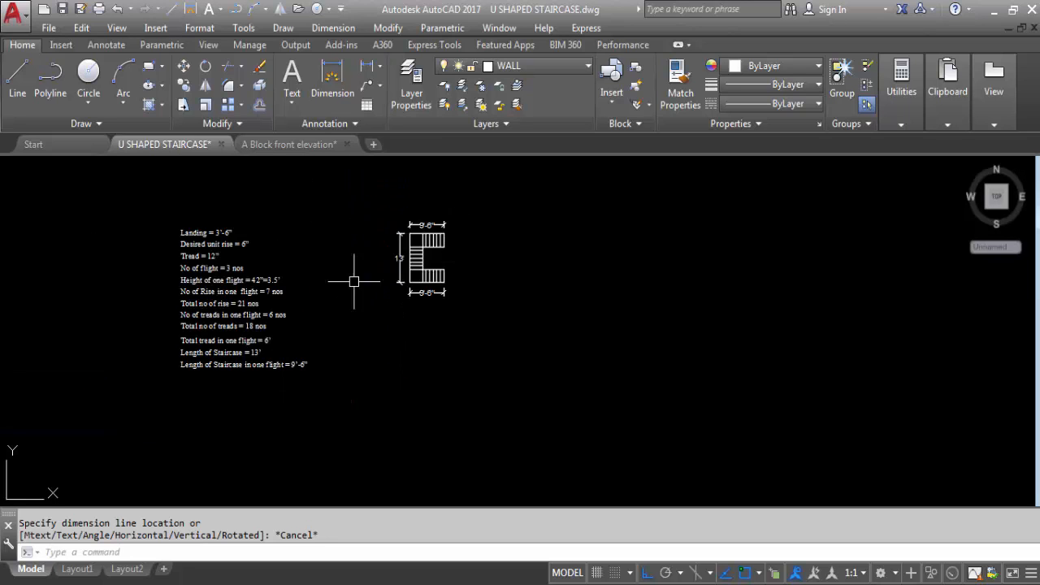
scroll(247, 313, up, 2)
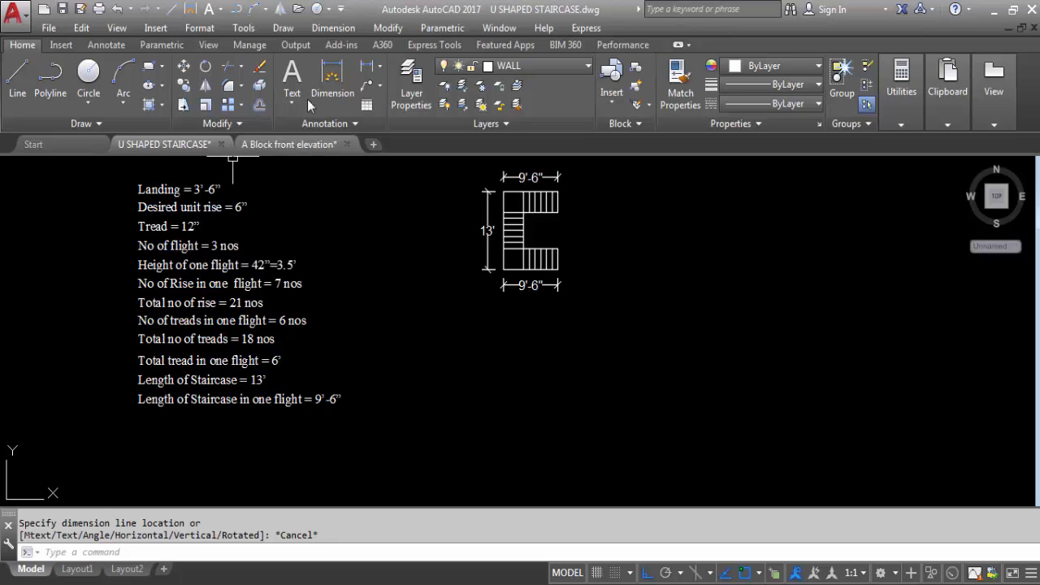
- Place a linear dimension for the lower flight's run along its inner edge, in the opening between the flights
click(332, 81)
scroll(534, 237, up, 4)
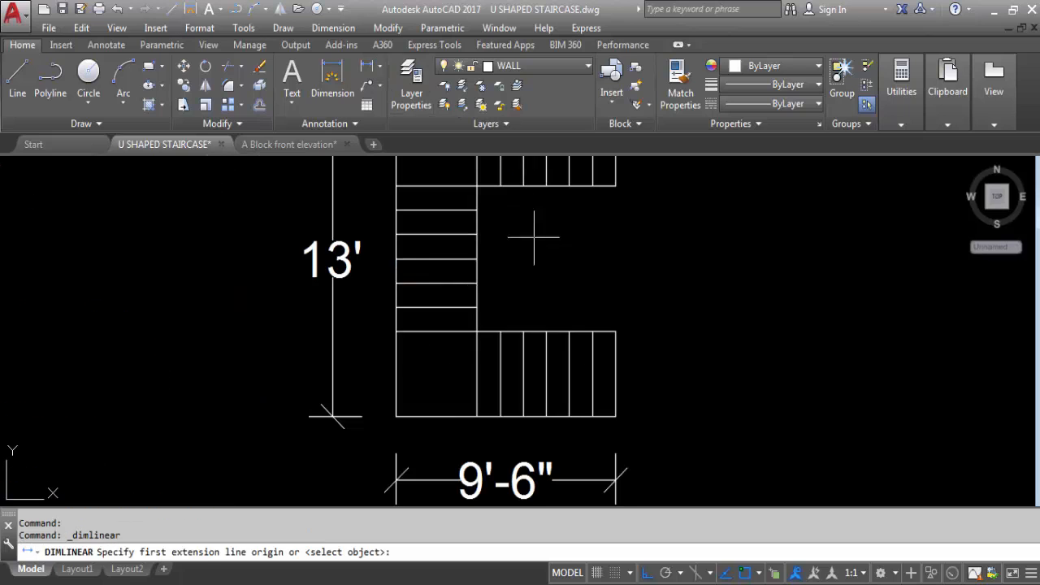
click(477, 332)
click(616, 331)
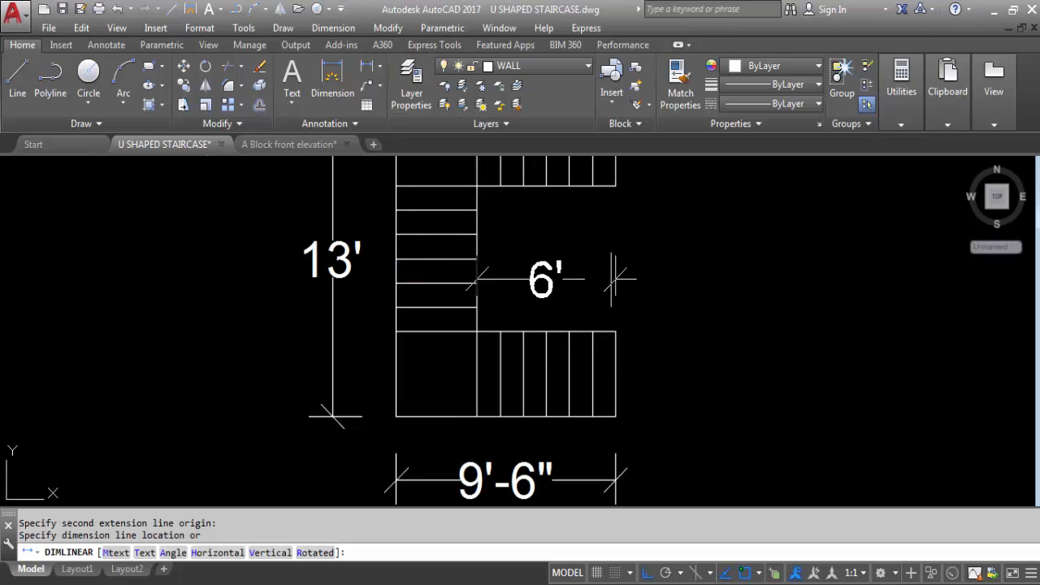
click(615, 278)
scroll(556, 267, down, 4)
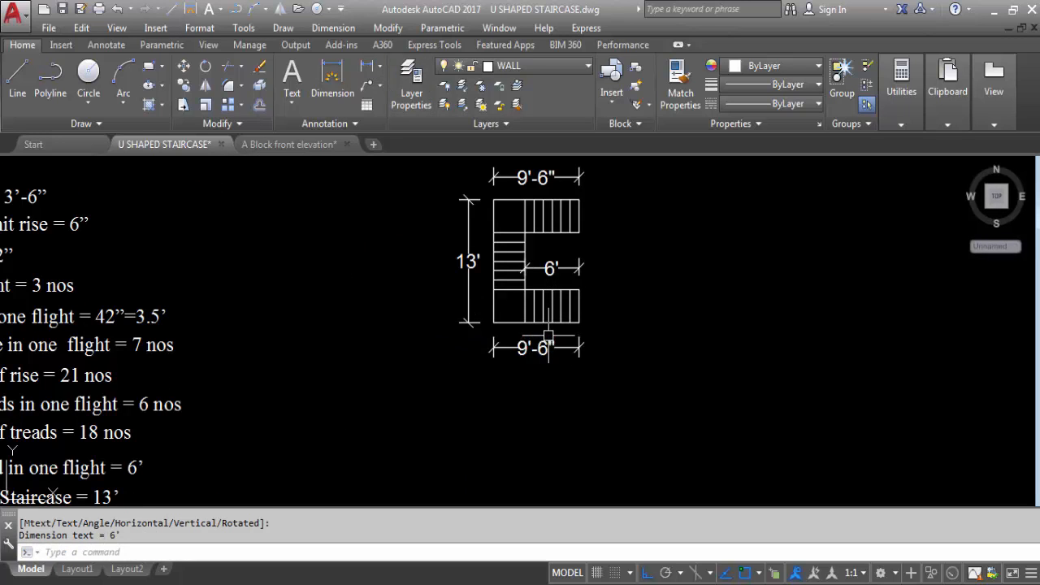
- Measure the lower landing's width along its bottom edge with a trial linear dimension, without placing it
key(space)
scroll(504, 325, up, 4)
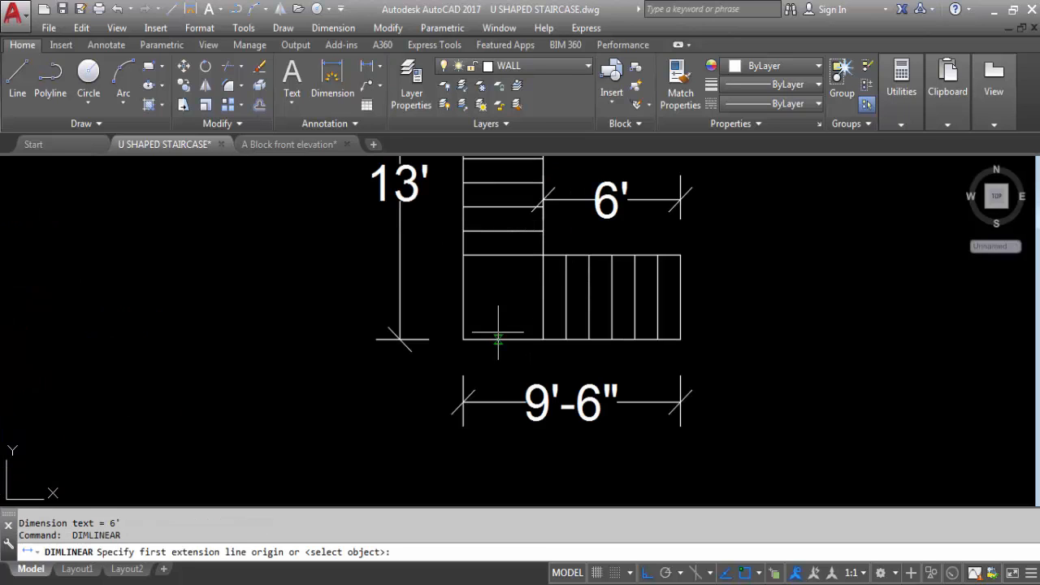
click(463, 339)
click(543, 339)
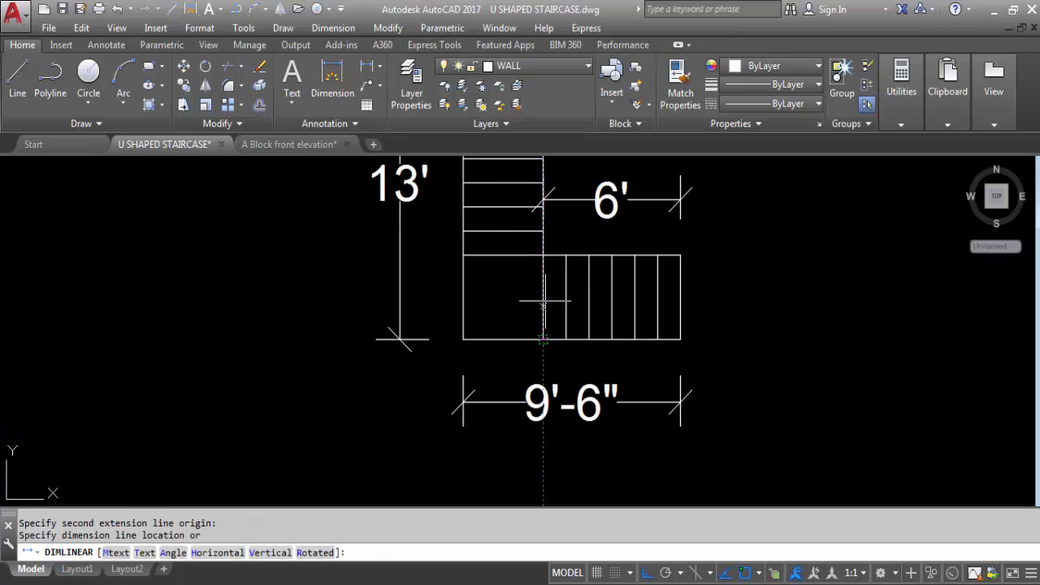
key(Escape)
scroll(611, 281, down, 2)
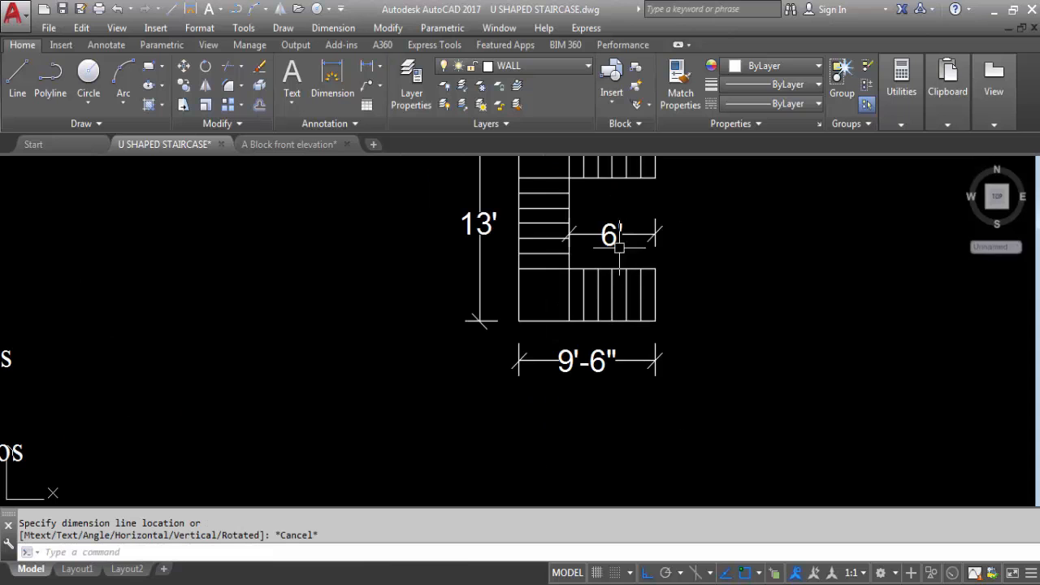
- Compare the notes on total tread per flight, staircase length and length in one flight with the plan's dimensions
scroll(634, 231, down, 4)
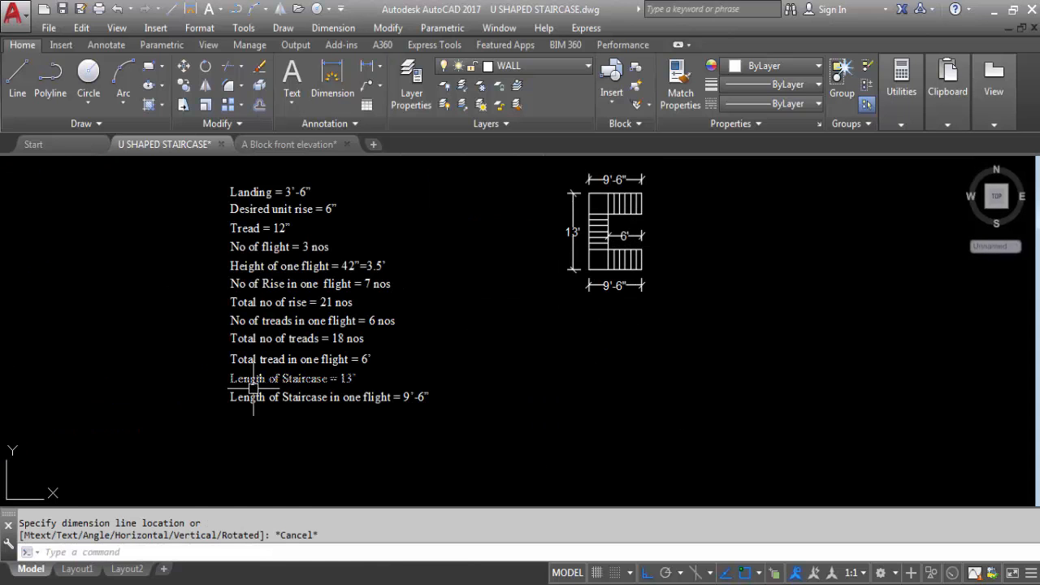
scroll(360, 397, down, 3)
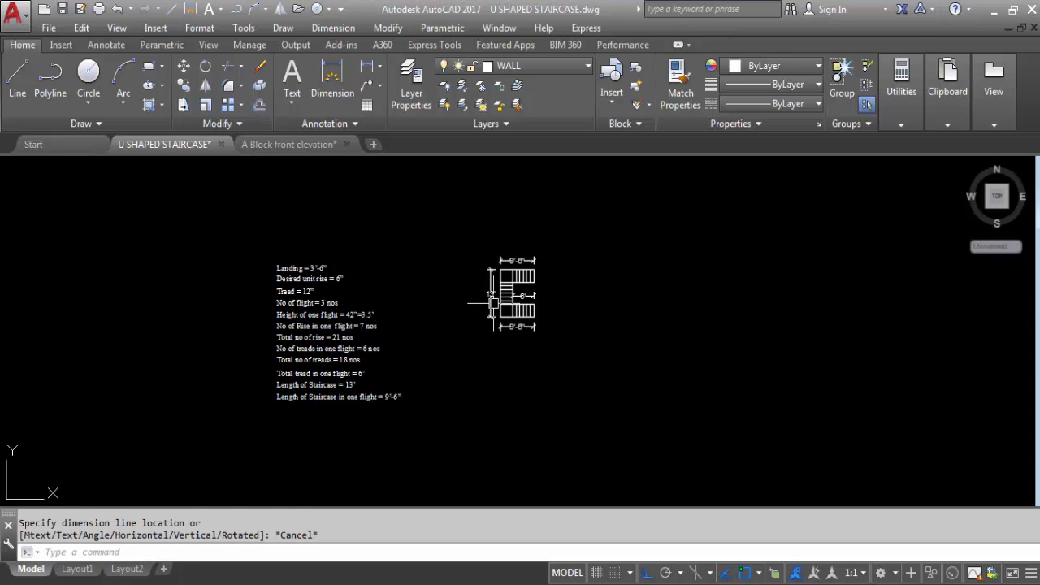
scroll(474, 337, up, 5)
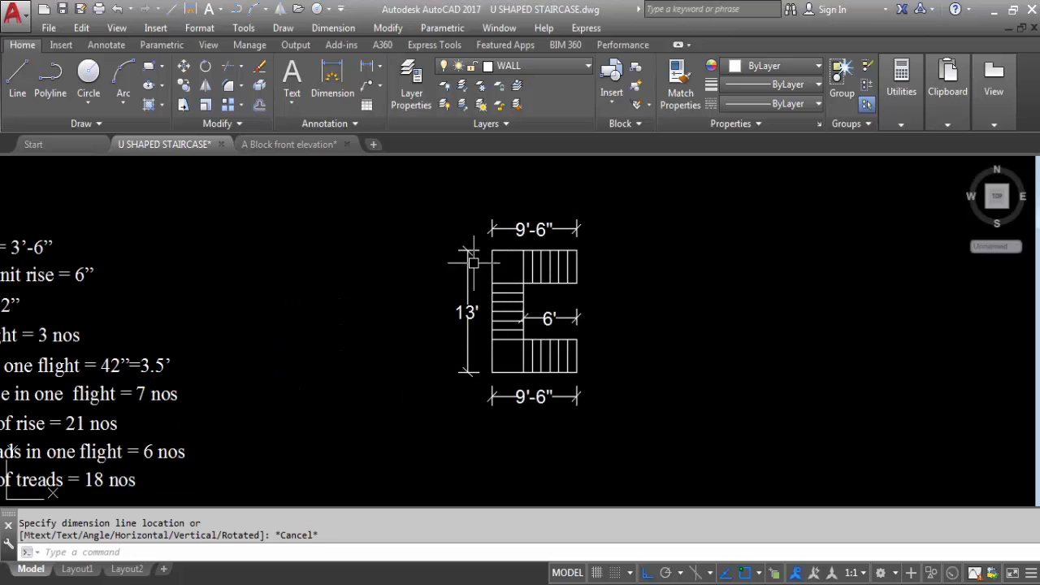
scroll(413, 298, down, 3)
scroll(268, 374, up, 5)
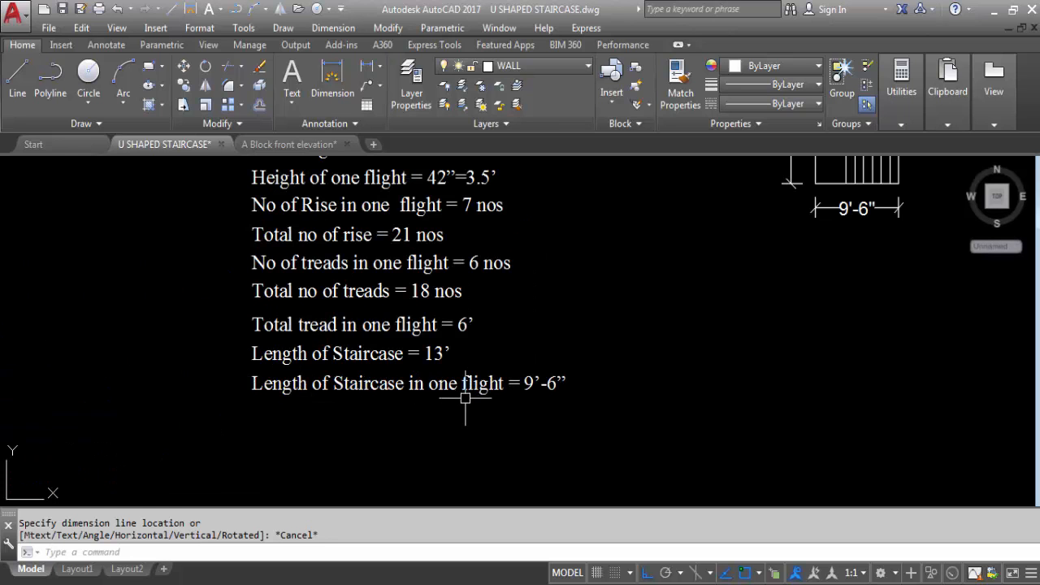
scroll(488, 397, down, 3)
scroll(560, 325, up, 4)
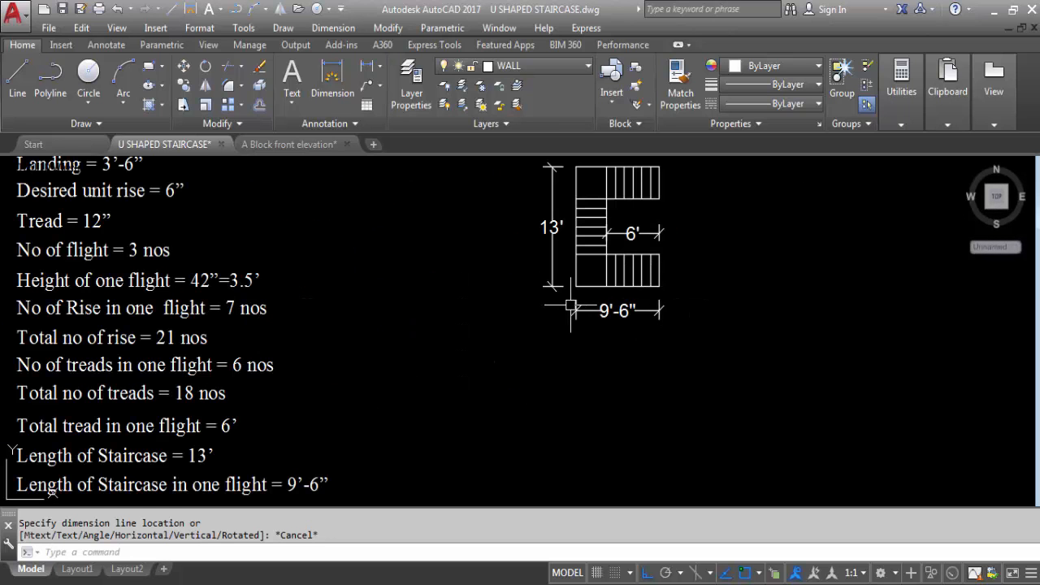
scroll(572, 308, down, 2)
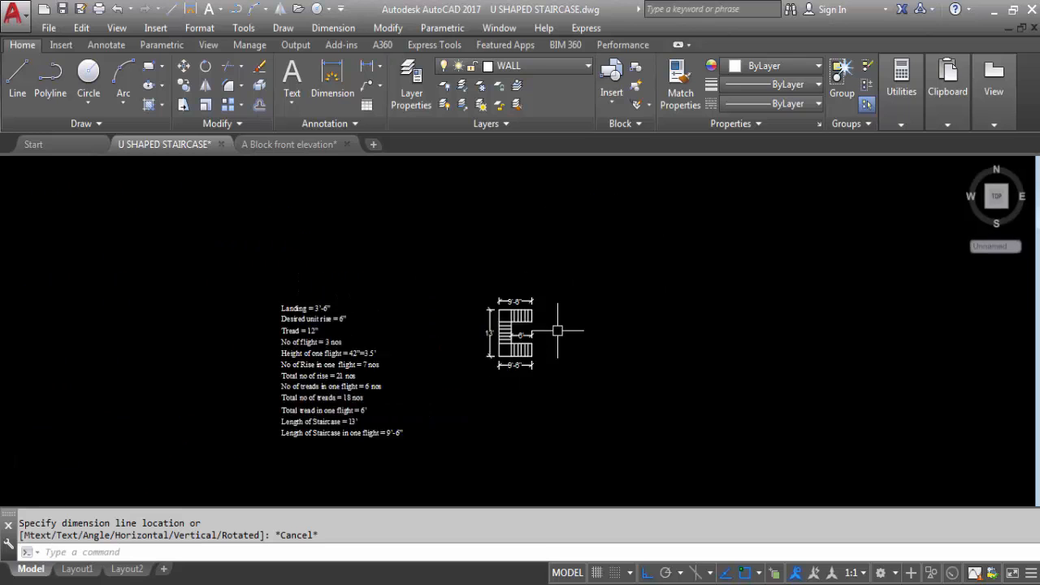
scroll(557, 327, up, 2)
scroll(565, 289, up, 2)
scroll(565, 288, down, 2)
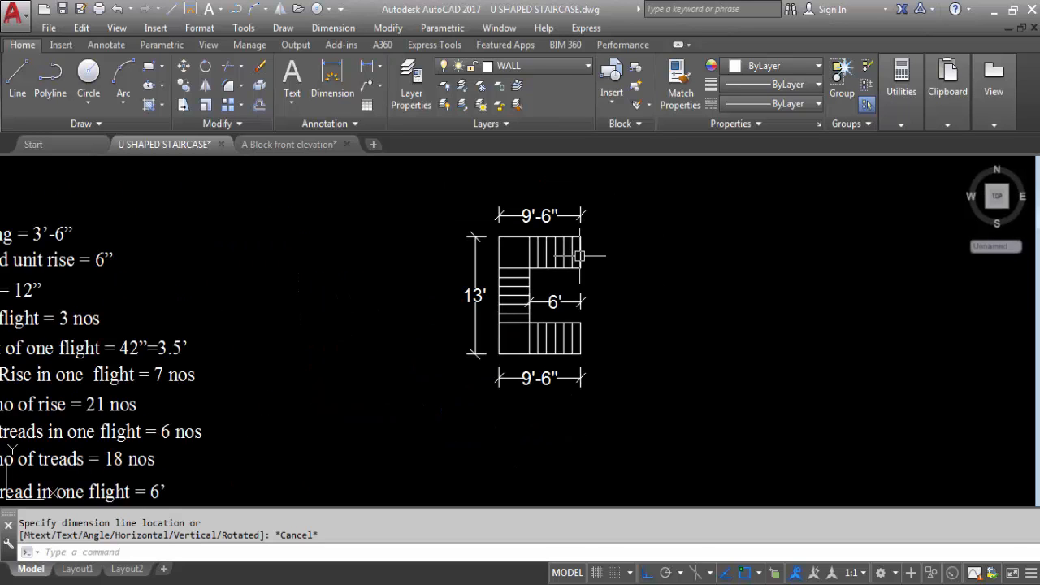
- Draw a vertical construction line a short distance outside the open ends of the upper and lower flights
scroll(569, 227, up, 2)
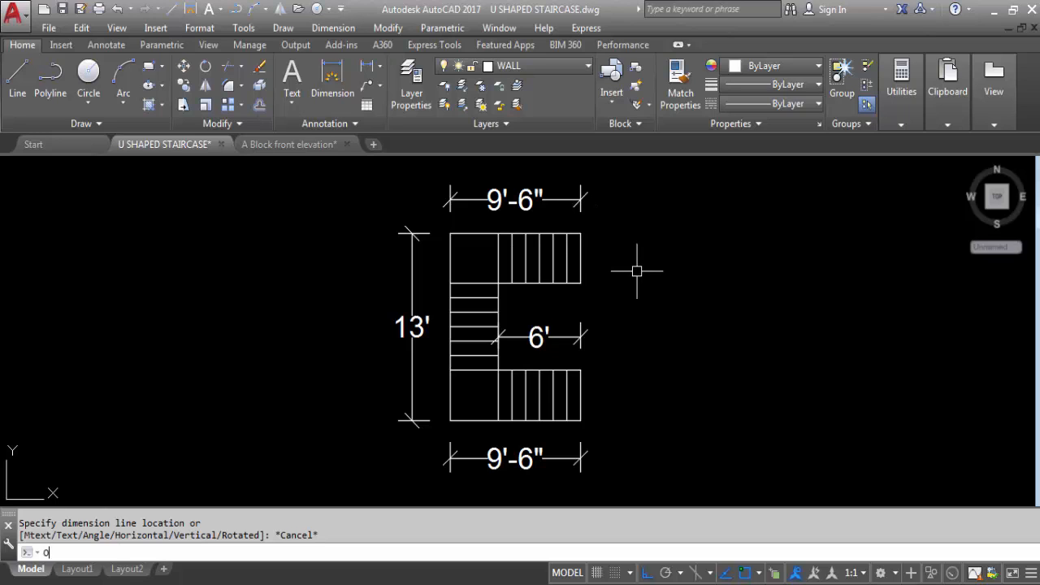
key(BackSpace)
key(Return)
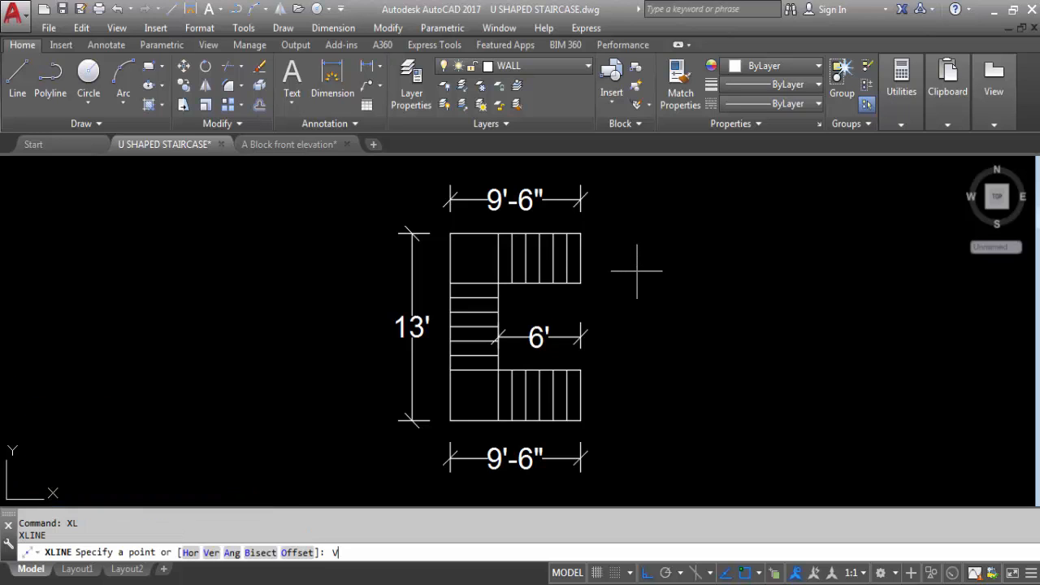
key(Return)
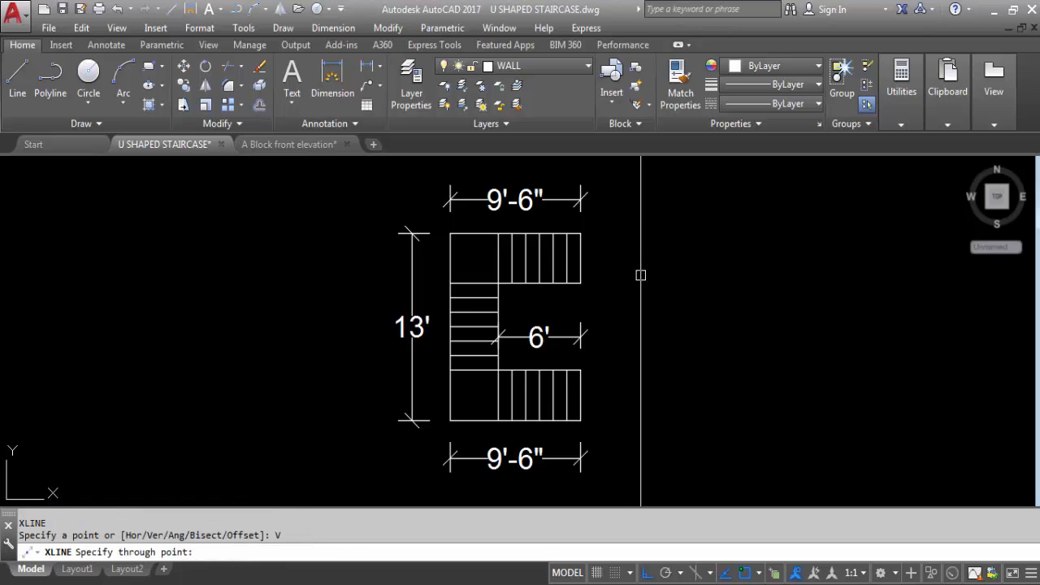
click(642, 271)
key(Escape)
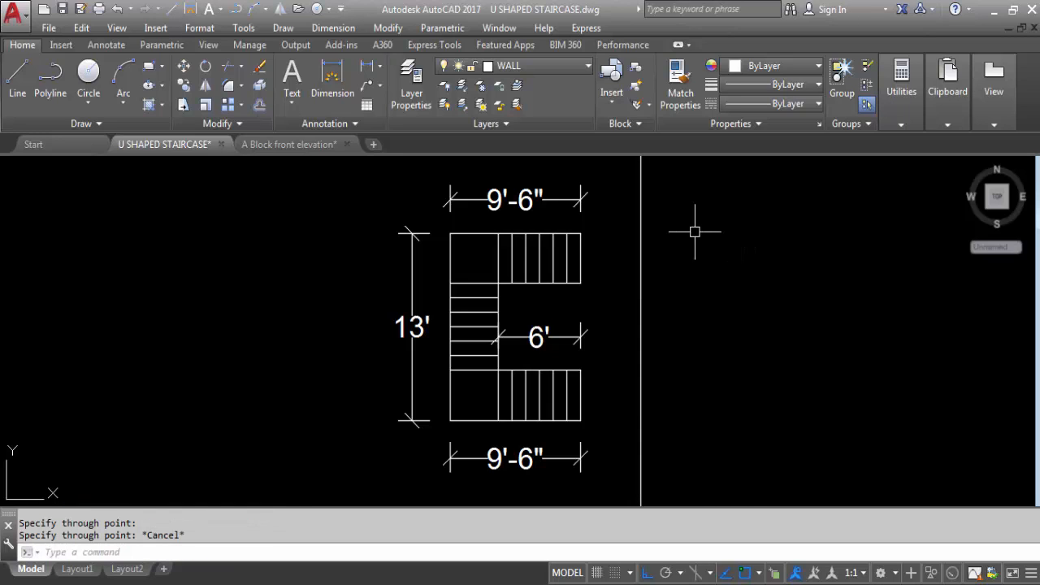
- Offset the staircase's top, left and bottom outer edges 9" outward to form the surrounding wall
key(Return)
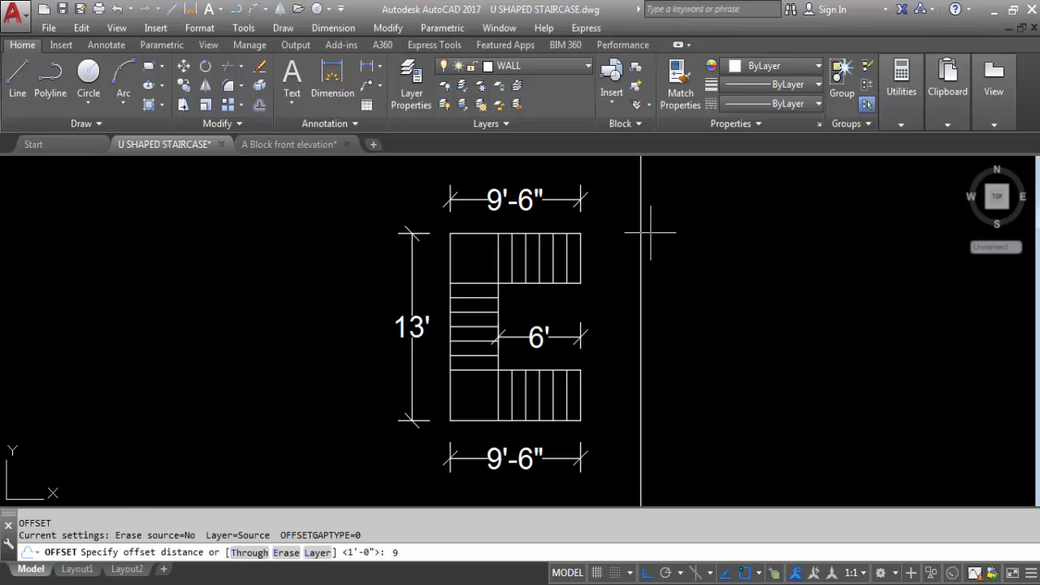
text(9)
key(Return)
click(553, 202)
scroll(493, 230, up, 2)
click(474, 235)
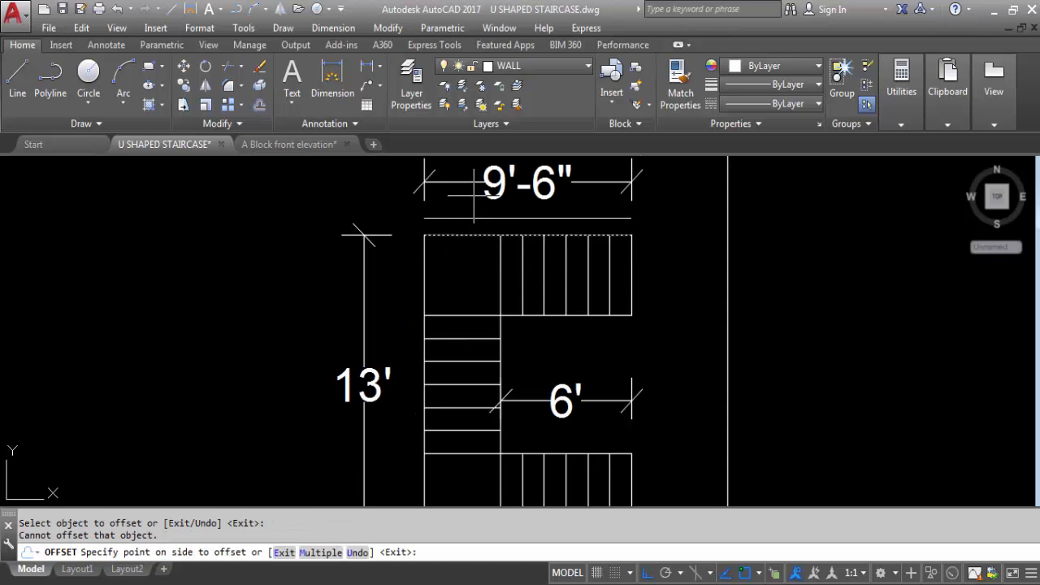
click(475, 195)
click(427, 270)
click(400, 249)
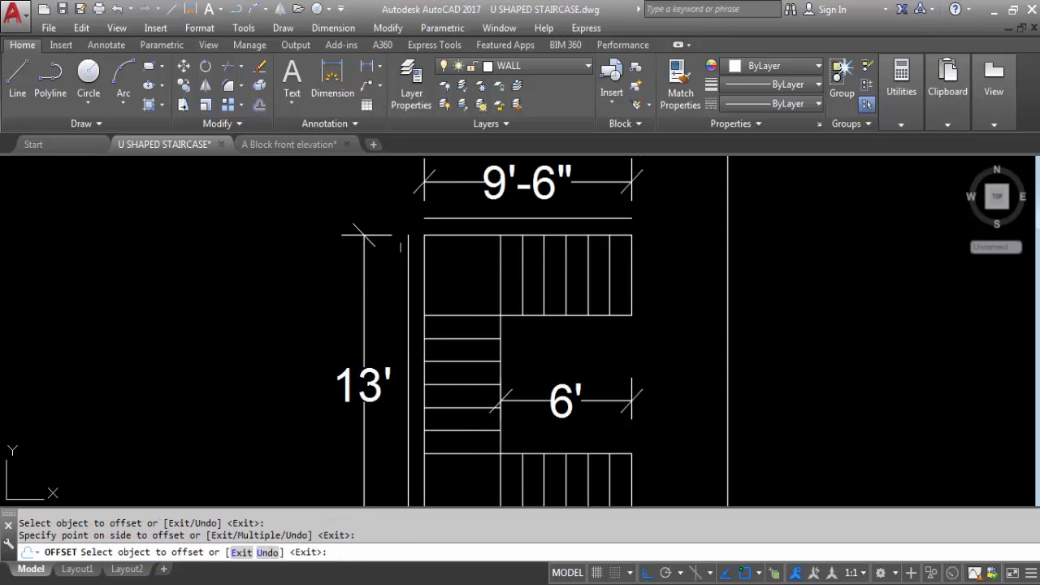
scroll(435, 178, down, 4)
scroll(438, 328, up, 6)
click(443, 272)
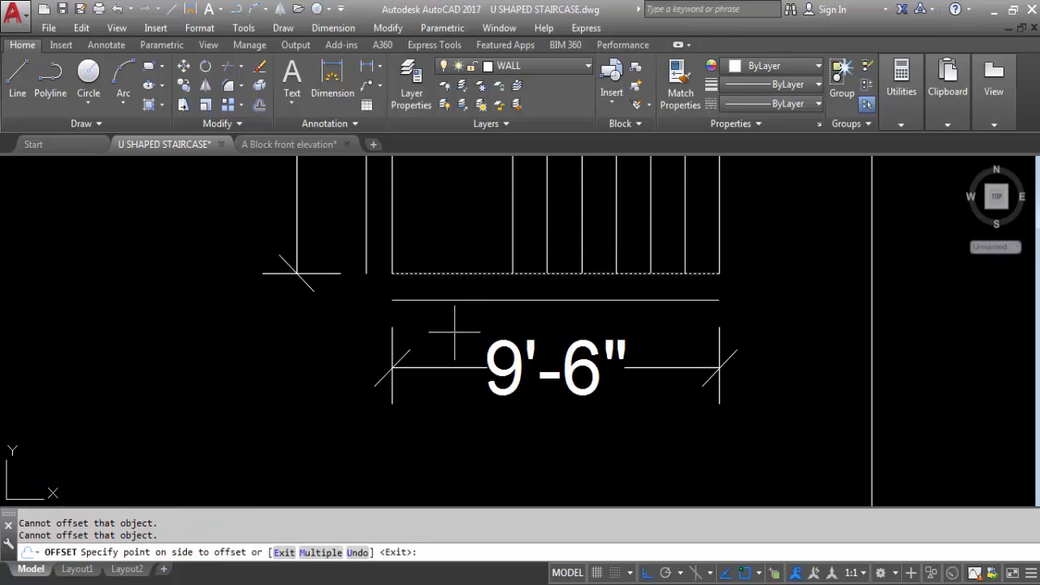
click(445, 331)
key(Escape)
- Join the offset wall lines at the lower-left and upper-left corners using Fillet with radius 0
text(F)
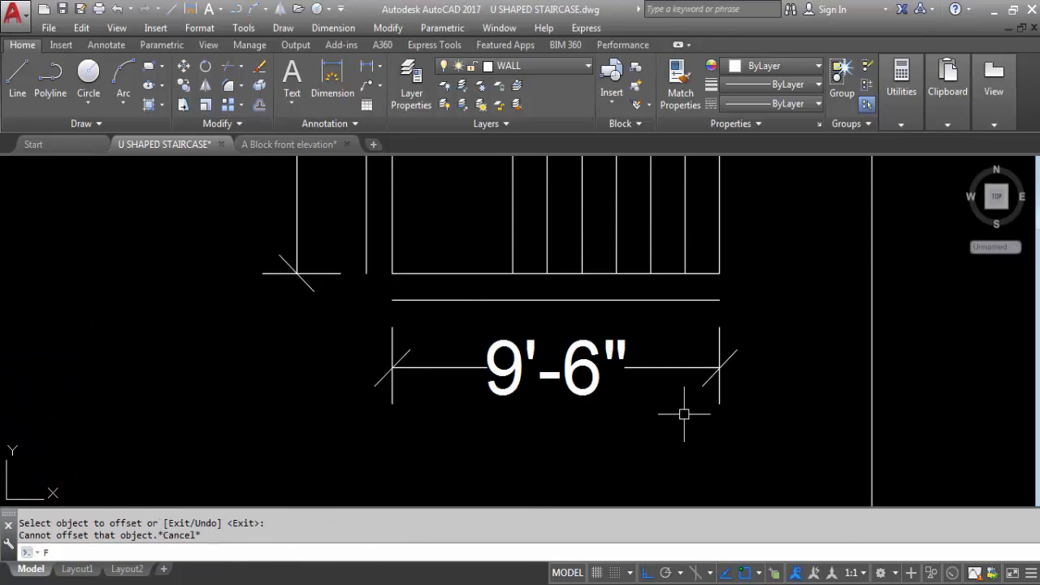
key(Return)
key(Return)
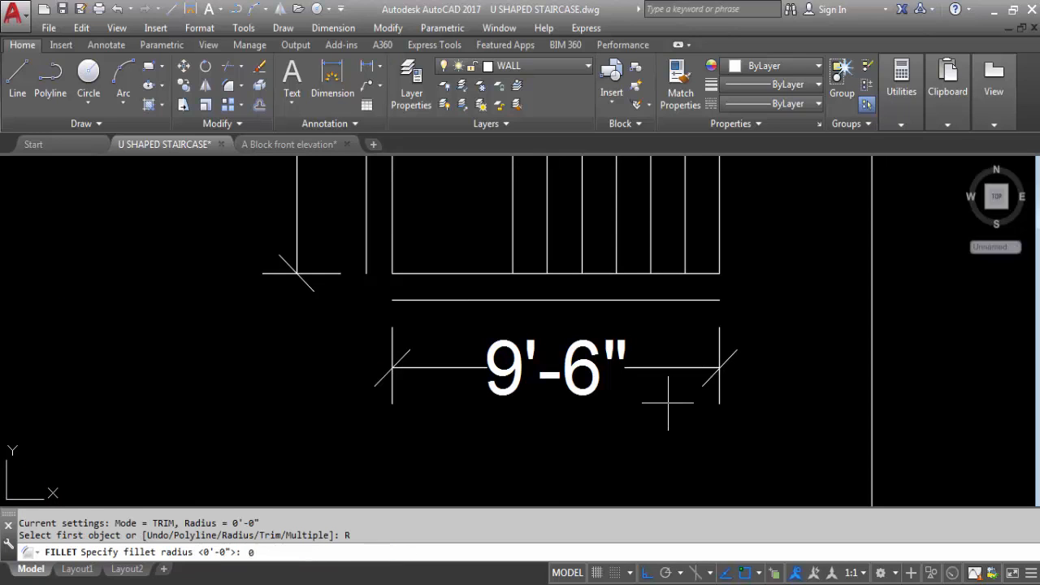
key(Return)
click(430, 301)
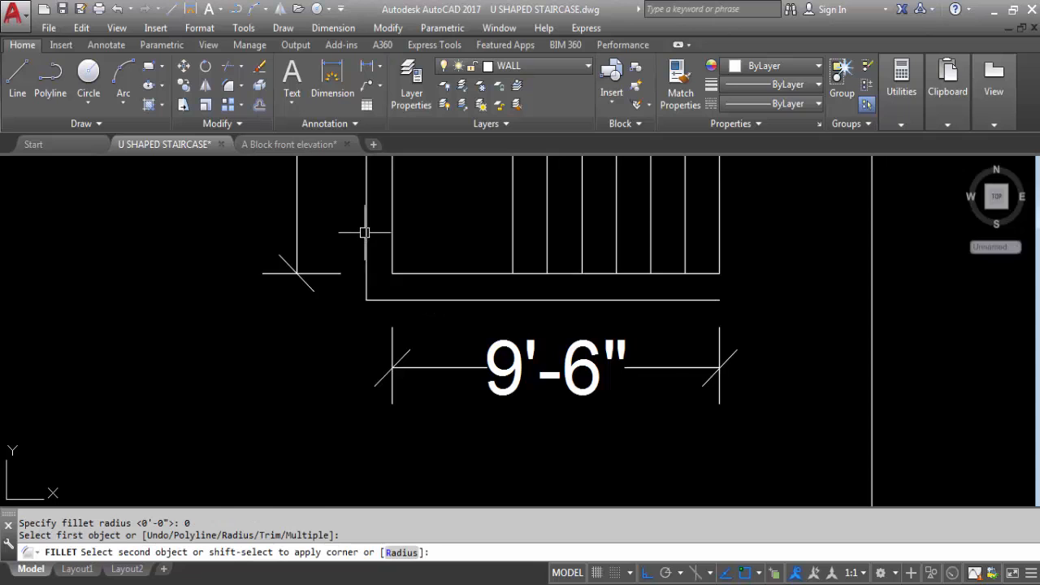
scroll(488, 325, down, 3)
scroll(462, 332, up, 4)
key(Return)
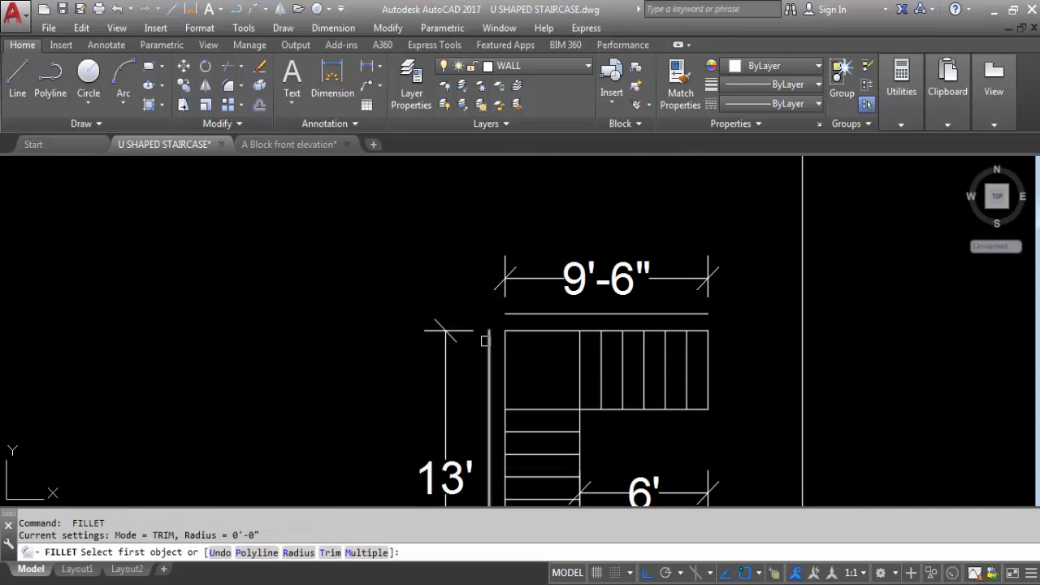
click(489, 341)
click(529, 312)
scroll(661, 221, down, 2)
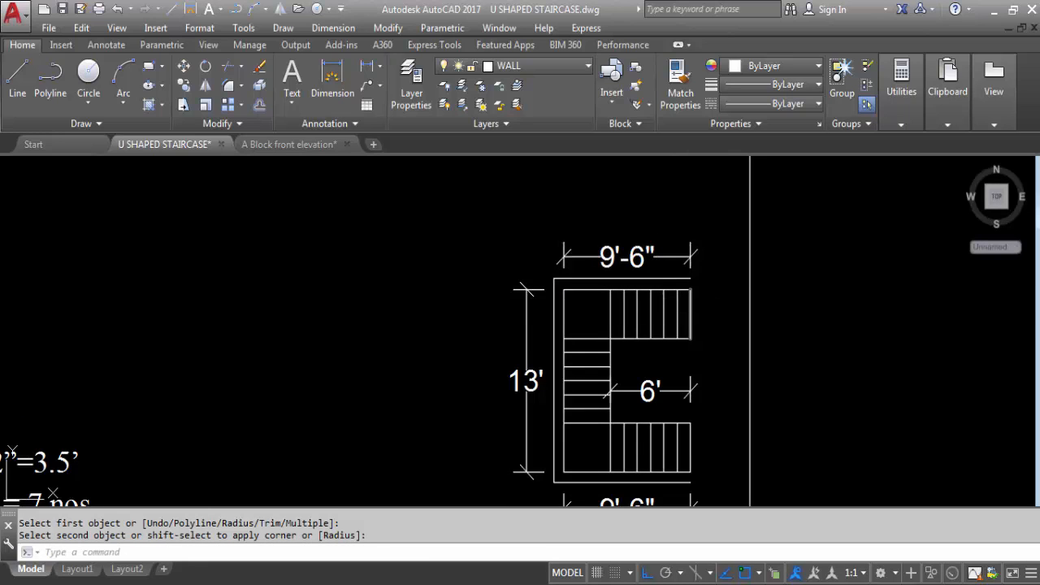
- Extend the inner and outer wall lines above and below the flights to the vertical construction line
text(ex)
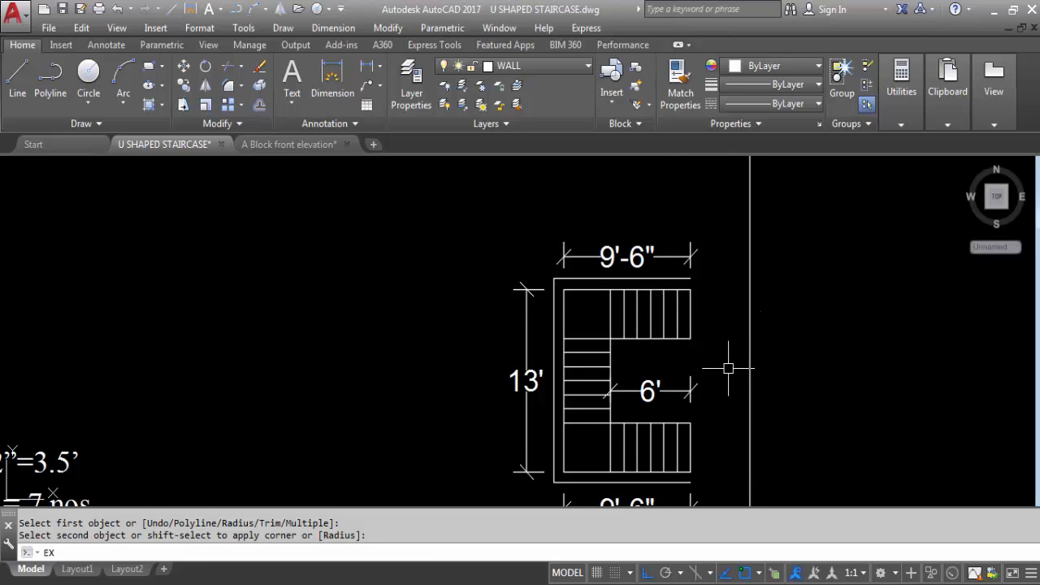
key(Return)
click(749, 333)
key(Return)
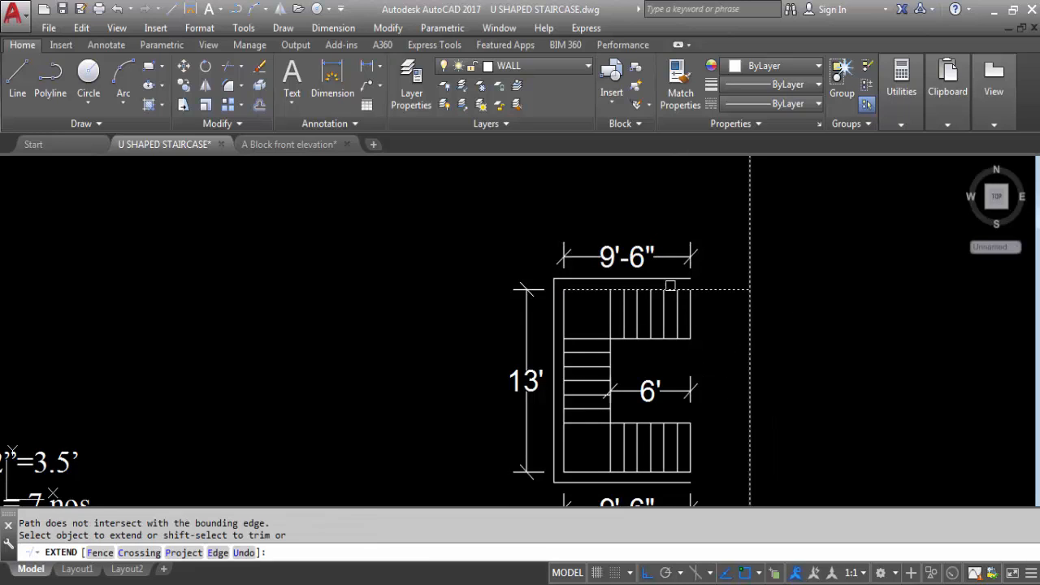
click(671, 279)
click(685, 290)
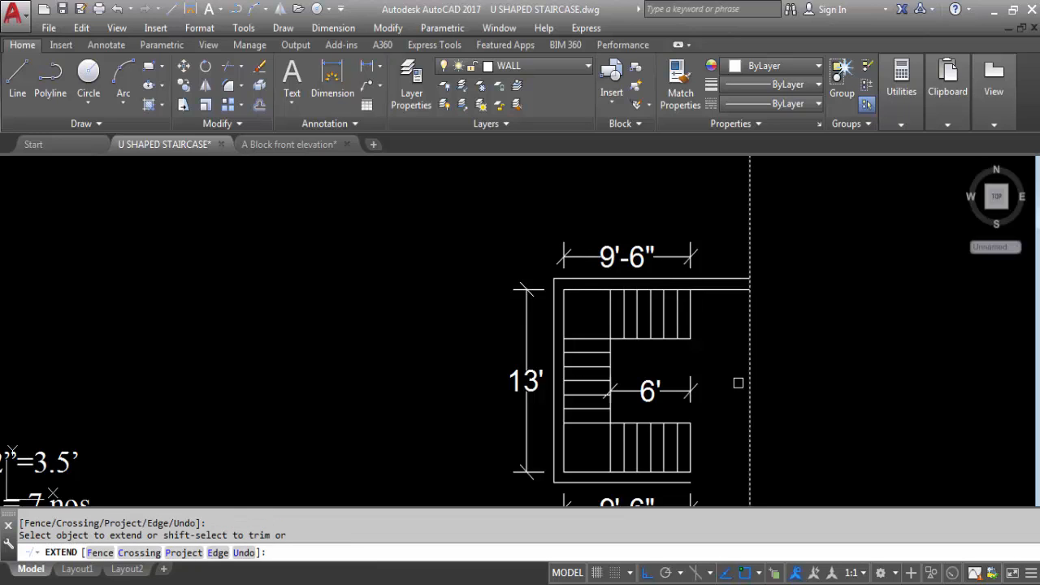
click(682, 474)
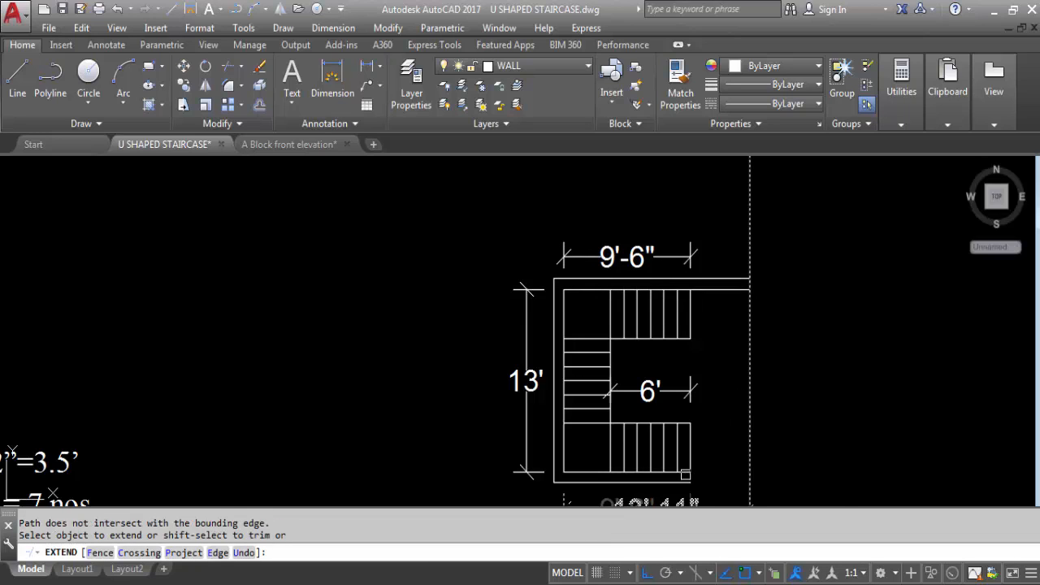
click(684, 472)
click(680, 482)
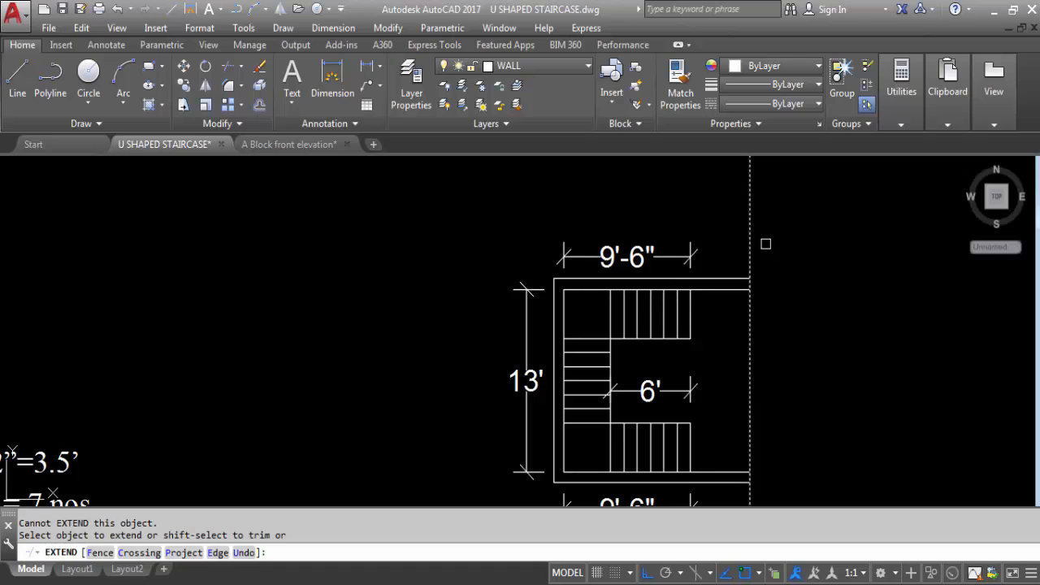
key(Escape)
text(tr)
key(Return)
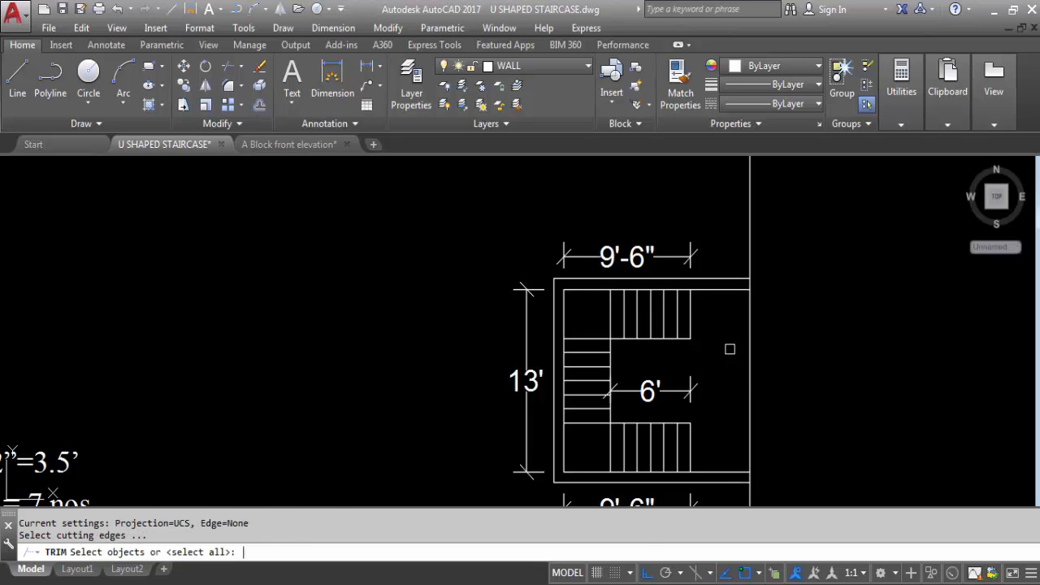
scroll(743, 324, down, 2)
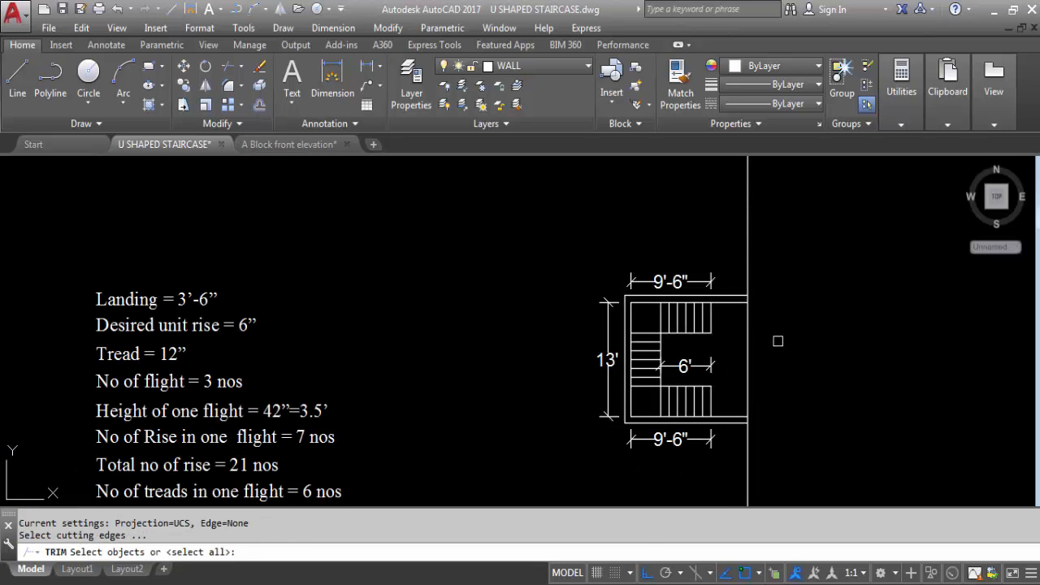
key(Escape)
- Delete the vertical construction line and the 6' dimension in the opening between the flights
click(748, 351)
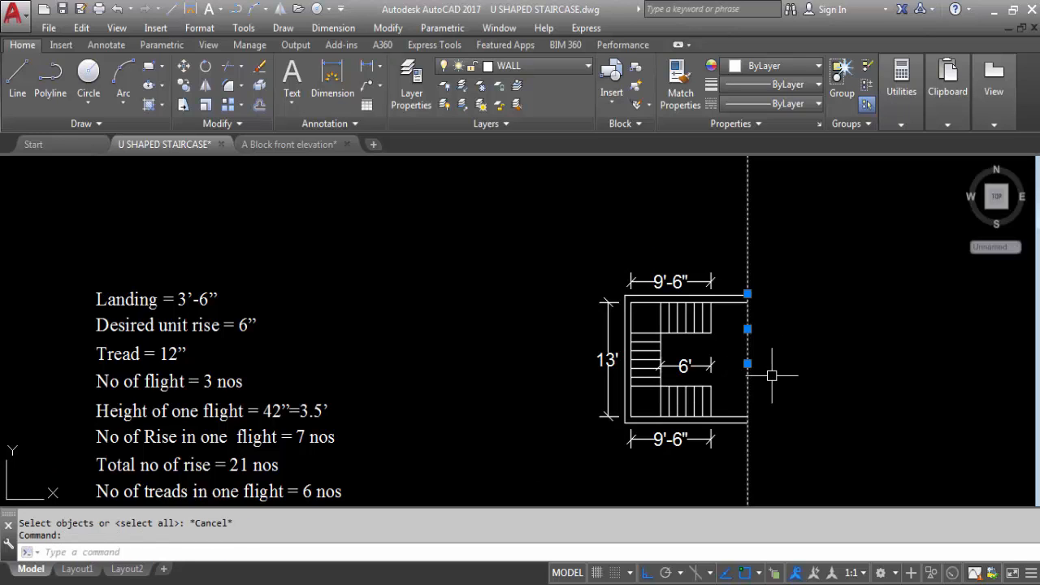
key(Delete)
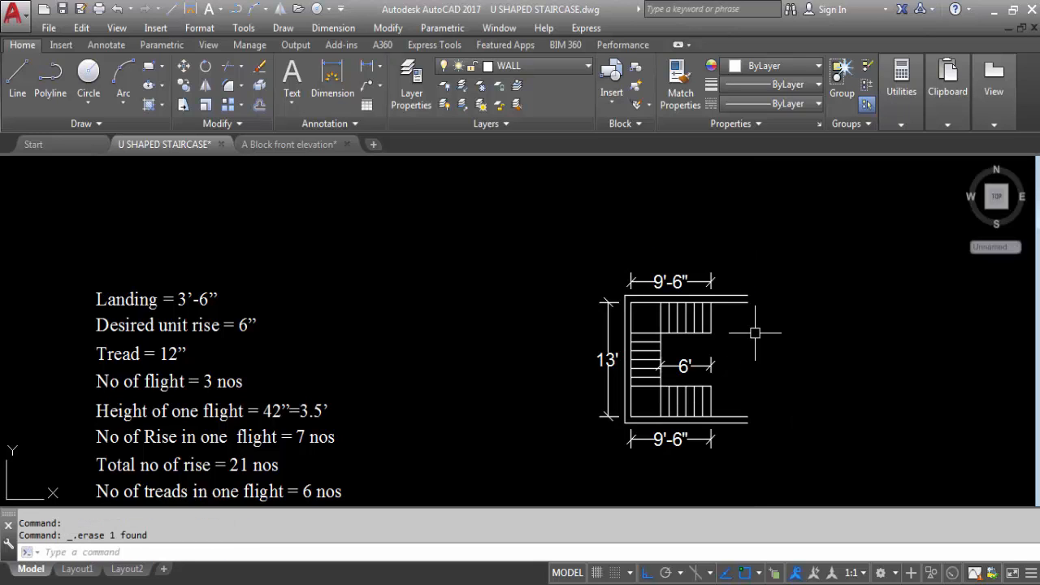
scroll(755, 332, up, 4)
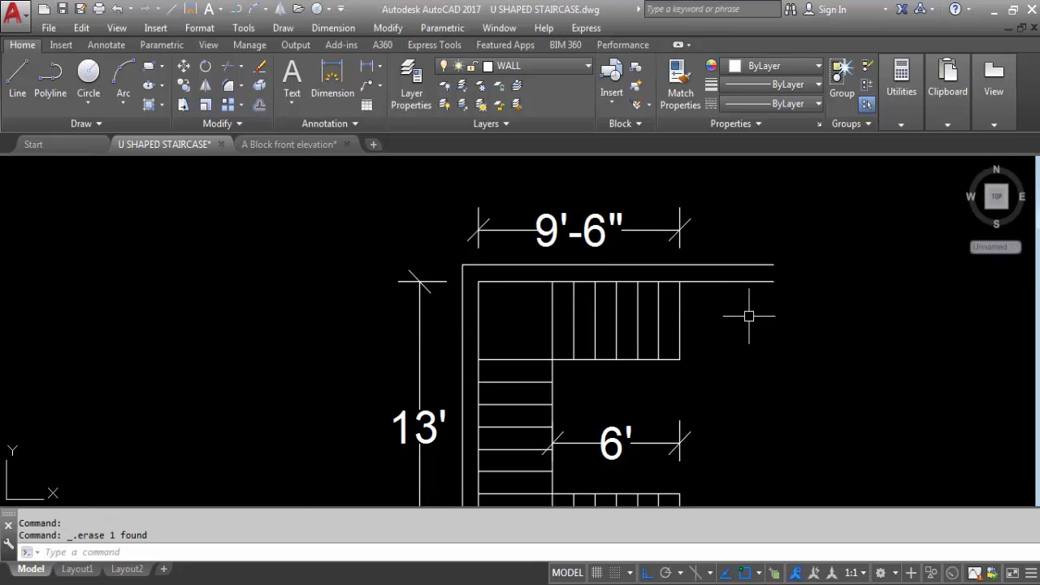
scroll(708, 262, down, 2)
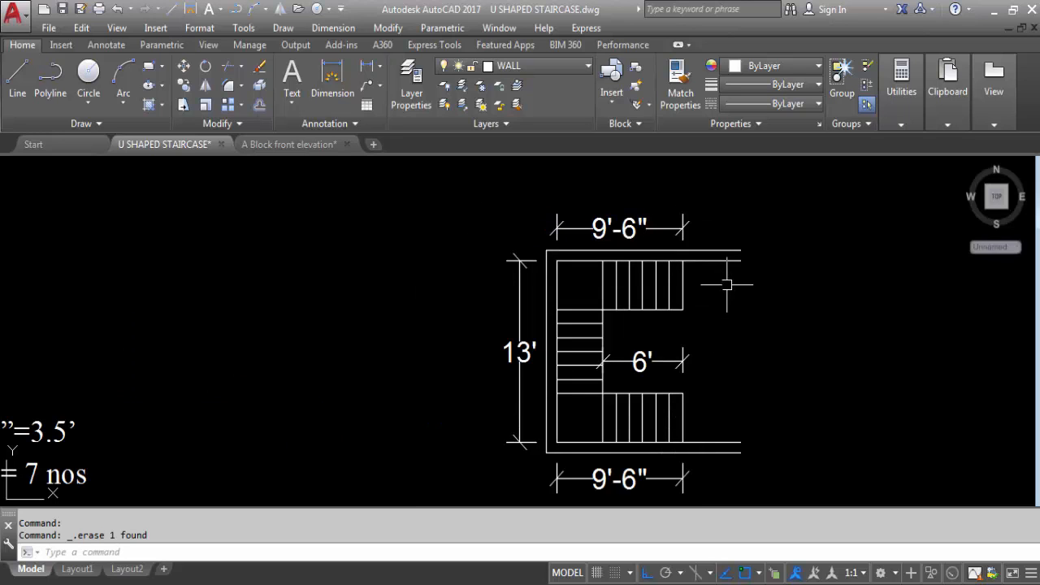
scroll(656, 269, down, 2)
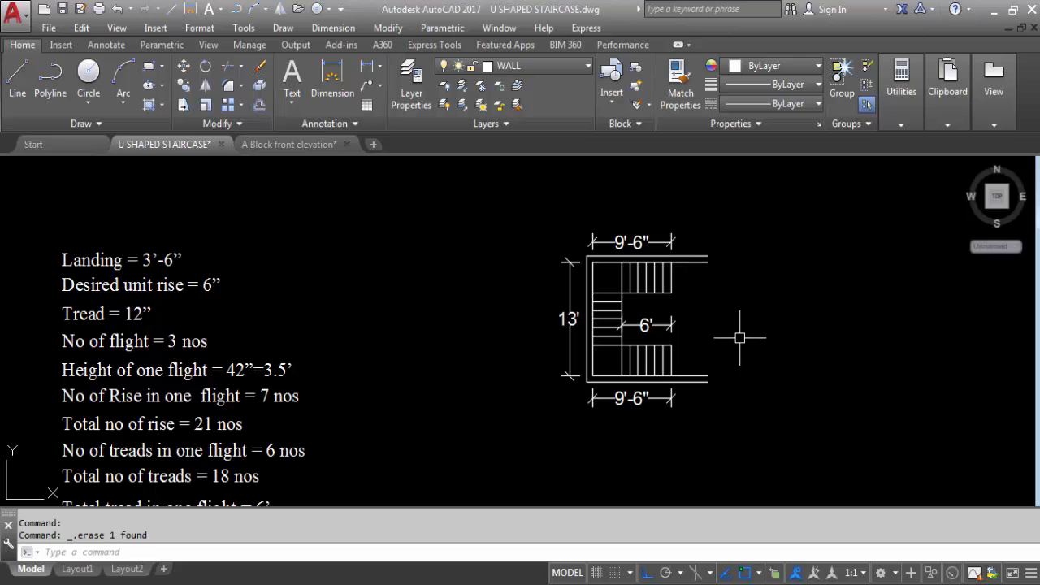
click(655, 325)
key(Delete)
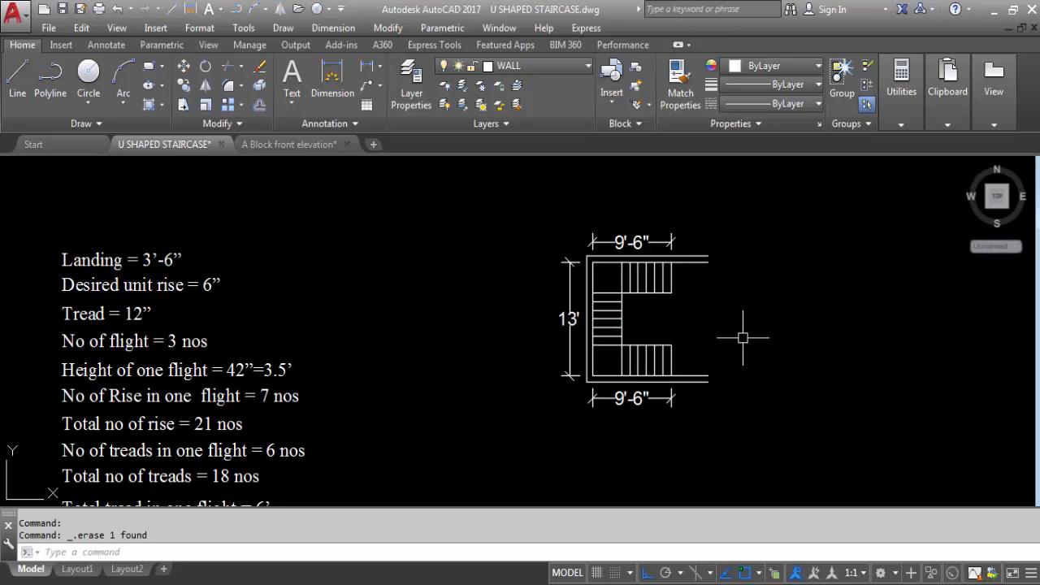
- Offset the inner edges of the upper, middle and lower flights 3" into the central opening
text(o)
key(Return)
scroll(645, 301, up, 4)
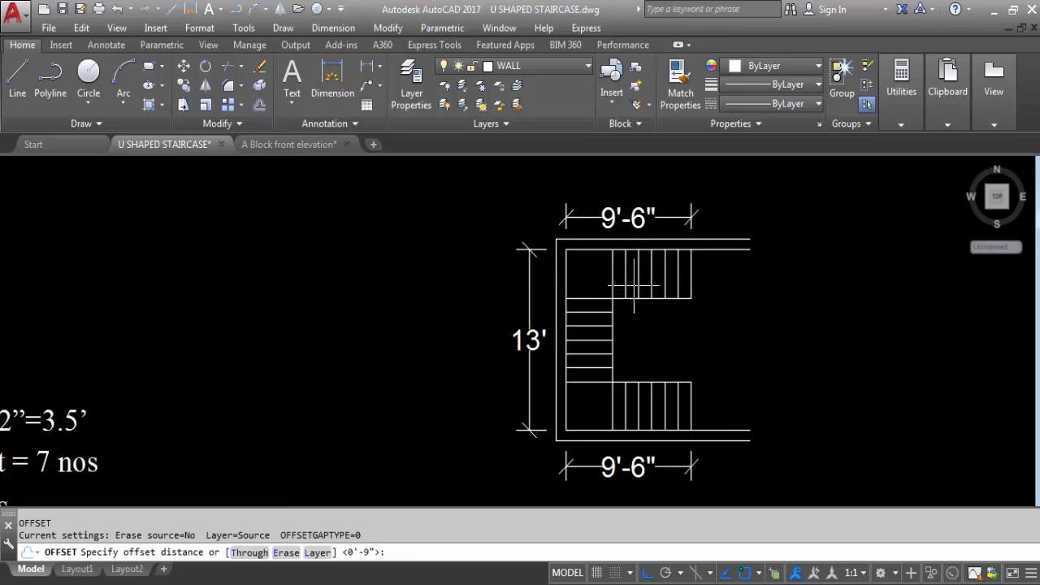
text(3)
key(Return)
scroll(668, 313, up, 2)
click(674, 304)
click(678, 362)
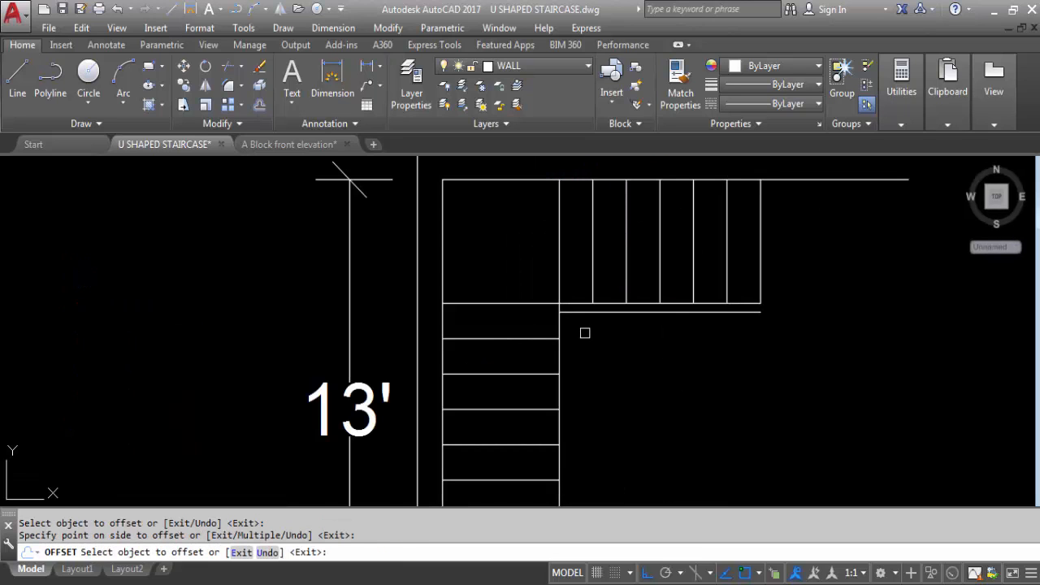
scroll(604, 367, down, 4)
scroll(603, 366, up, 5)
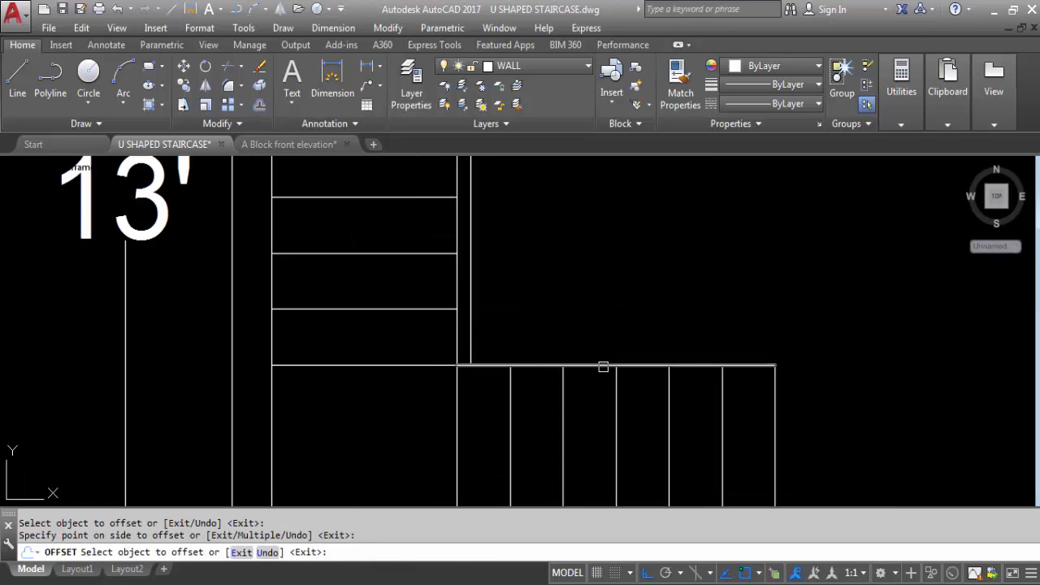
click(603, 367)
click(655, 330)
key(Escape)
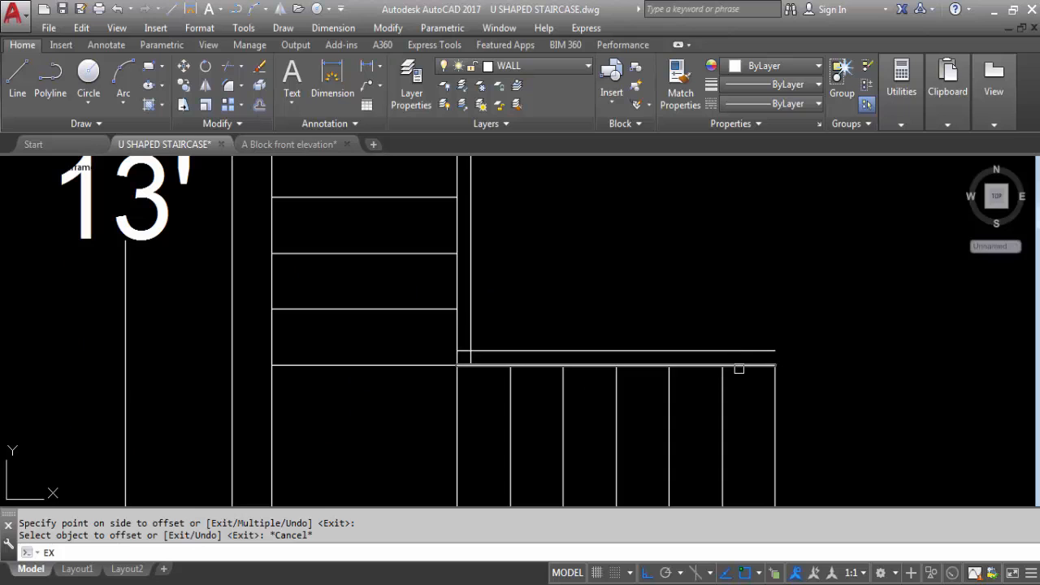
- Extend the end lines of the lower and upper flights to the offset lines, closing the strip's open ends
key(Return)
click(764, 352)
key(Return)
click(776, 399)
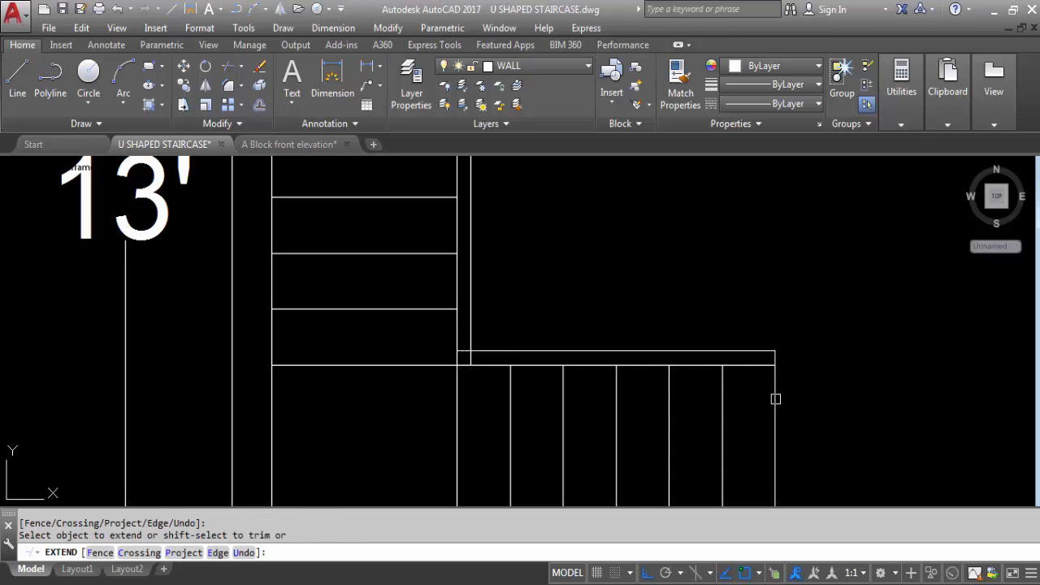
click(775, 399)
scroll(776, 399, down, 3)
scroll(770, 288, up, 4)
key(Escape)
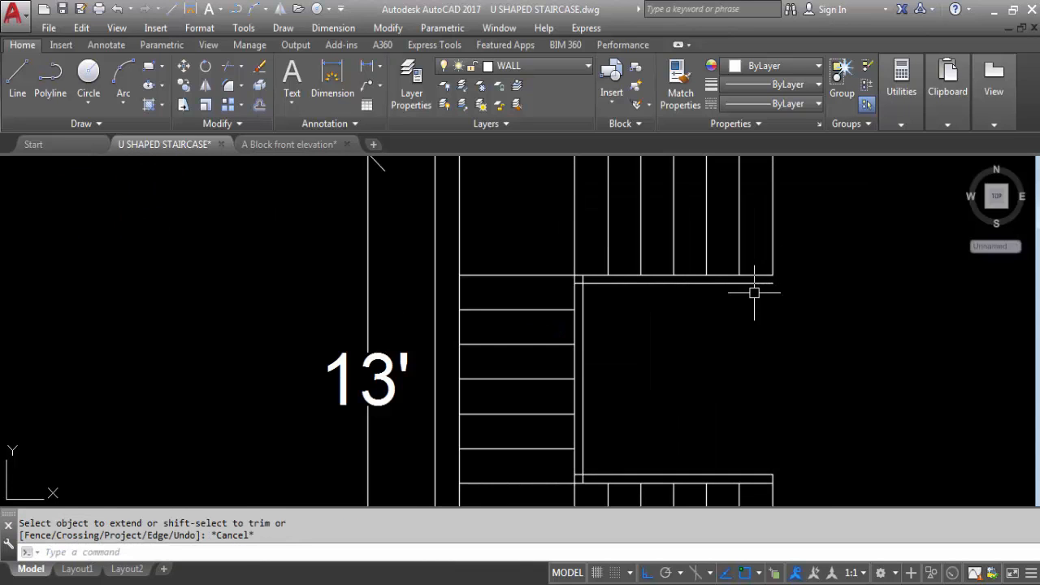
text(EX)
key(Return)
click(756, 282)
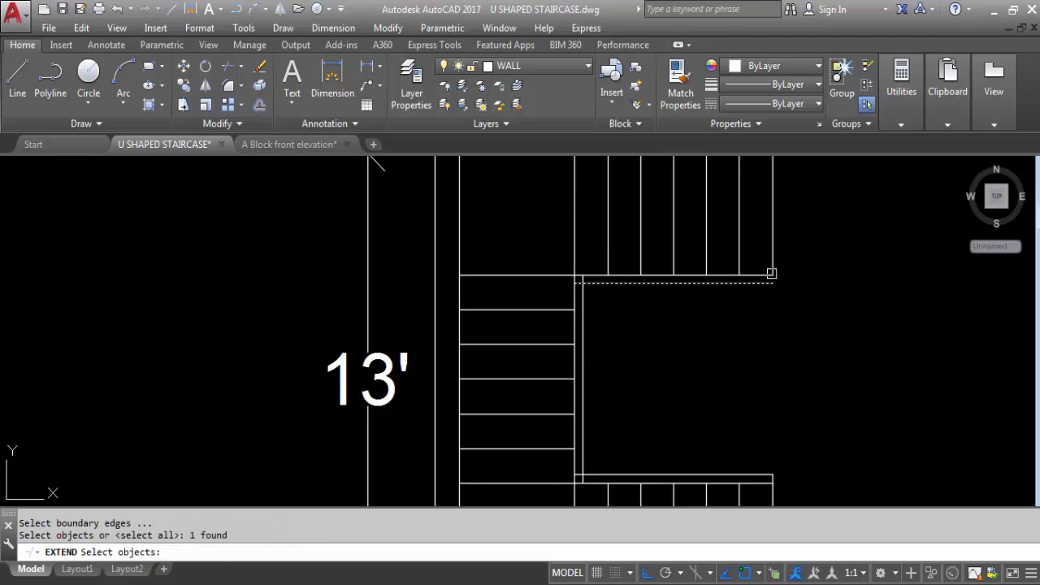
key(Return)
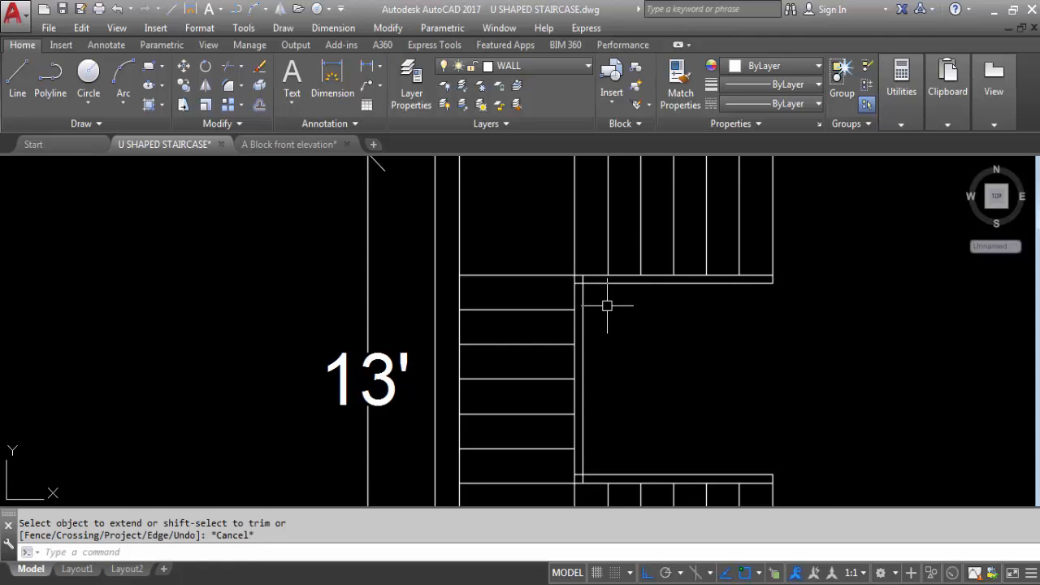
- Trim the overlapping offset line ends at the upper and lower inner corners of the opening
key(Return)
key(Return)
scroll(606, 301, up, 5)
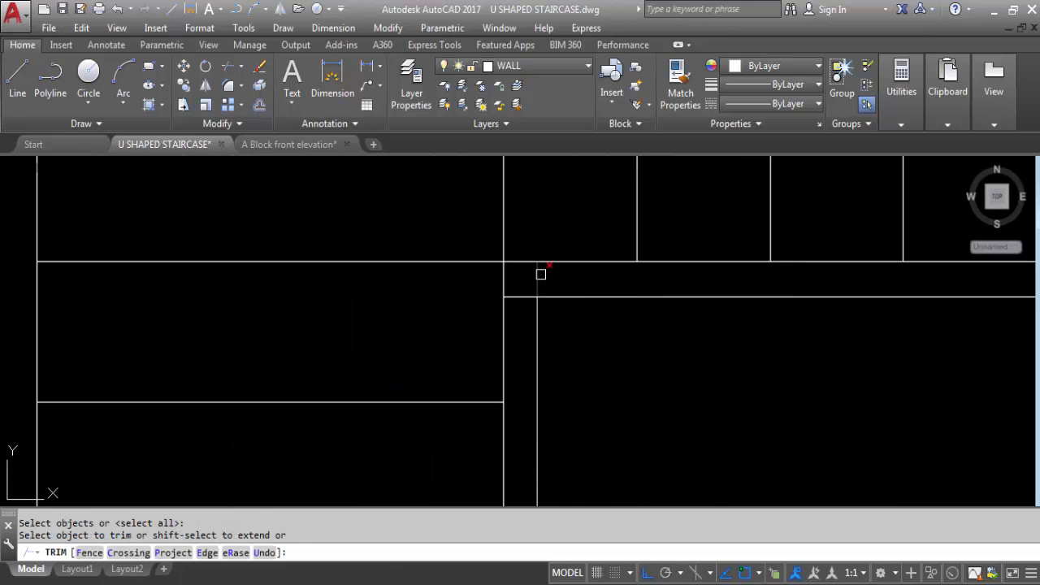
click(533, 294)
scroll(544, 325, down, 8)
scroll(520, 372, up, 6)
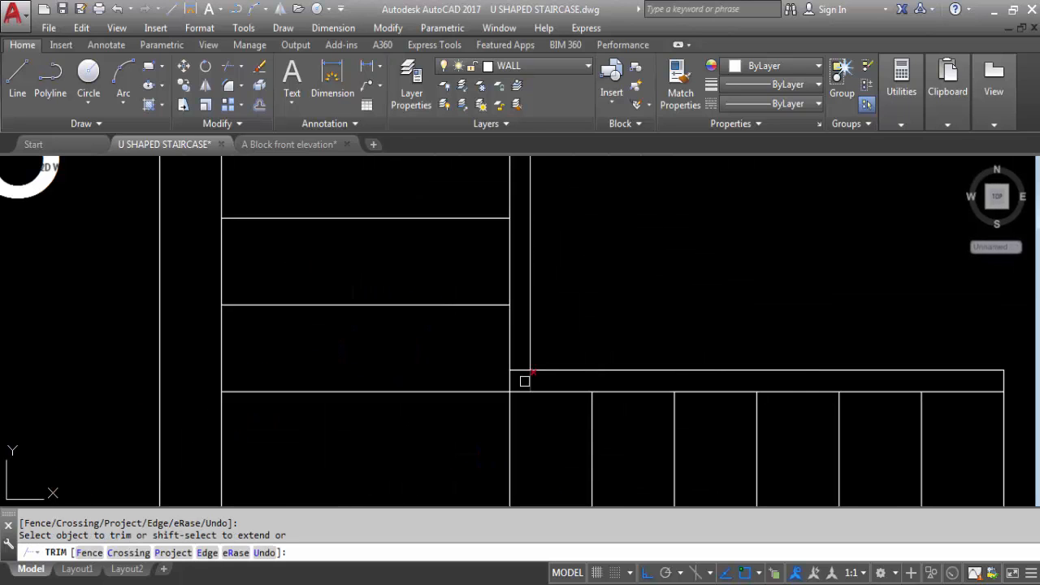
click(531, 379)
scroll(552, 369, down, 5)
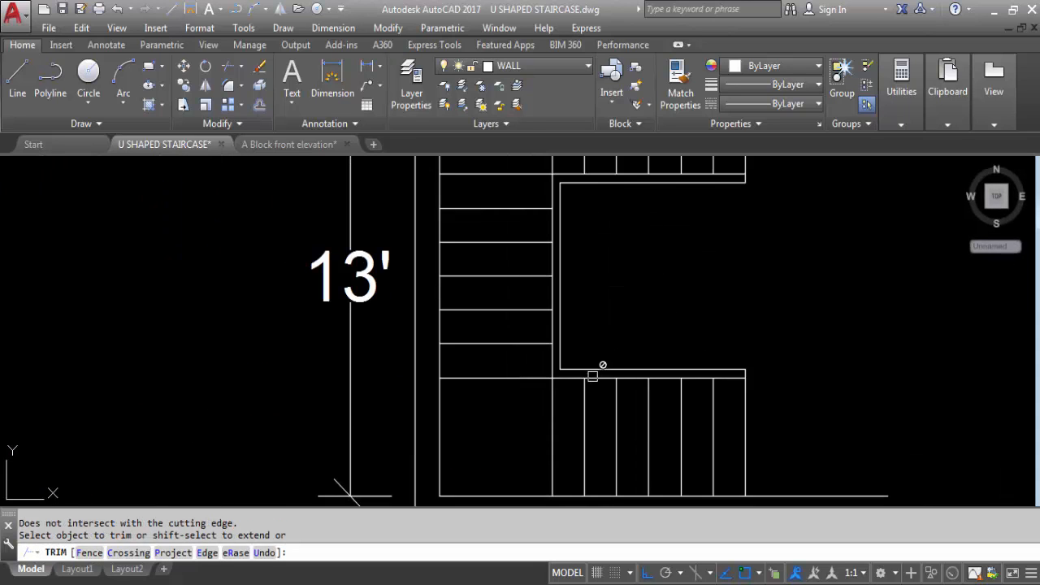
click(662, 389)
key(Escape)
scroll(681, 344, down, 2)
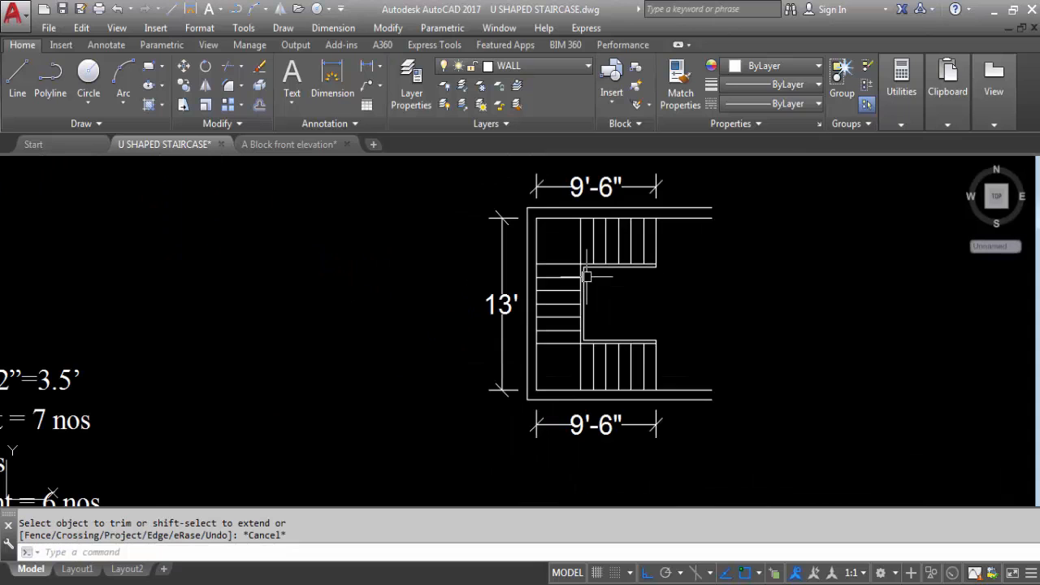
middle_drag(793, 347, 726, 371)
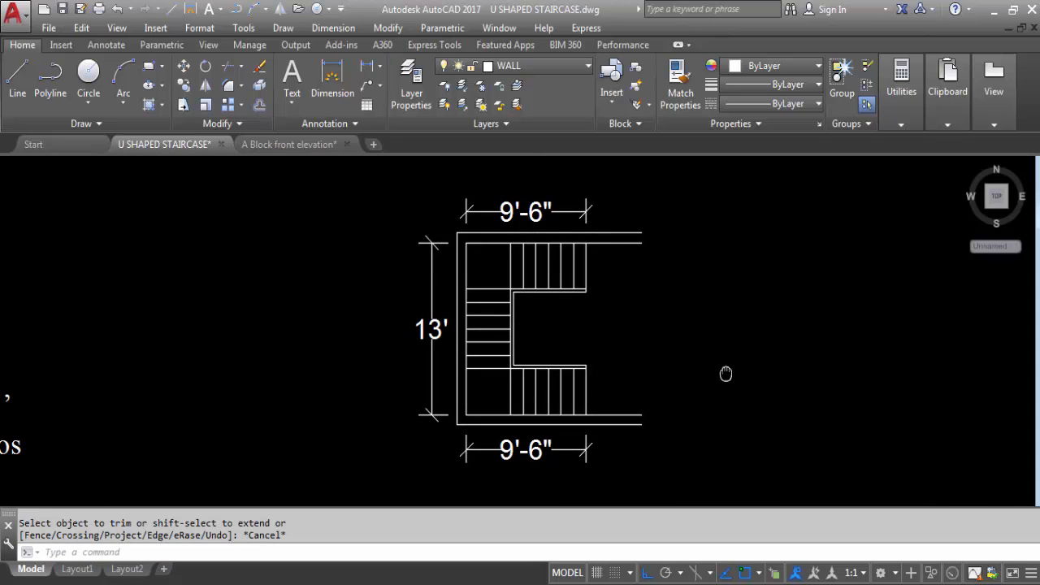
- Save the staircase drawing
scroll(736, 358, down, 2)
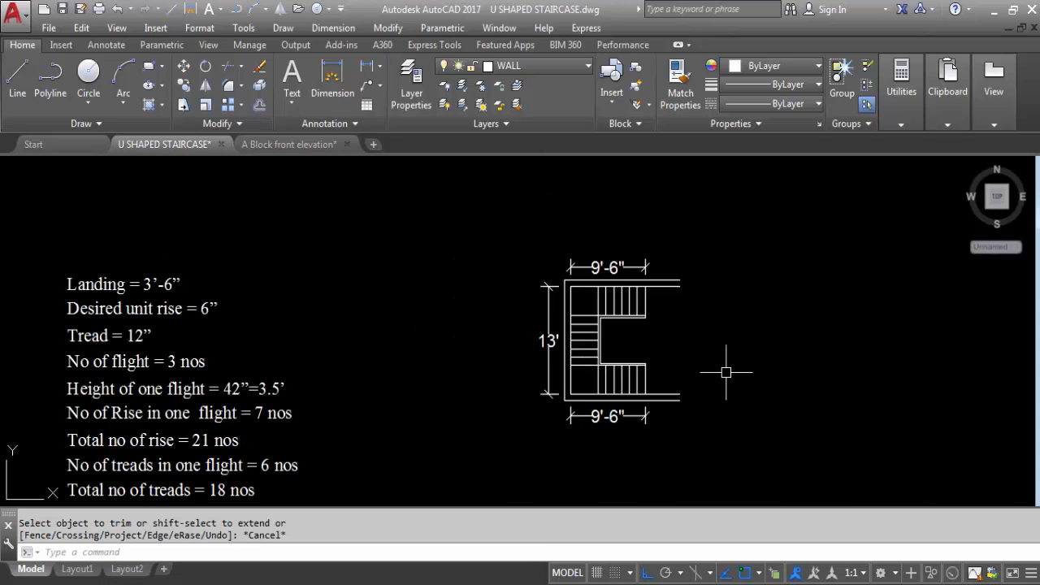
scroll(554, 391, up, 2)
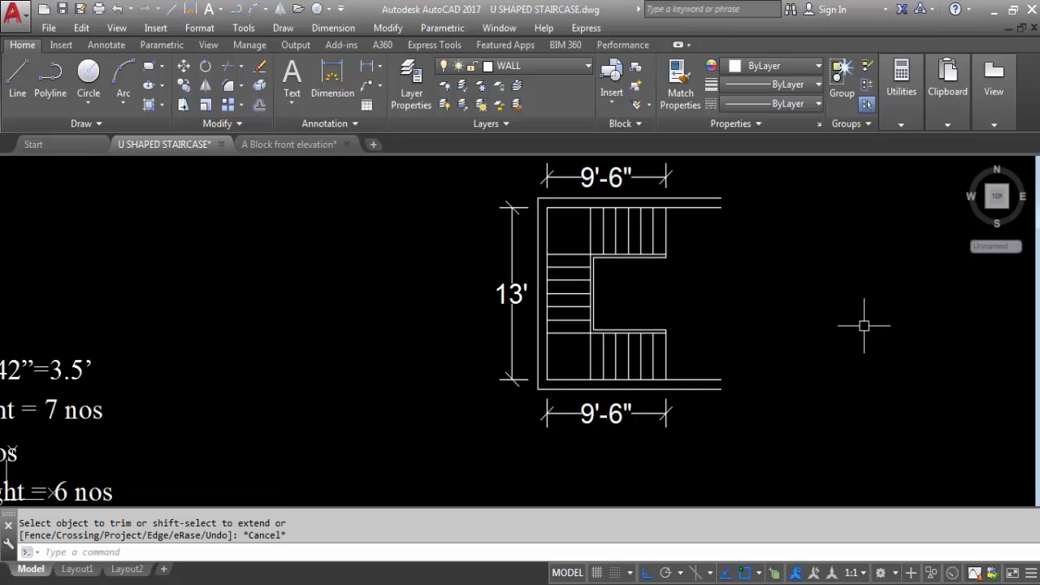
mouse_move(864, 325)
middle_down()
mouse_move(839, 348)
mouse_move(816, 334)
middle_up()
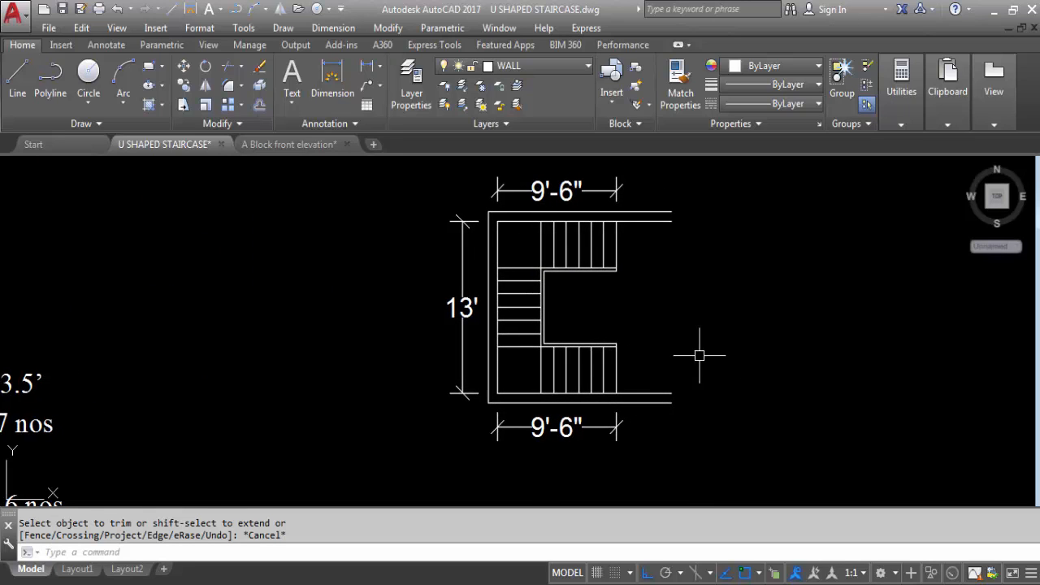
key(ctrl+s)
scroll(664, 298, down, 1)
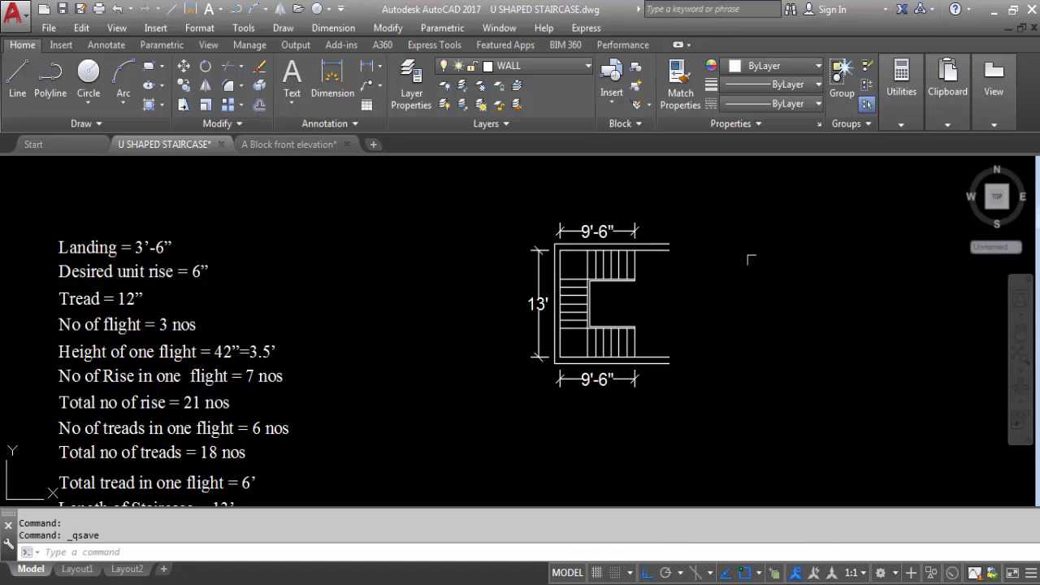
- Draw a horizontal leader arrow along the middle of the lower flight, with its tip at the landing edge and no annotation text
mouse_move(781, 319)
middle_down()
mouse_move(697, 293)
mouse_move(671, 320)
middle_up()
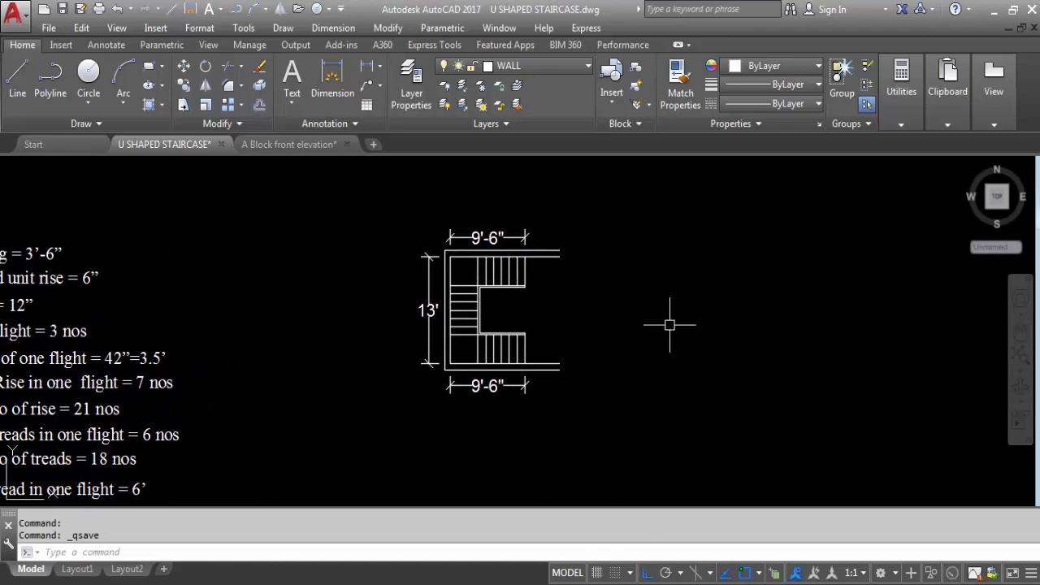
scroll(566, 349, up, 2)
middle_drag(602, 334, 631, 349)
middle_drag(691, 395, 680, 378)
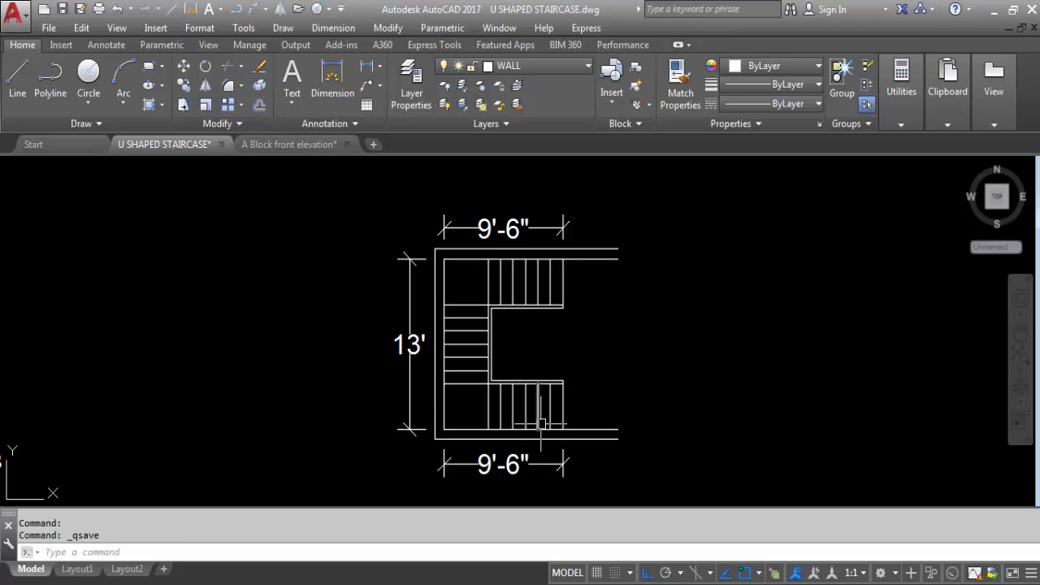
text(E)
key(Return)
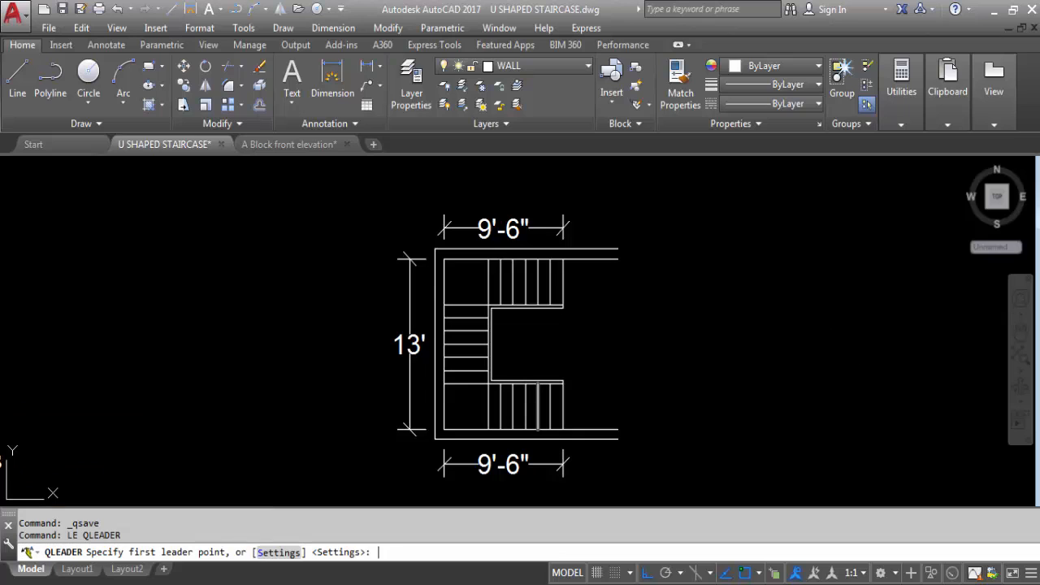
key(Return)
click(683, 171)
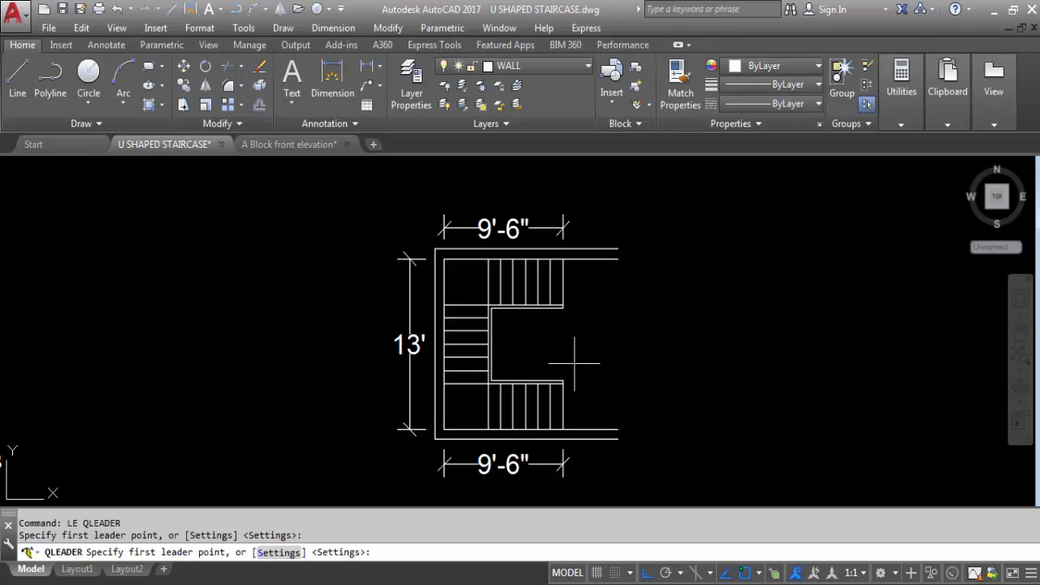
click(488, 406)
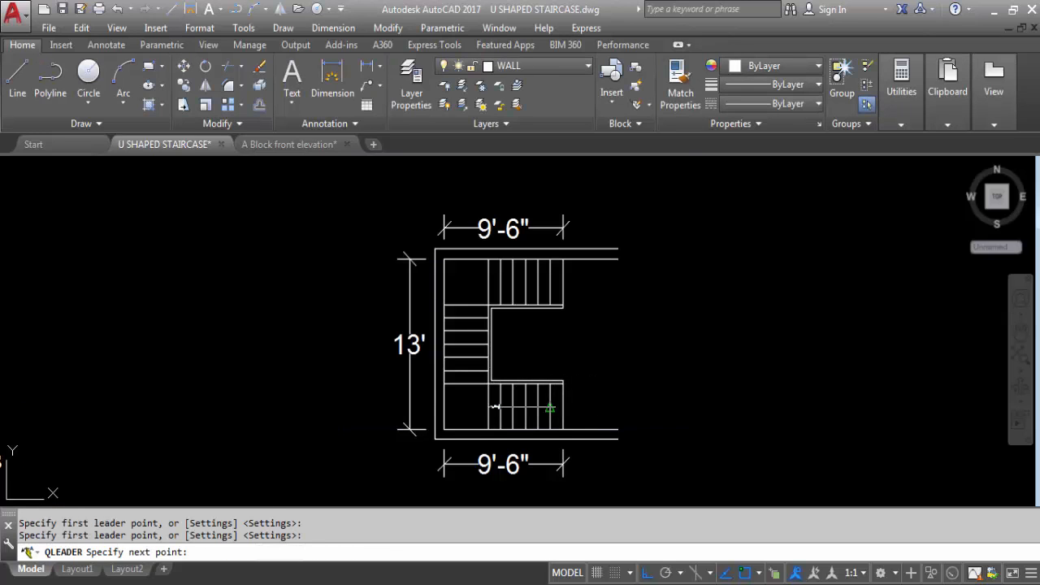
scroll(556, 407, up, 5)
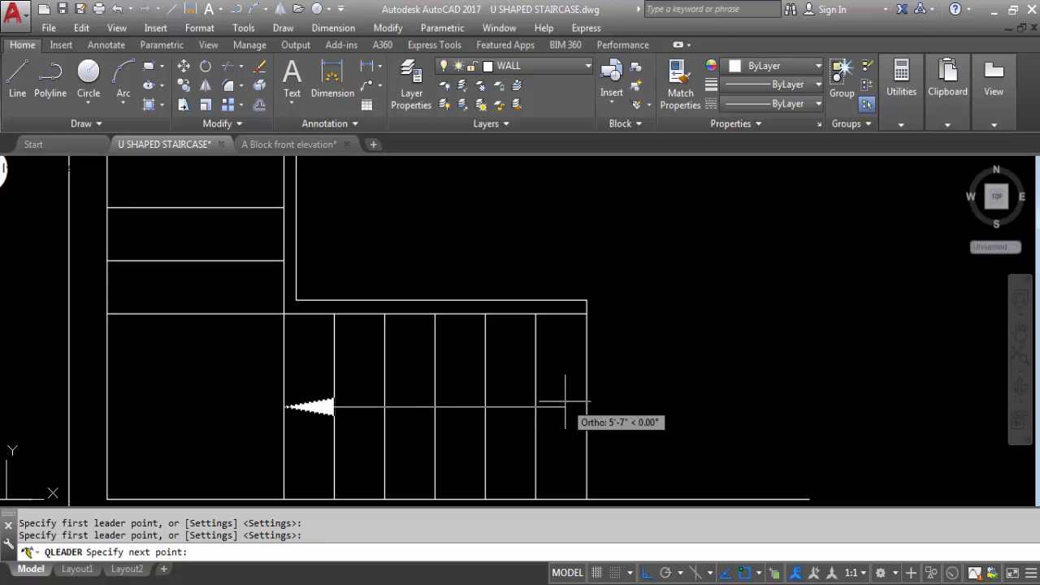
click(513, 406)
key(Escape)
scroll(529, 368, down, 10)
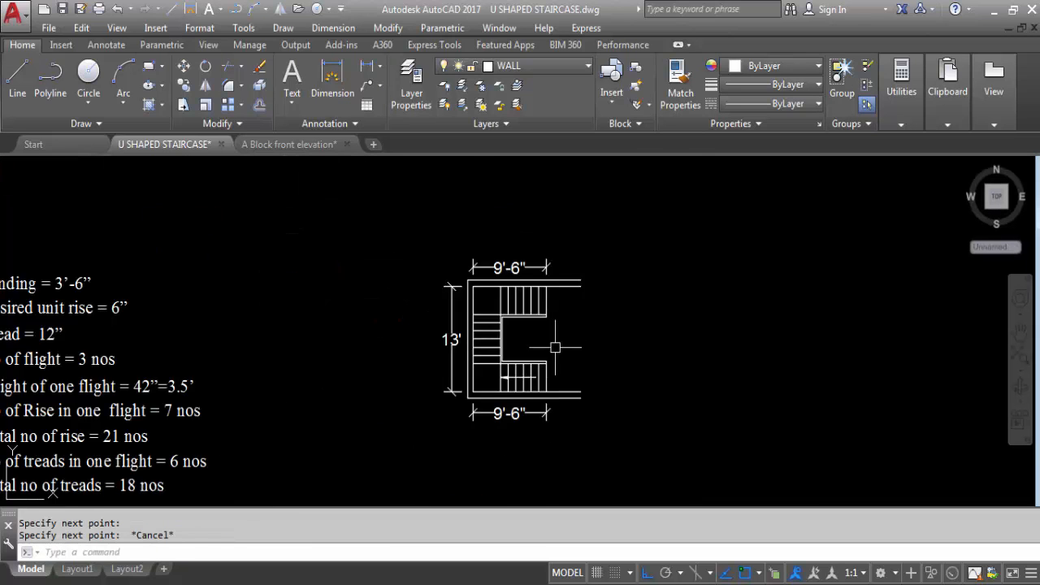
- Copy the "Tread = 12”" note and paste it at the tail of the lower flight's leader arrow
scroll(314, 364, up, 2)
click(199, 318)
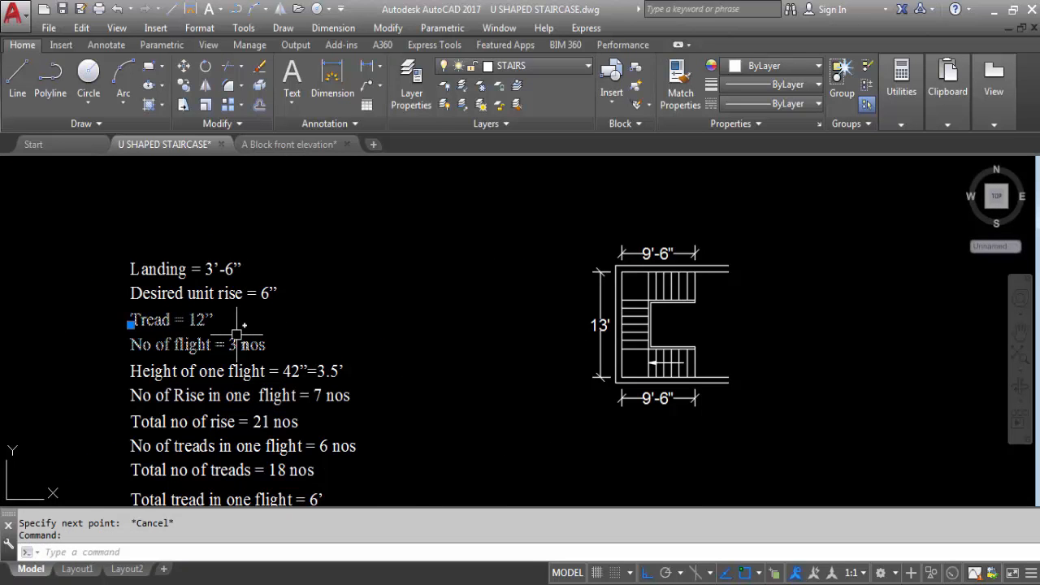
key(ctrl+c)
key(ctrl+v)
scroll(658, 365, up, 3)
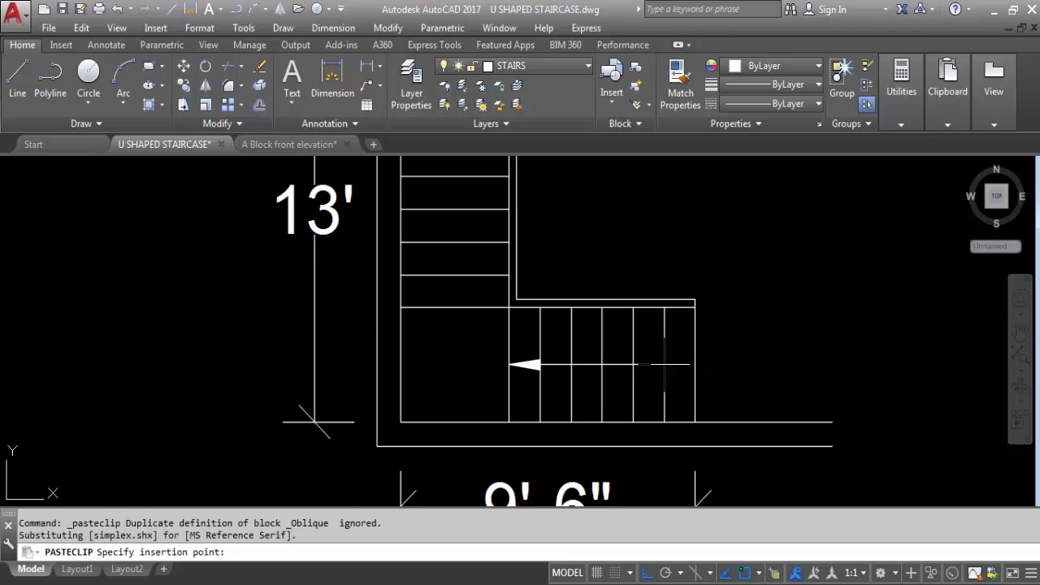
scroll(648, 405, up, 2)
click(647, 405)
- Change the pasted note's text to "UP"
click(787, 345)
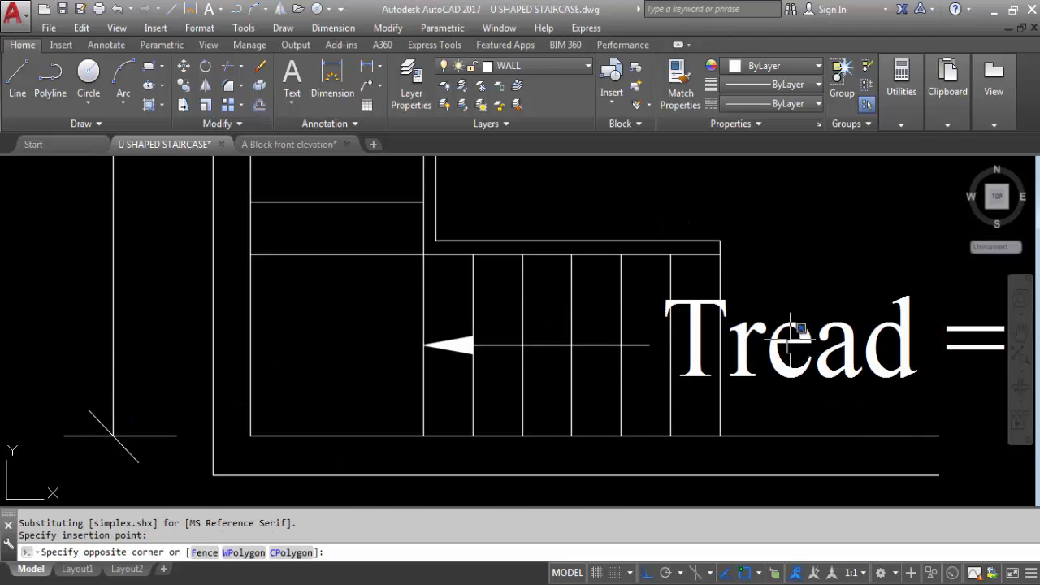
click(775, 341)
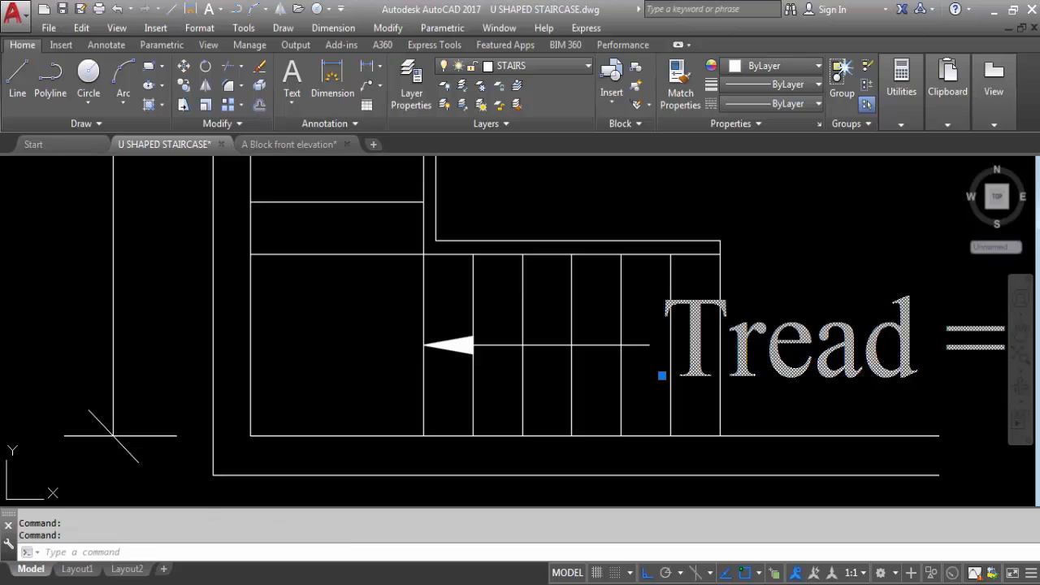
double_click(775, 342)
text(UP)
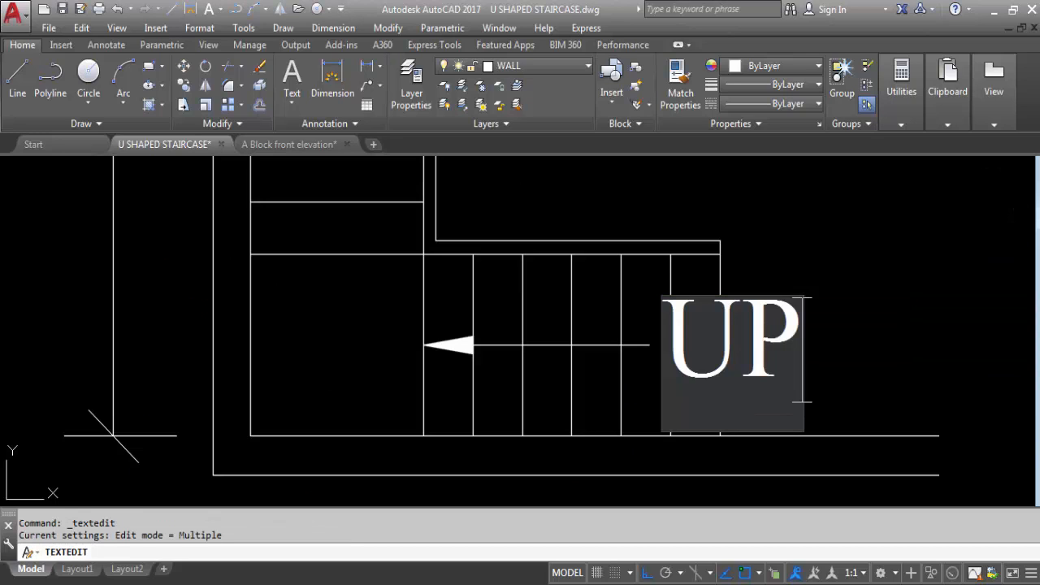
click(892, 330)
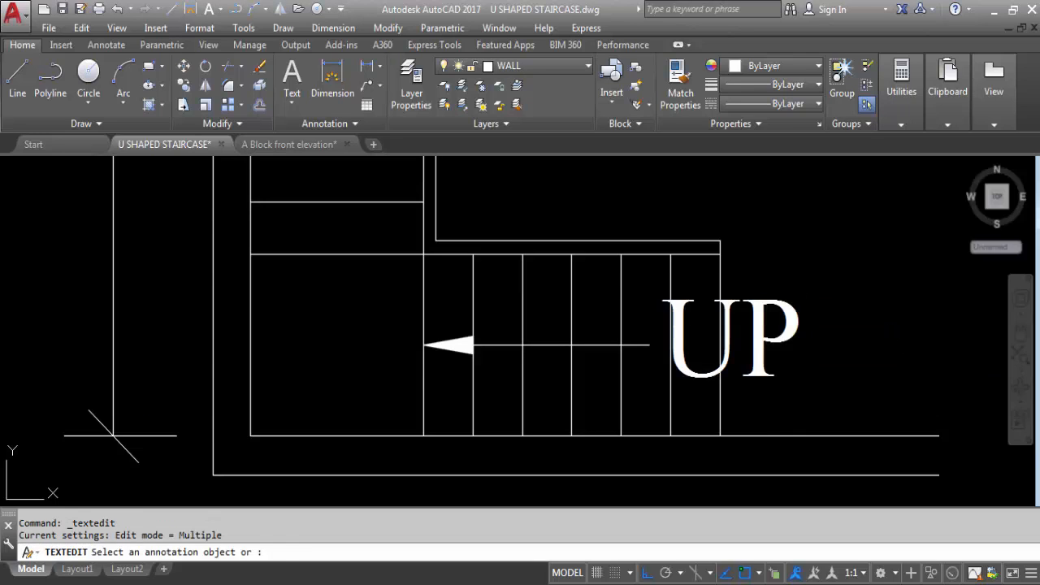
key(Escape)
- Set the UP text's height to 9", and reduce it further to 6"
click(789, 337)
right_click(792, 337)
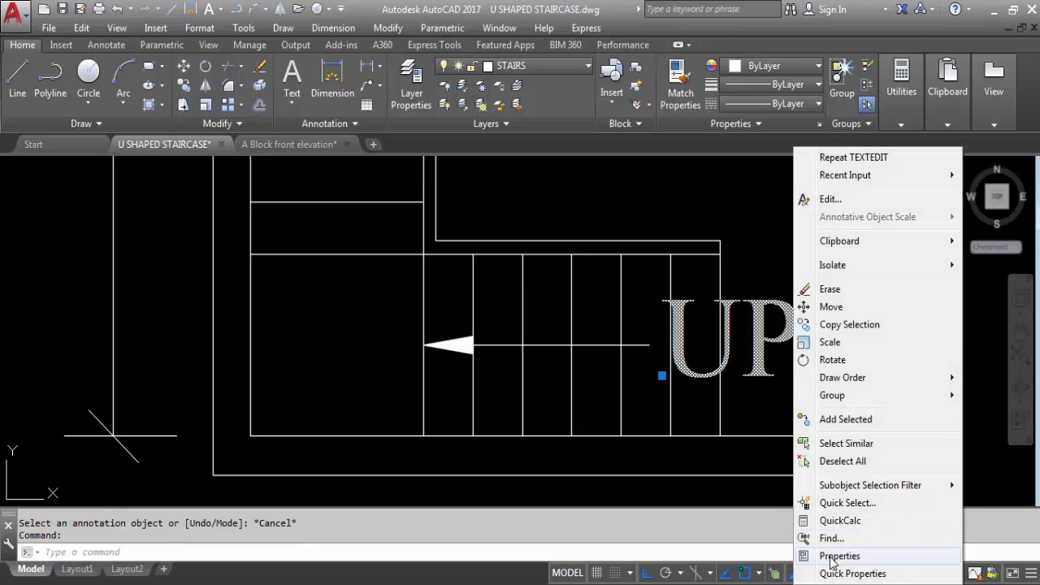
click(839, 556)
click(108, 343)
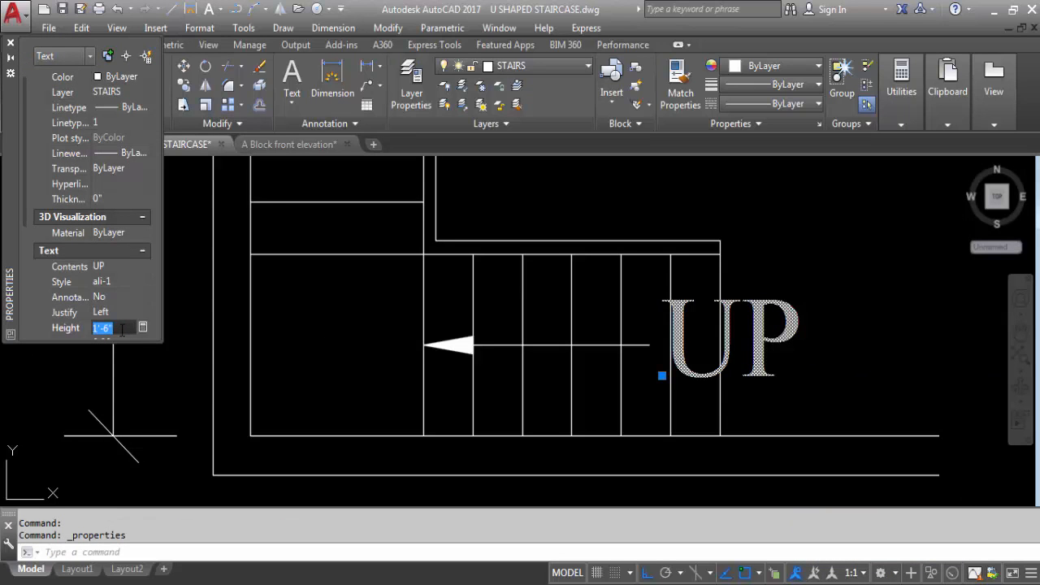
text(9)
key(Tab)
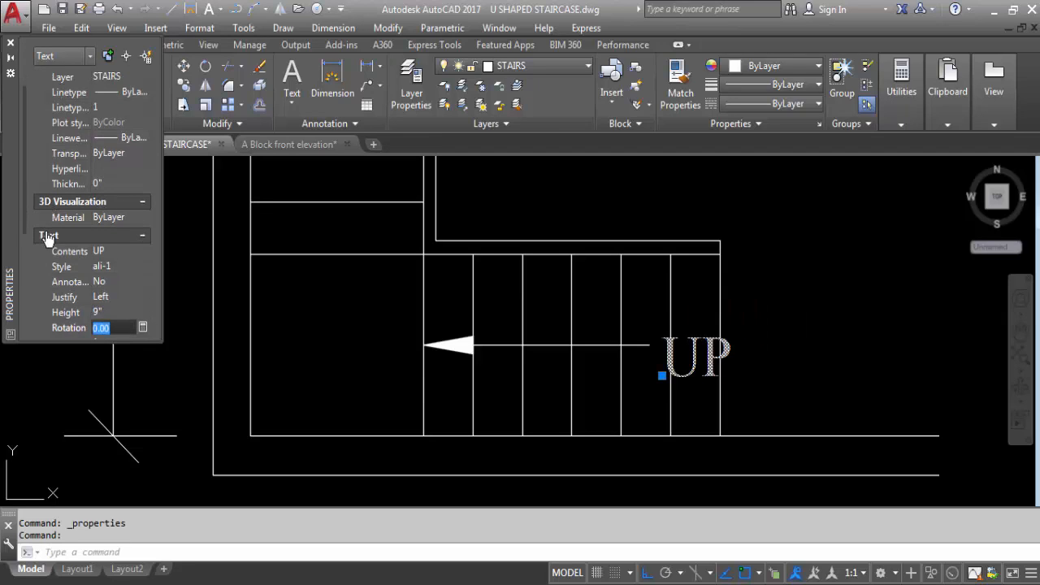
click(101, 312)
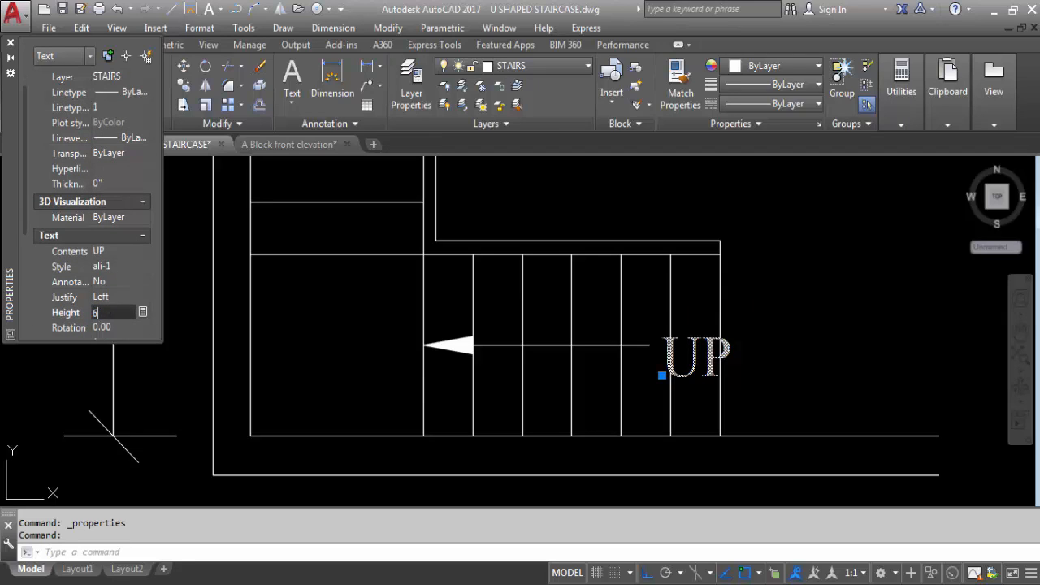
key(Tab)
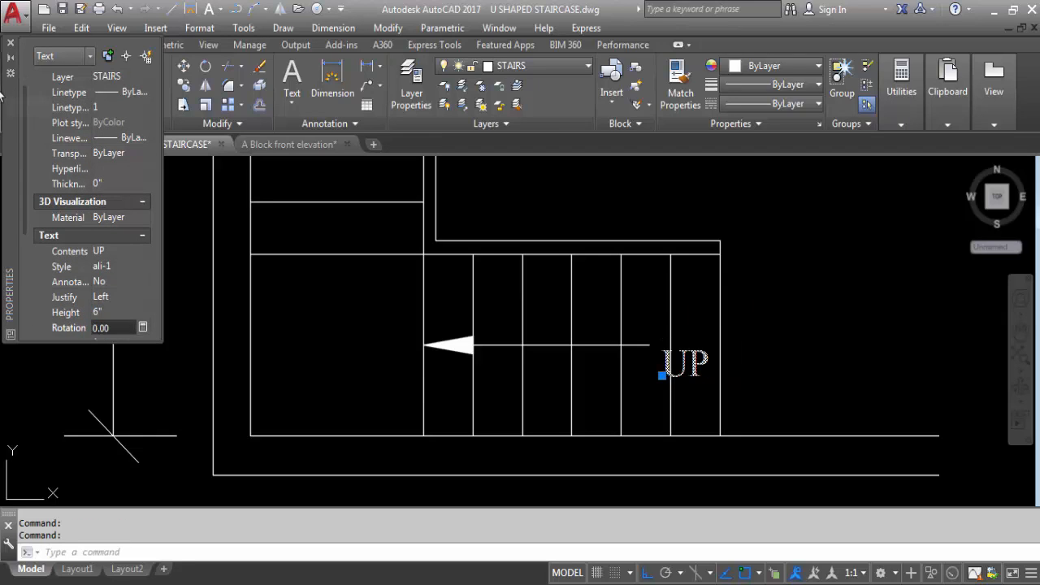
click(10, 43)
- Move the UP label with Ortho off so it lines up with the tail of the lower flight's arrow
text(m)
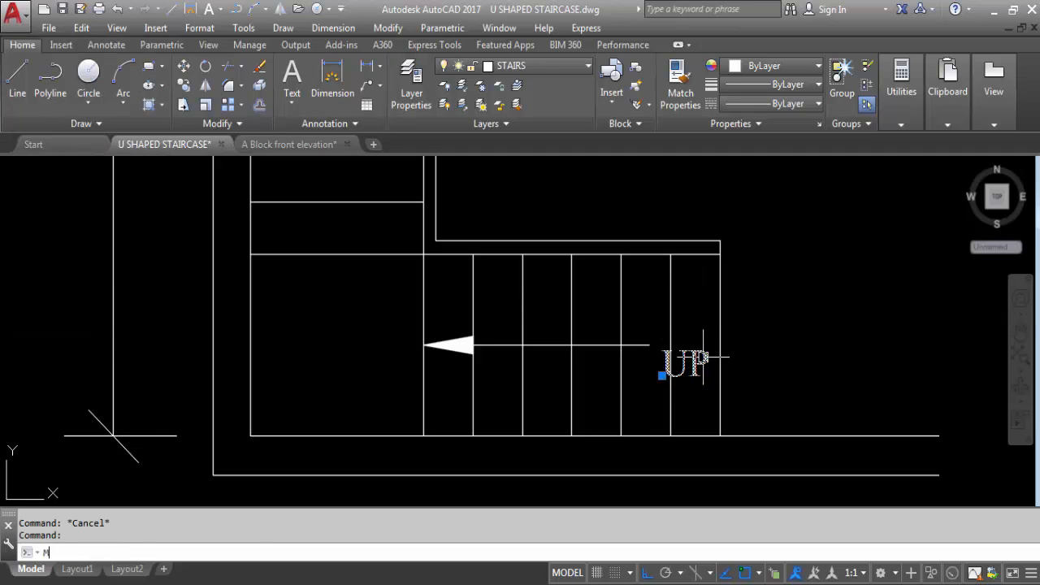
key(Return)
scroll(704, 357, up, 3)
click(704, 358)
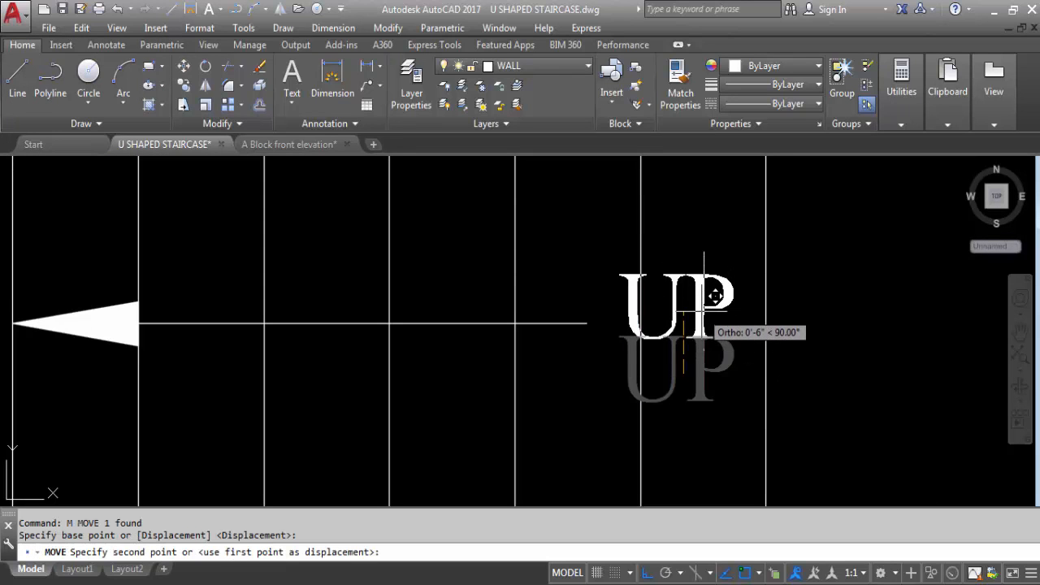
key(F8)
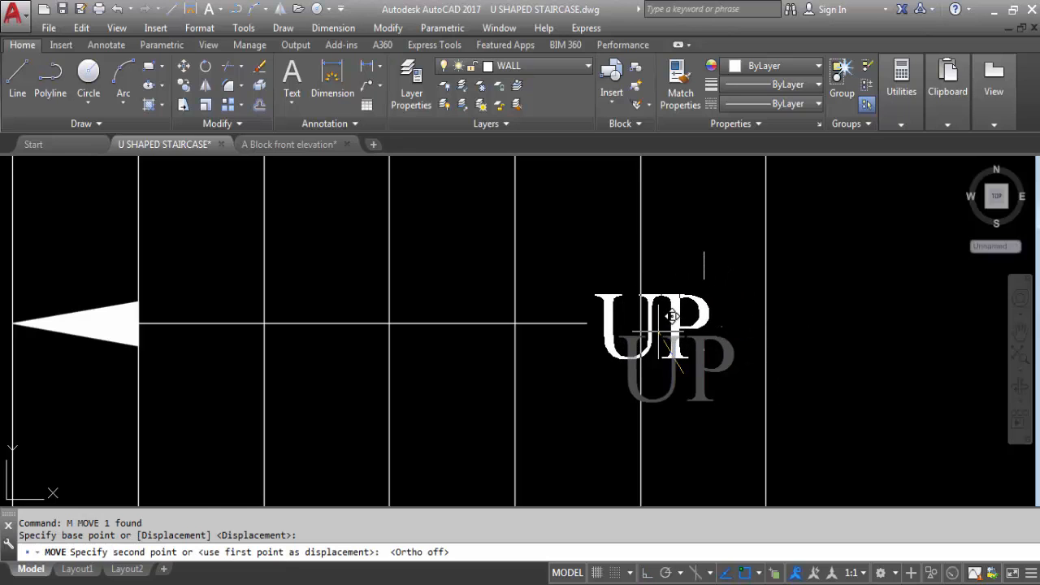
click(673, 317)
scroll(731, 349, down, 5)
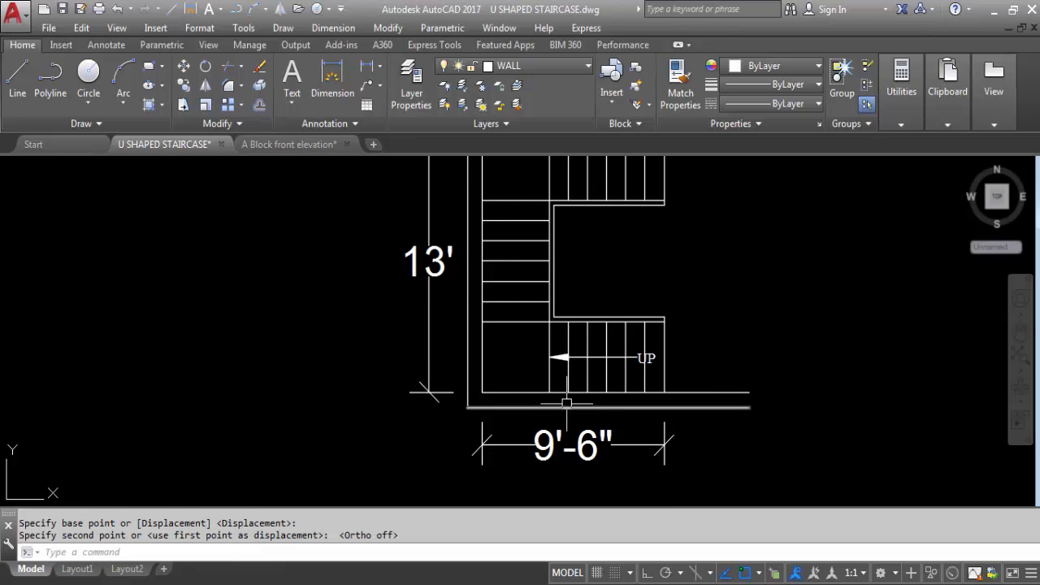
- Draw a vertical leader arrow about 4'-10" long up the middle flight with Ortho on, its tip at the upper landing edge
scroll(529, 363, down, 2)
scroll(532, 327, up, 2)
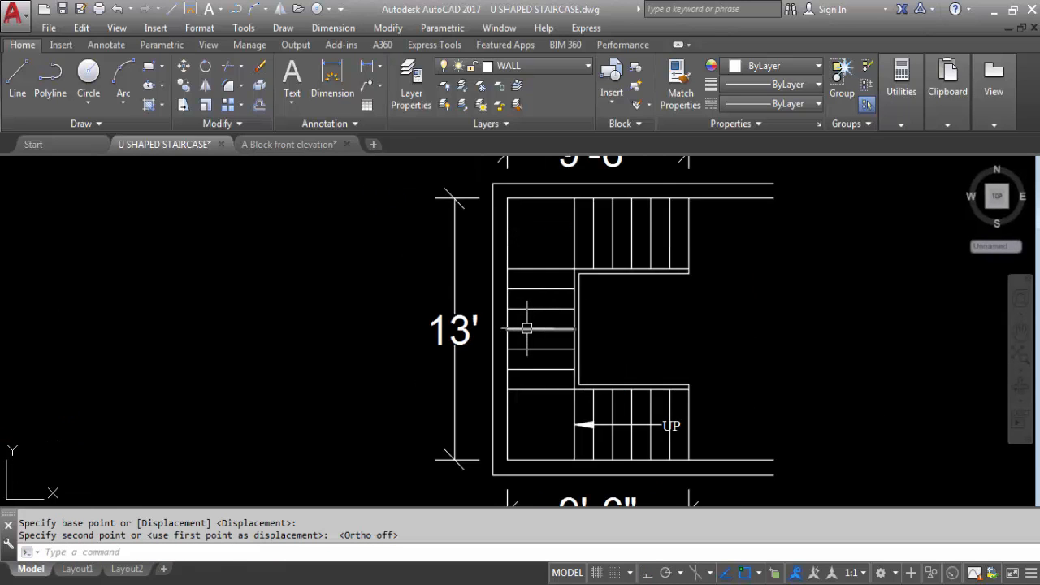
text(LE)
key(Return)
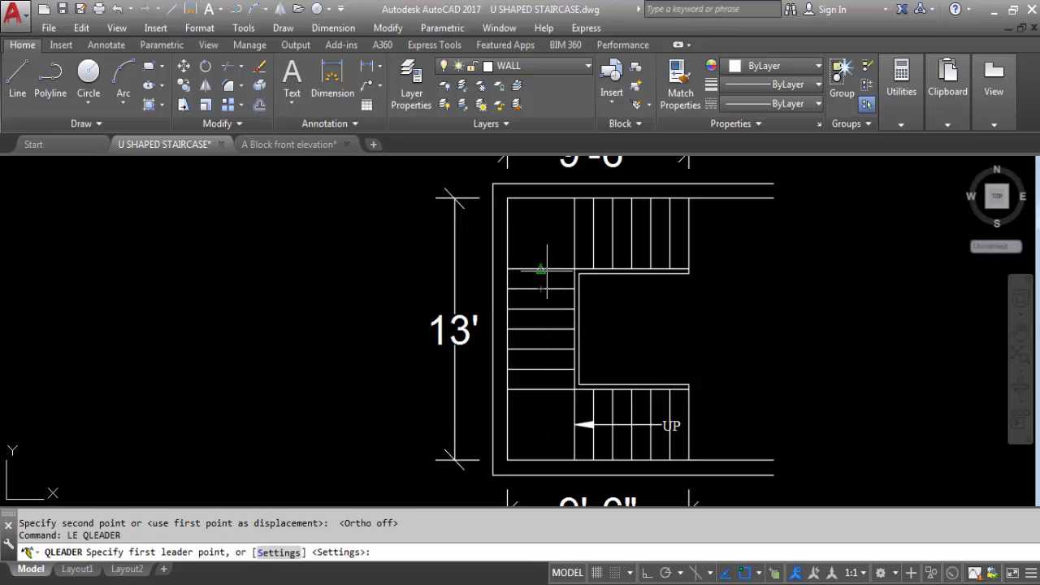
click(540, 269)
scroll(541, 344, up, 4)
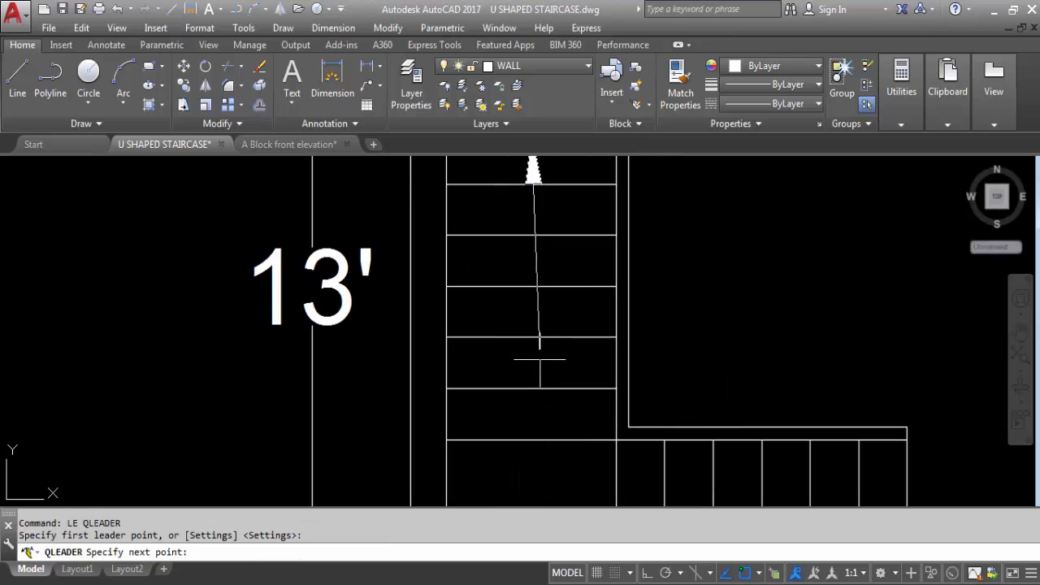
key(F8)
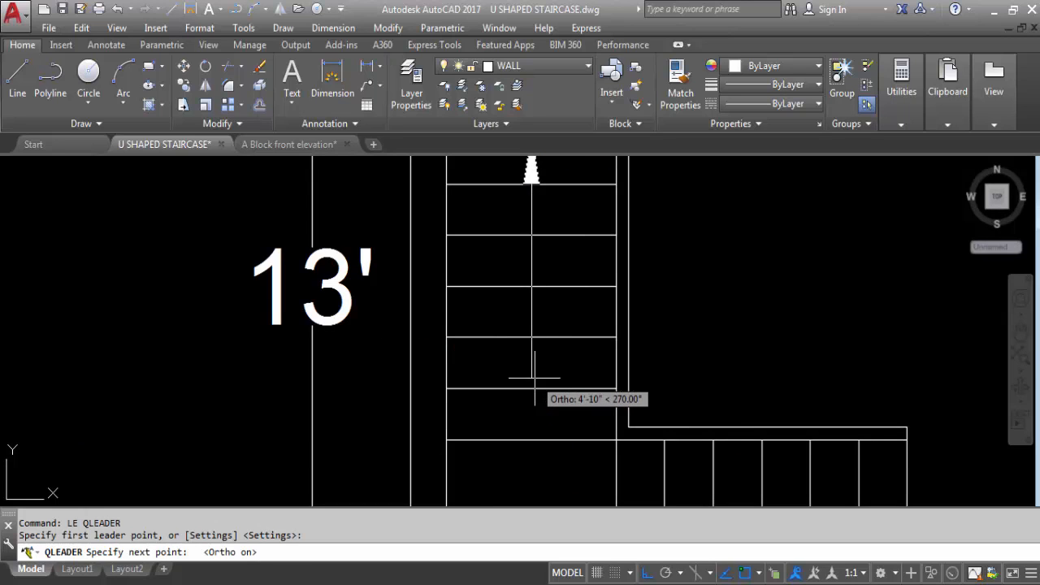
scroll(534, 377, down, 4)
key(Escape)
- Draw a horizontal leader arrow about 4'-2" long along the upper flight, pointing away from the landing to the last inner tread line
key(Return)
scroll(673, 225, up, 2)
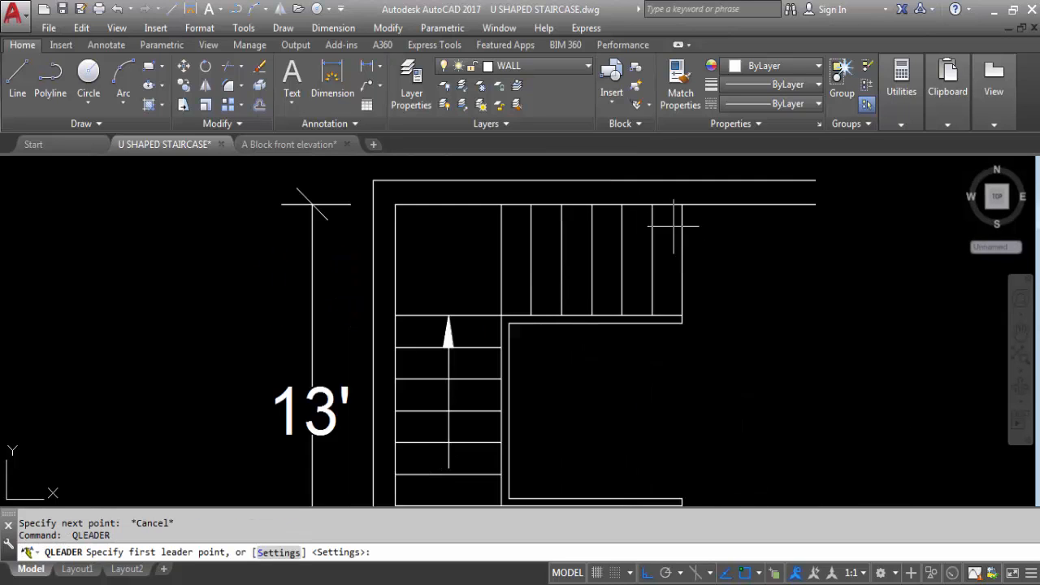
click(652, 259)
scroll(528, 260, up, 4)
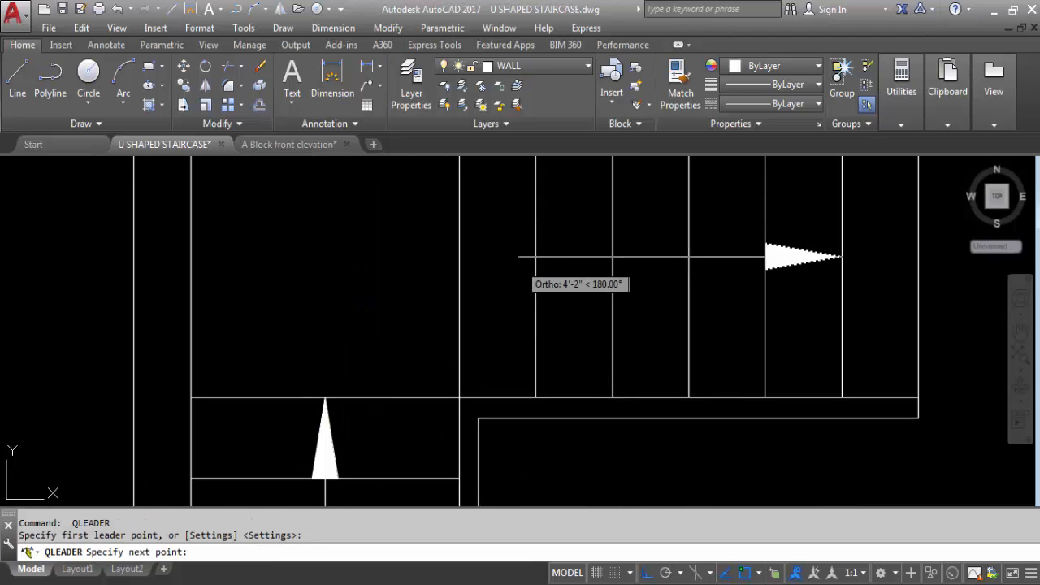
click(520, 257)
key(Escape)
scroll(548, 271, down, 8)
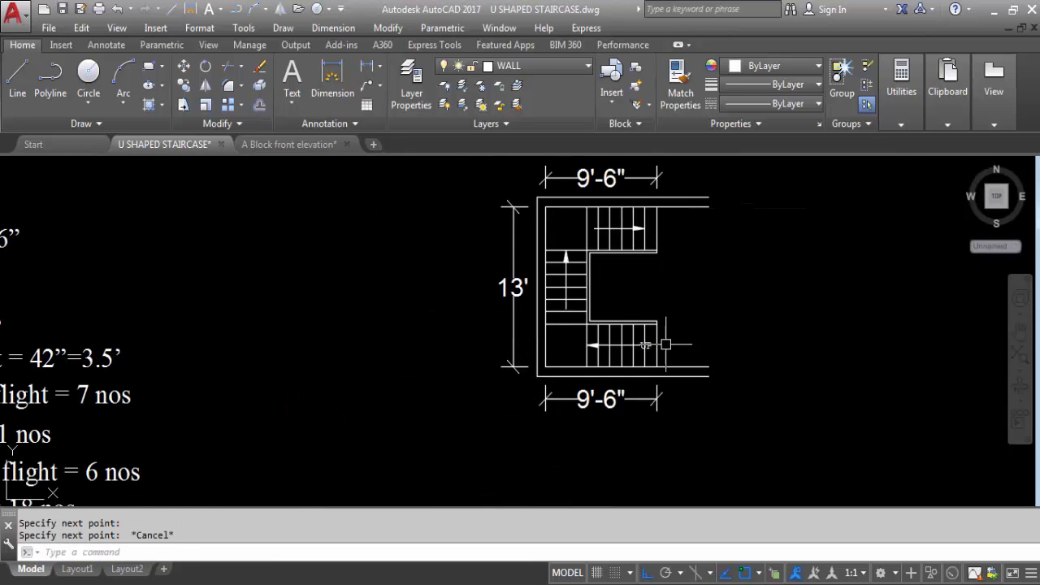
scroll(666, 345, up, 4)
scroll(664, 349, down, 4)
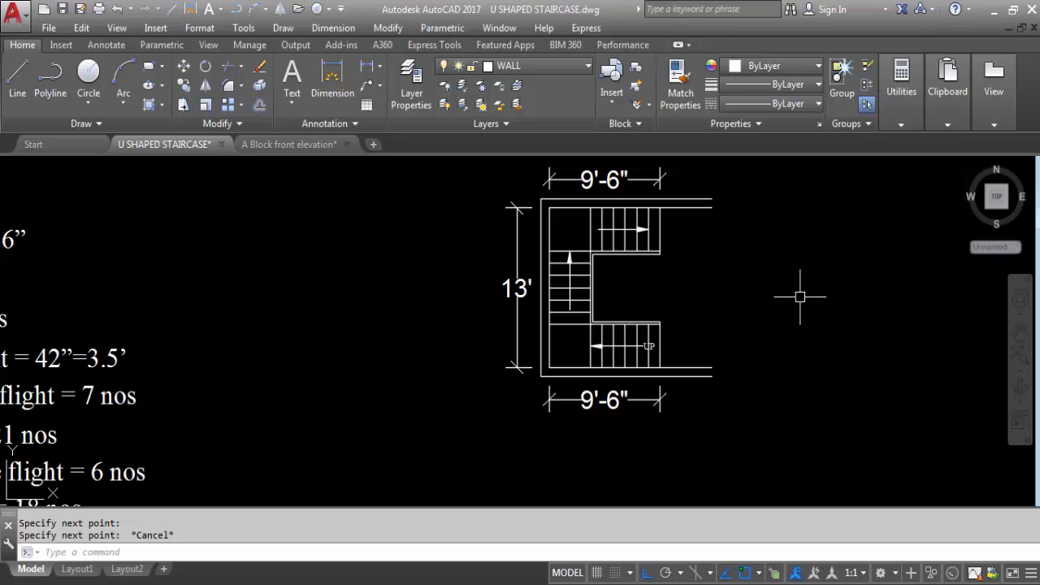
scroll(503, 305, down, 2)
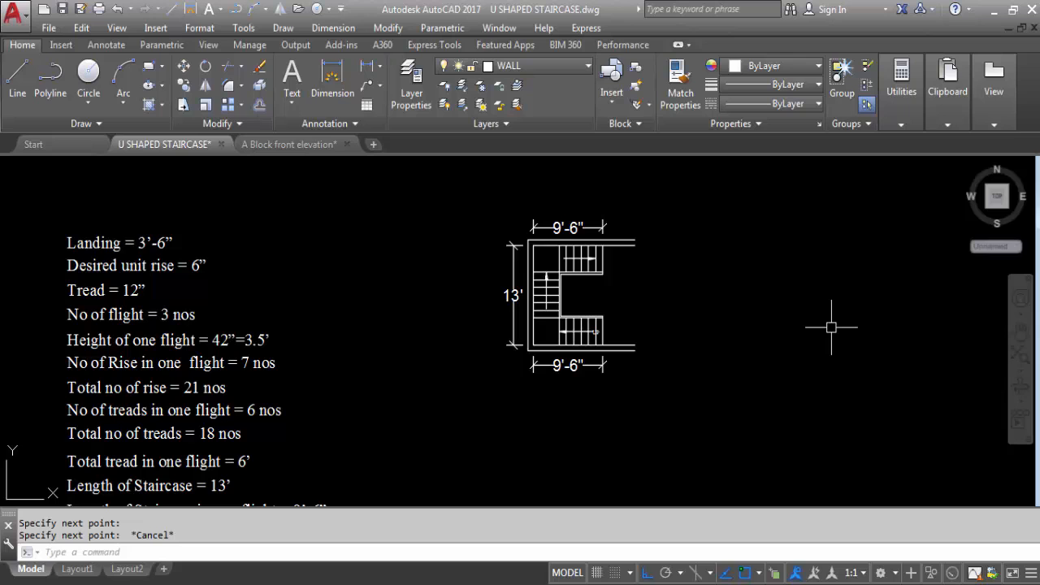
scroll(569, 244, up, 1)
scroll(779, 364, up, 1)
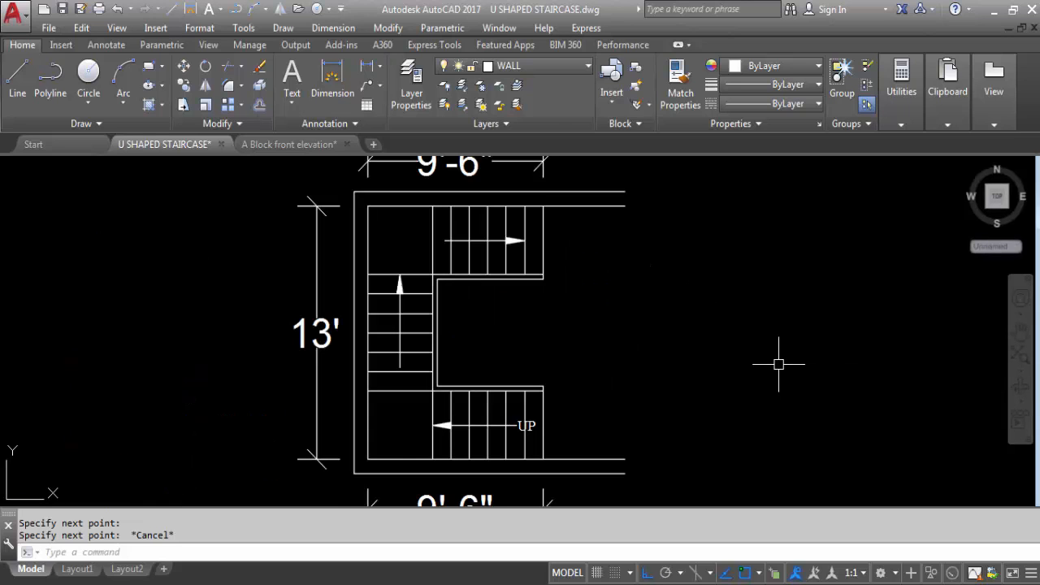
scroll(690, 348, down, 2)
middle_drag(690, 360, 606, 350)
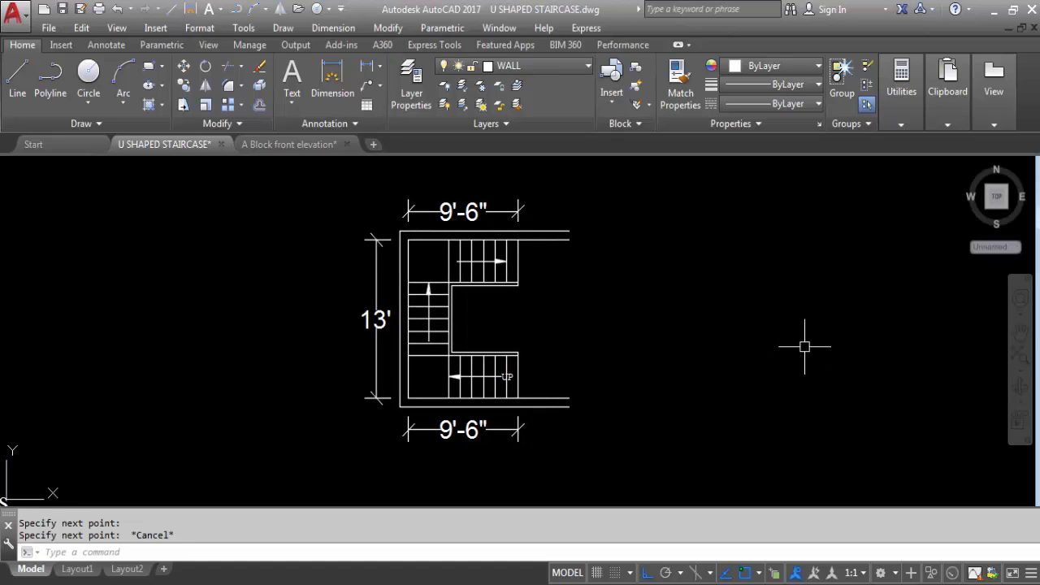